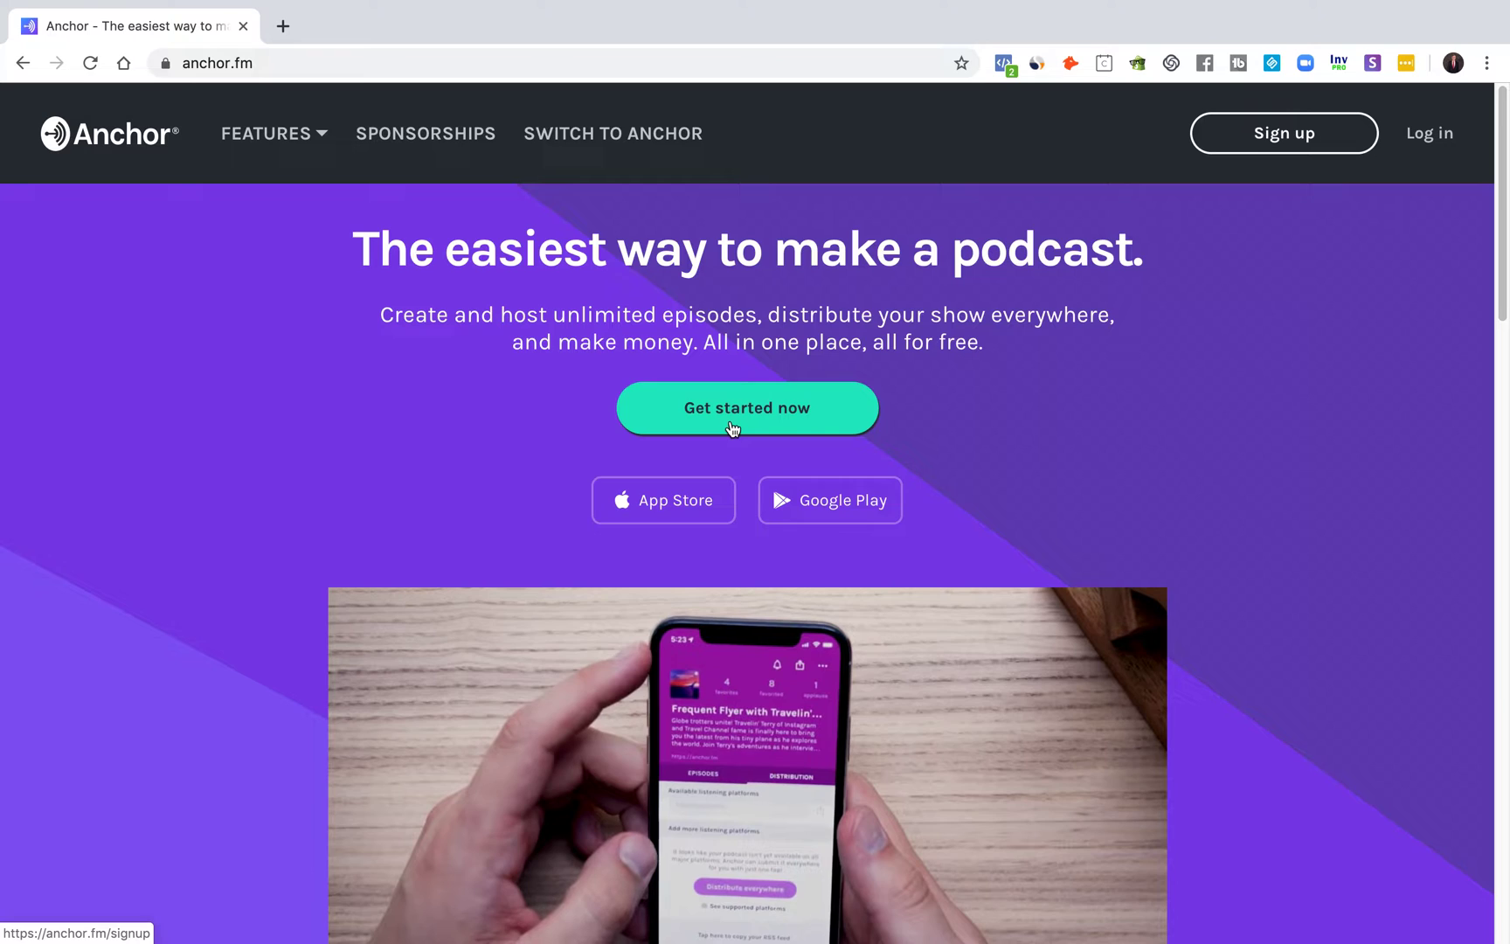
# Step: Start Anchor sign-up and enter the full name and e-mail address
pyautogui.click(732, 427)
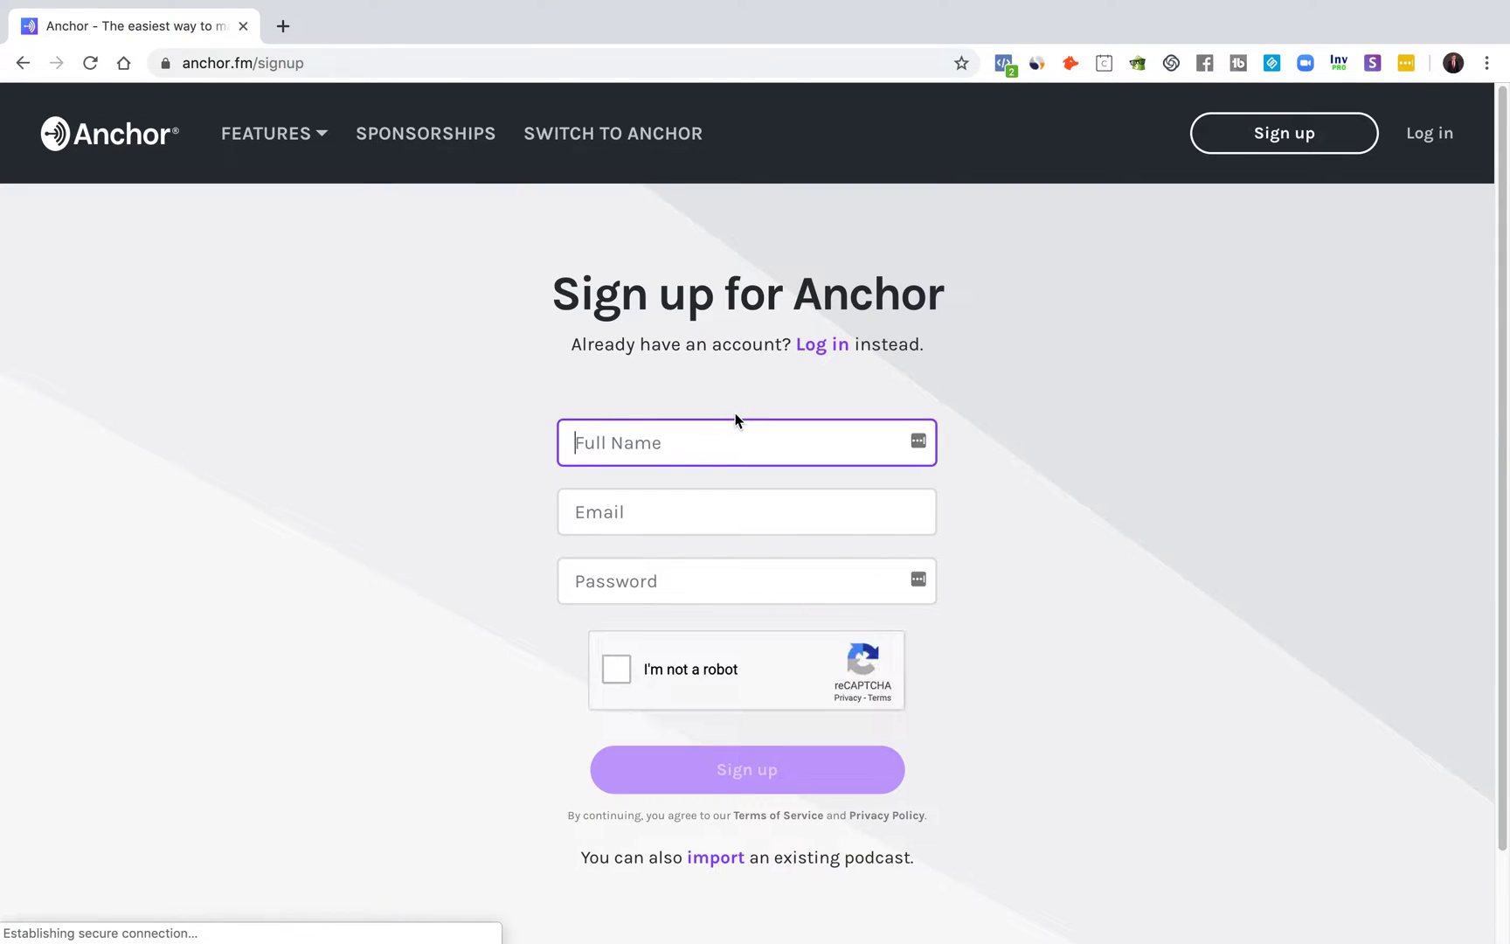
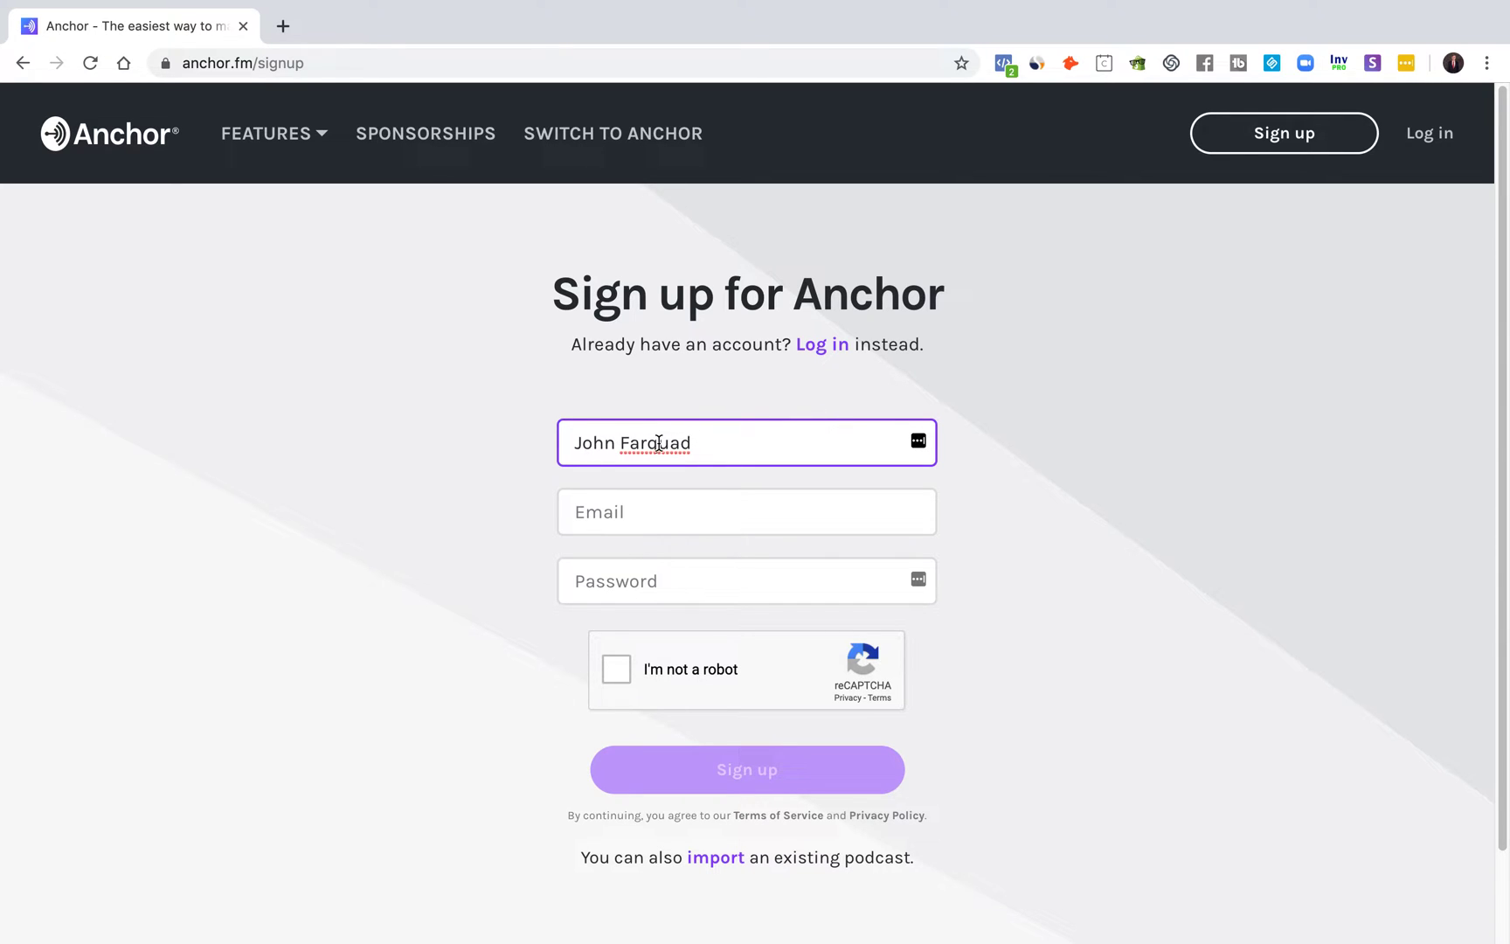
pyautogui.press('Tab')
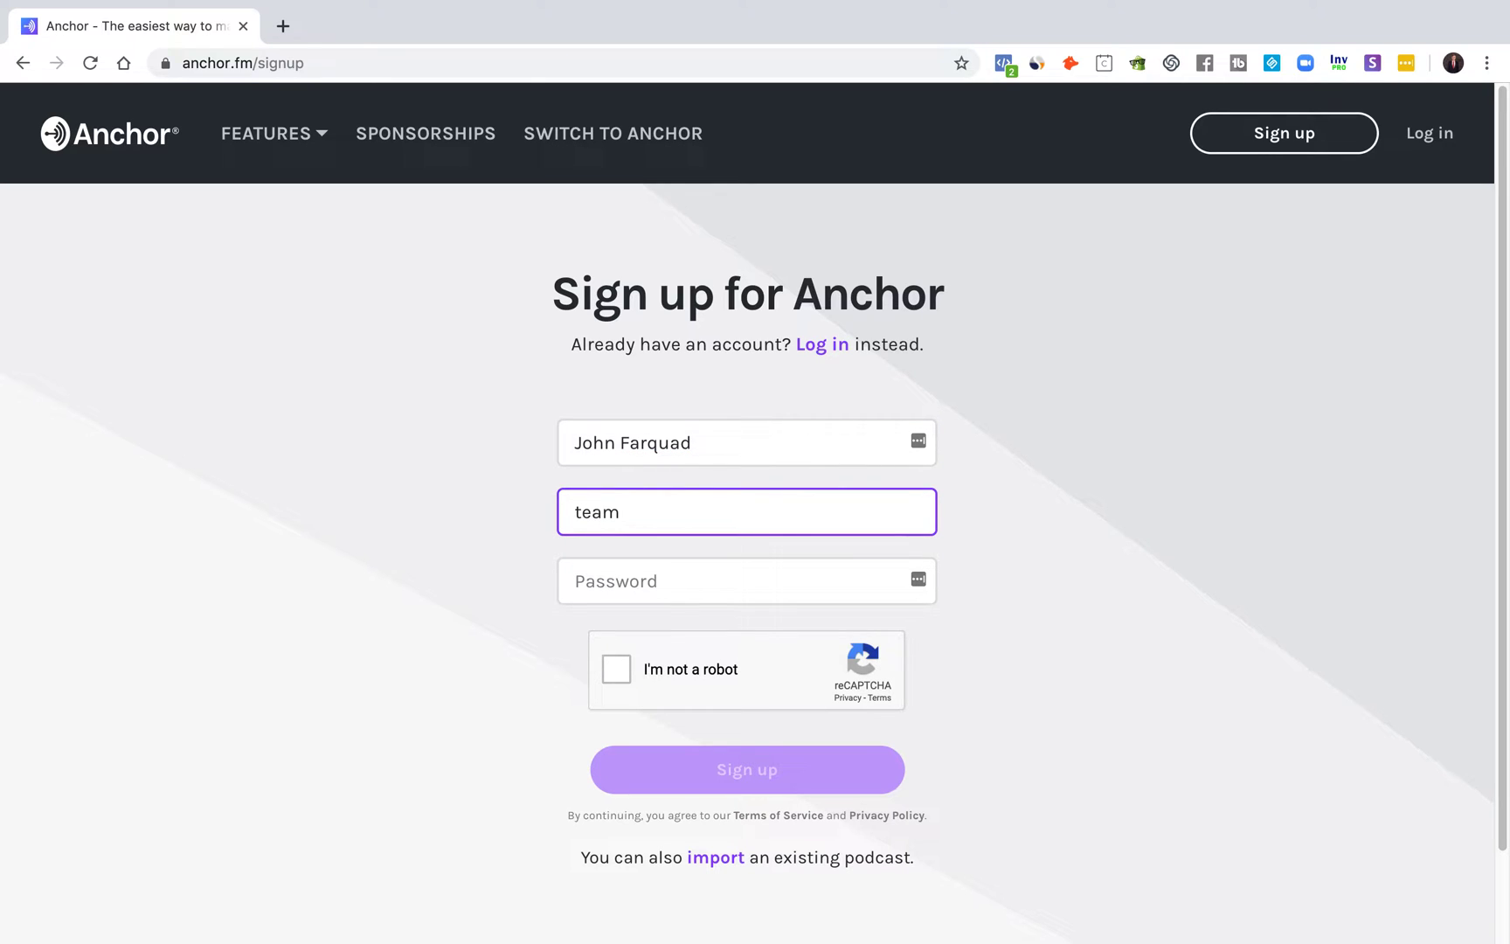
# Step: Fill in the browser's suggested password and submit the sign-up form
pyautogui.press('Tab')
pyautogui.write('•••')
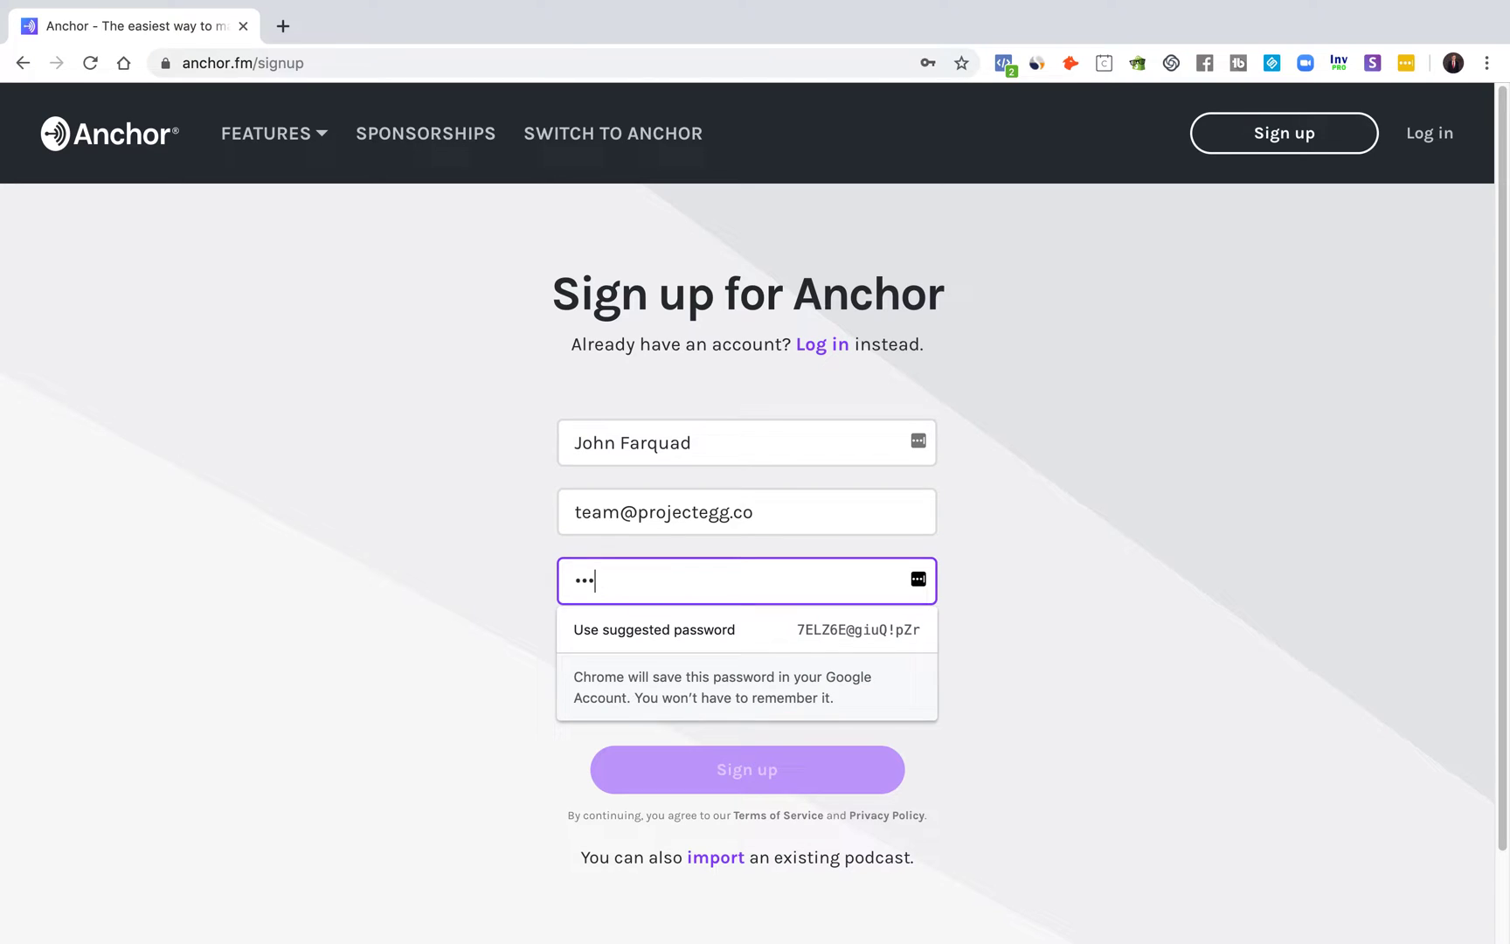
pyautogui.click(795, 633)
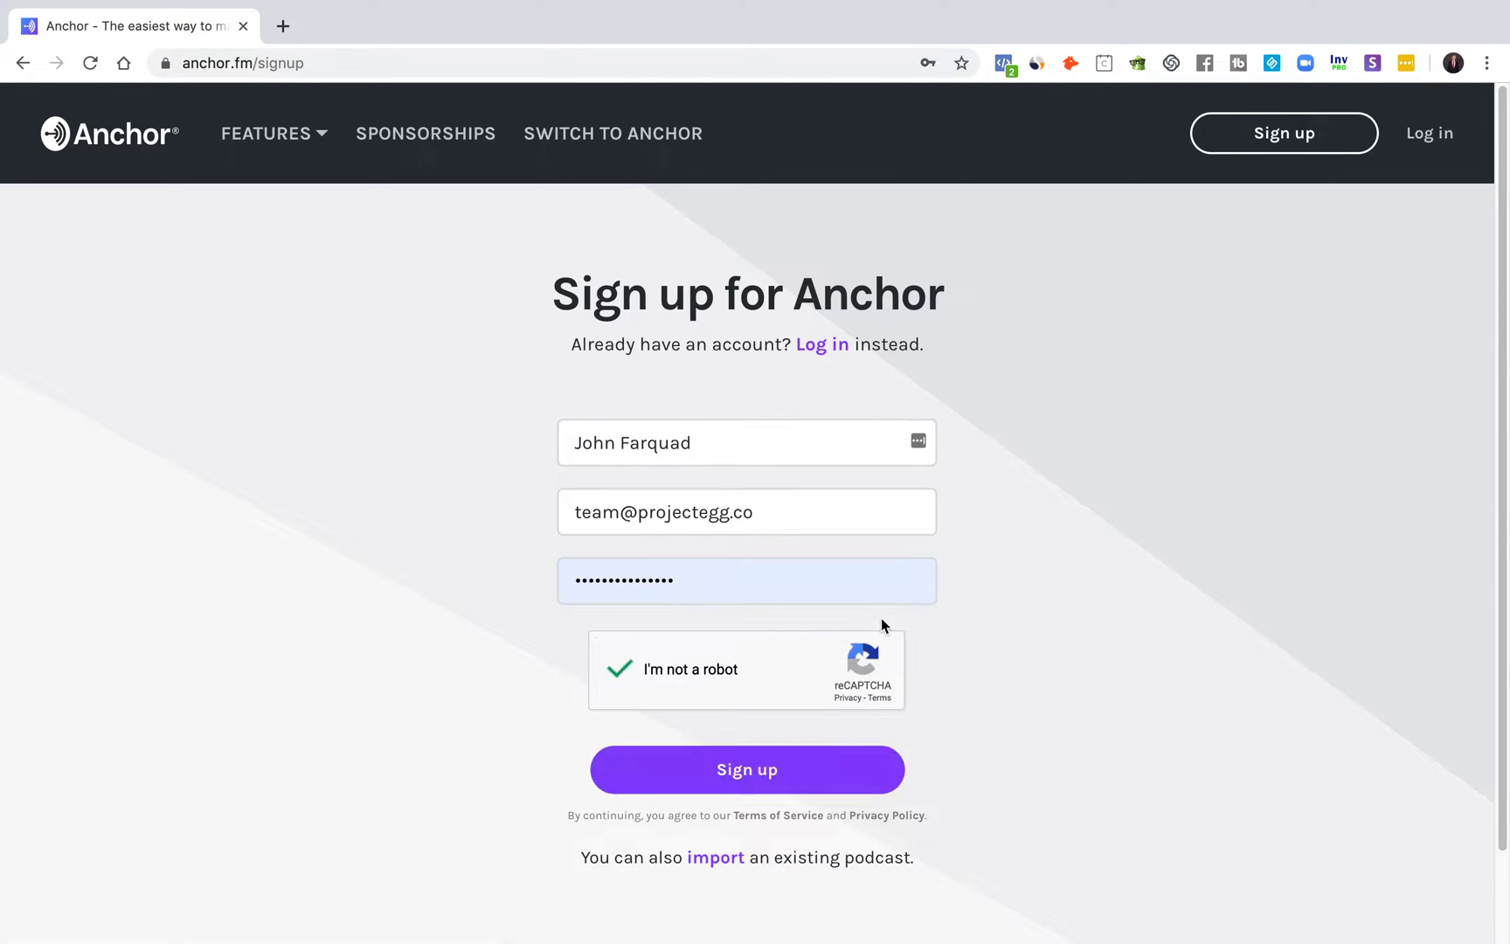
pyautogui.click(746, 778)
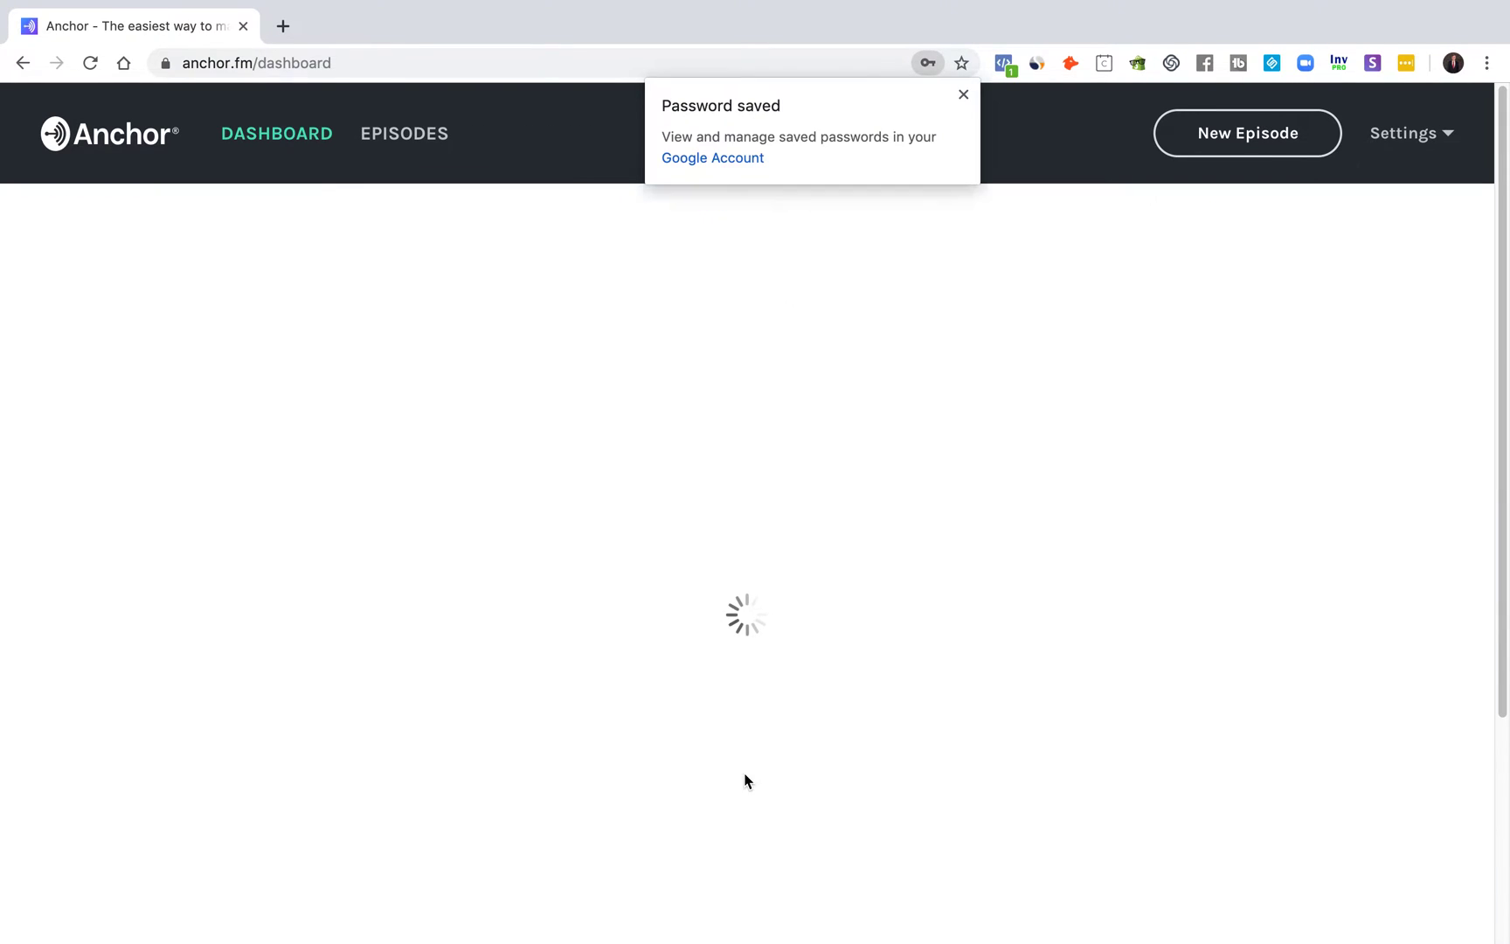
# Step: Dismiss the Password saved notice and decline LastPass saving the login
pyautogui.click(964, 96)
pyautogui.scroll(-1, 1380, 407)
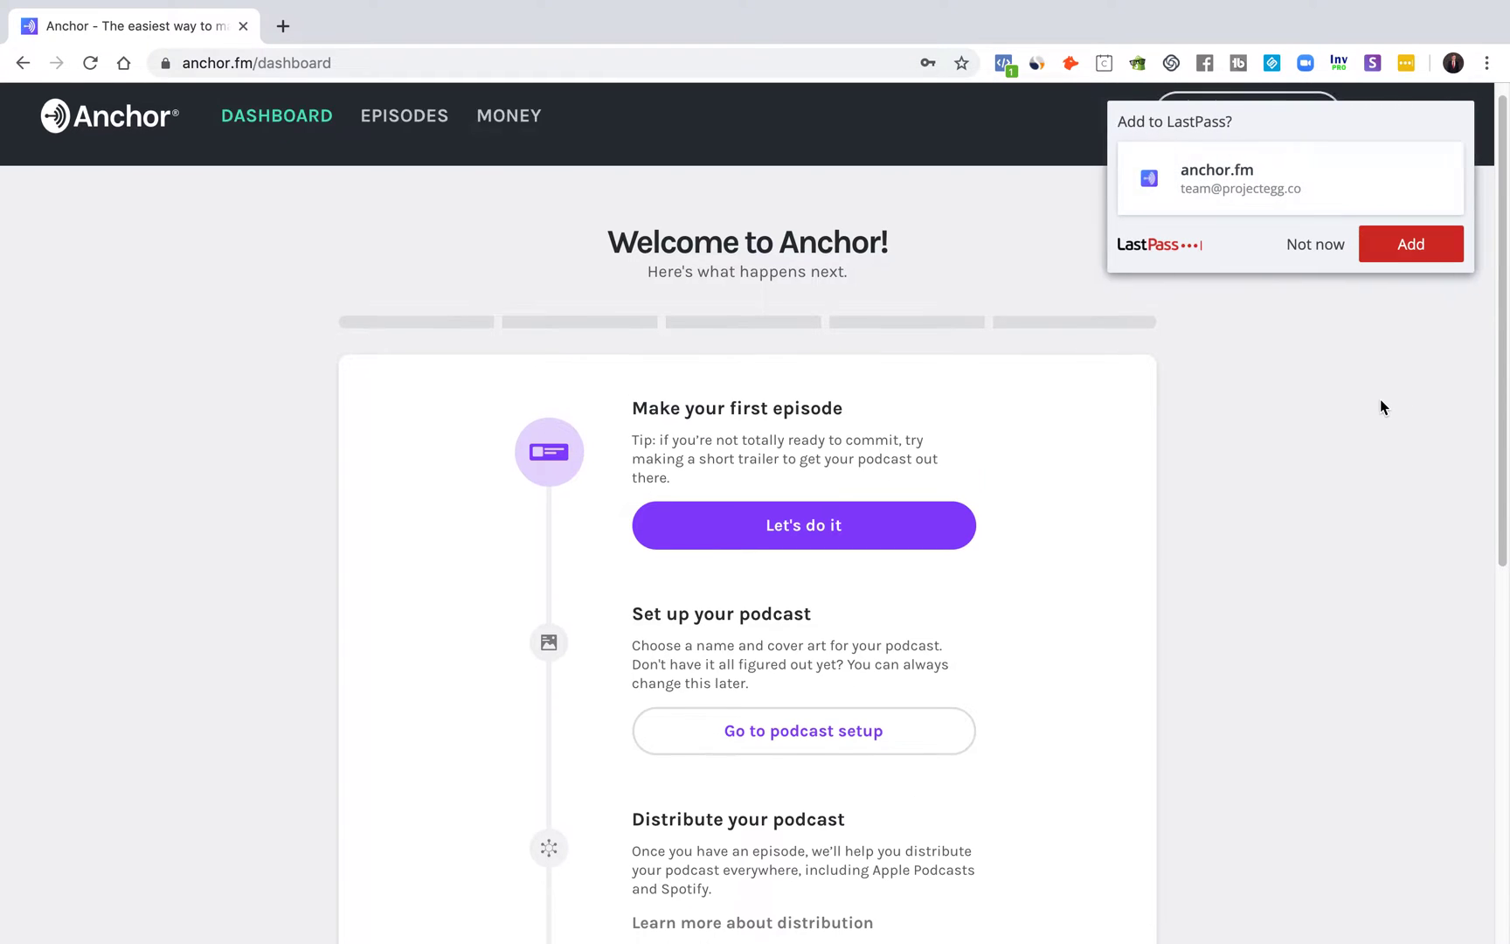
pyautogui.click(1321, 247)
# Step: Start the first episode with Let's do it under Make your first episode
pyautogui.scroll(-3, 1302, 315)
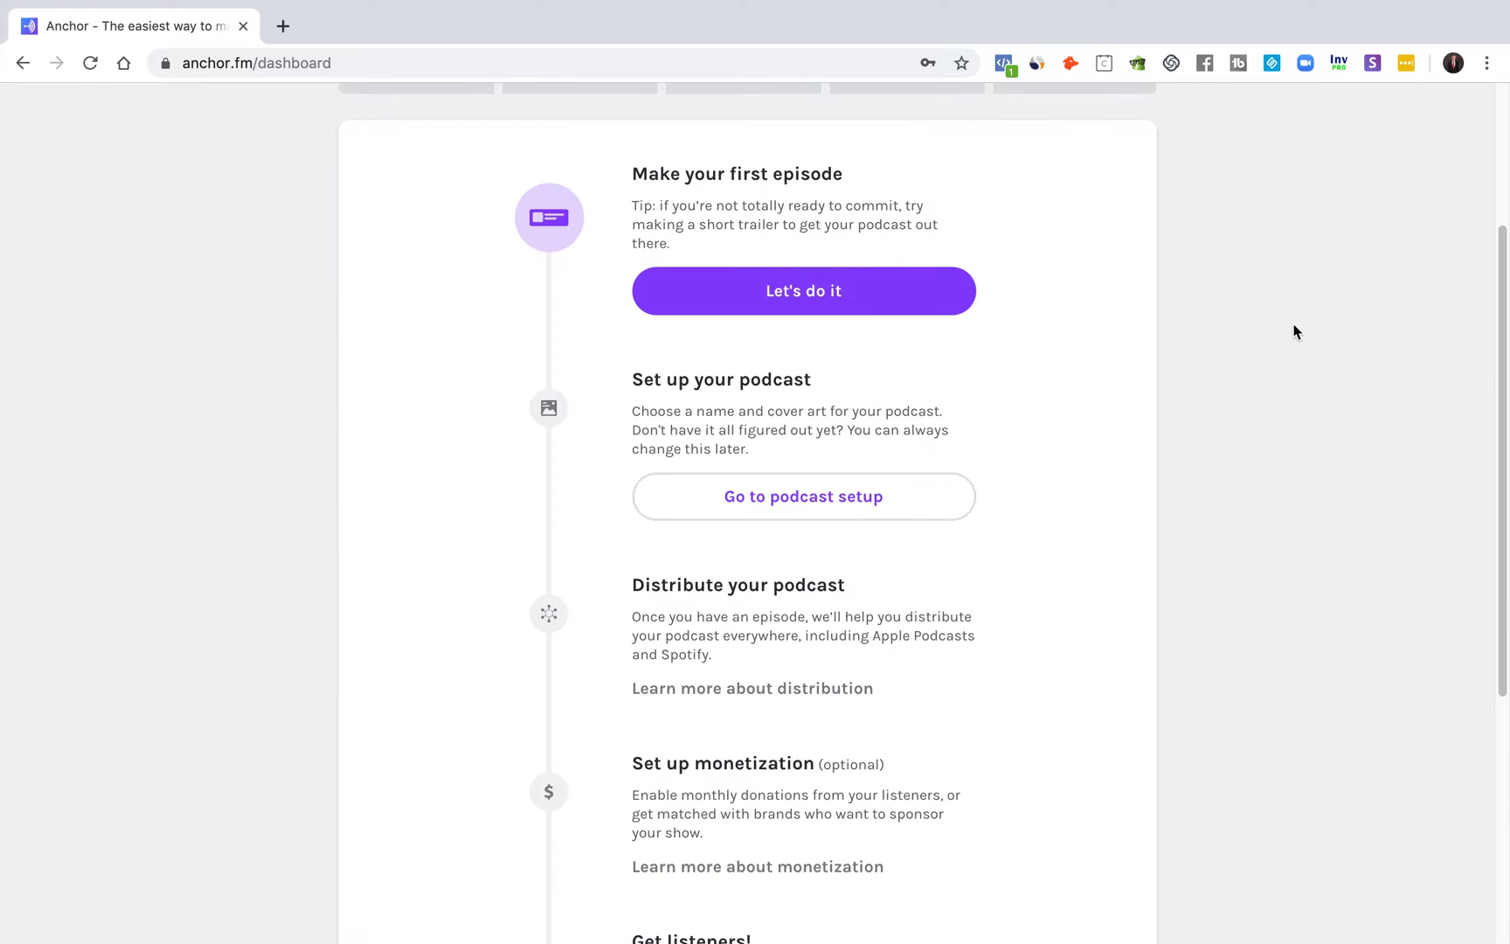
pyautogui.scroll(-3, 1291, 337)
pyautogui.scroll(-2, 1266, 358)
pyautogui.scroll(3, 1232, 350)
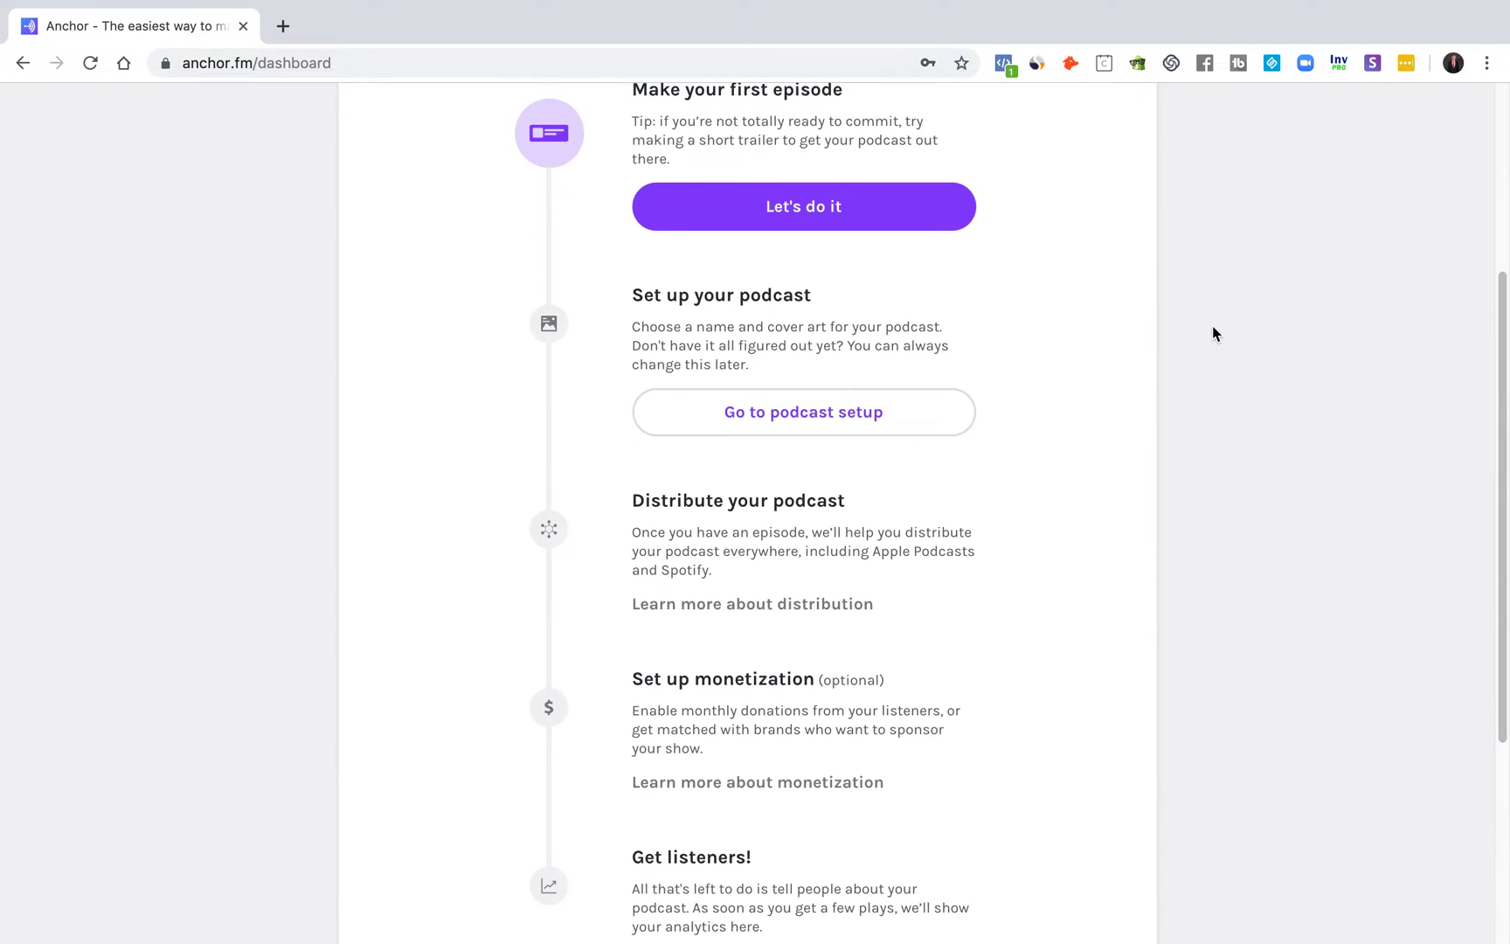
pyautogui.scroll(3, 1213, 334)
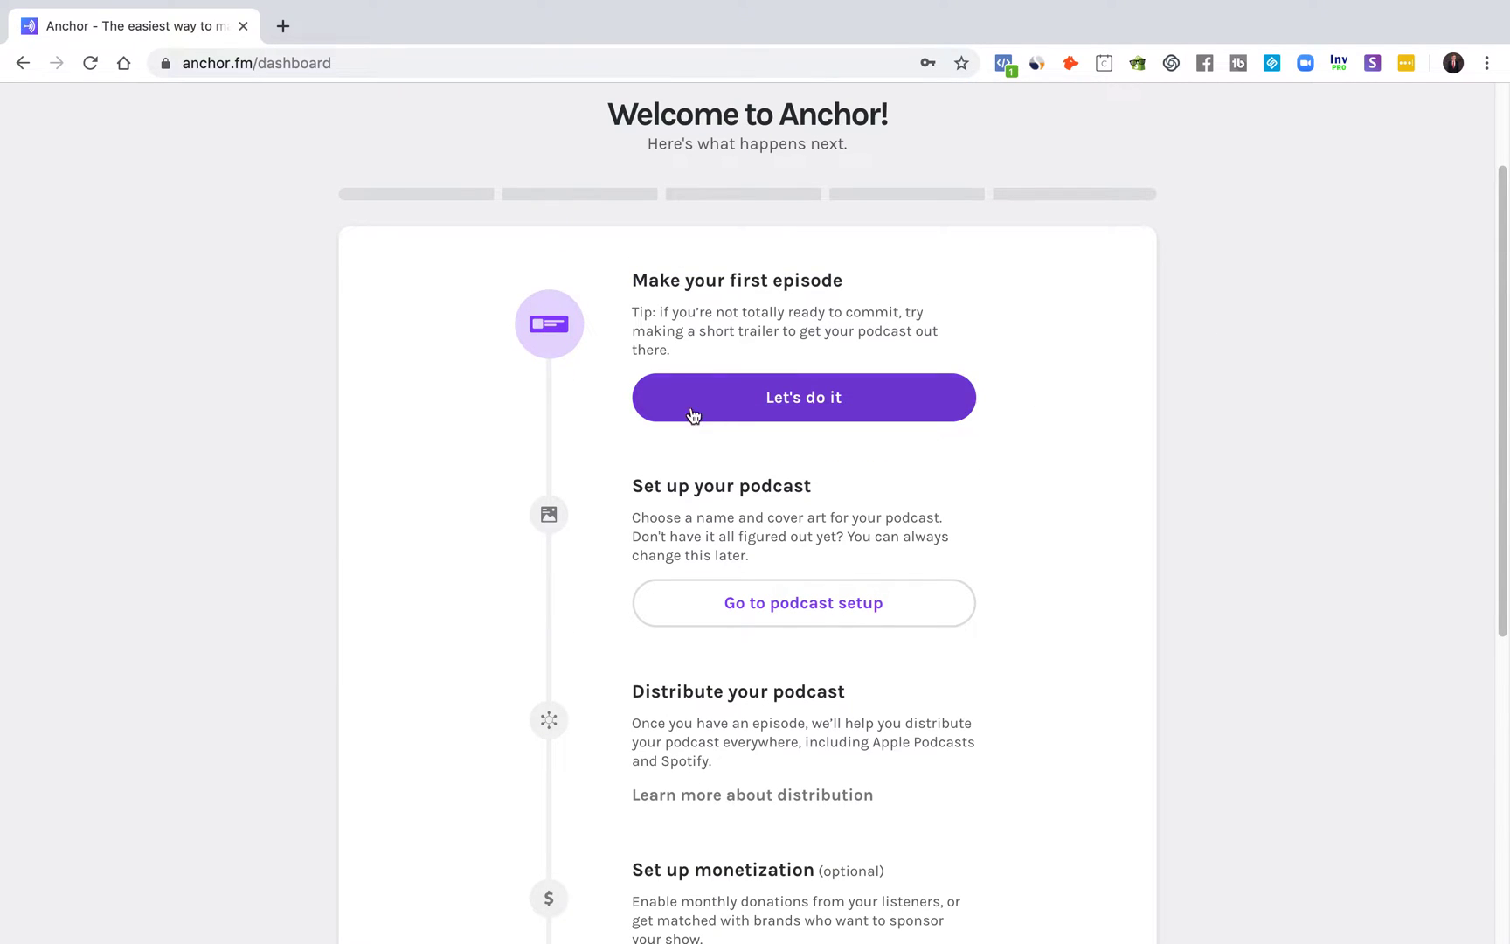
pyautogui.click(769, 409)
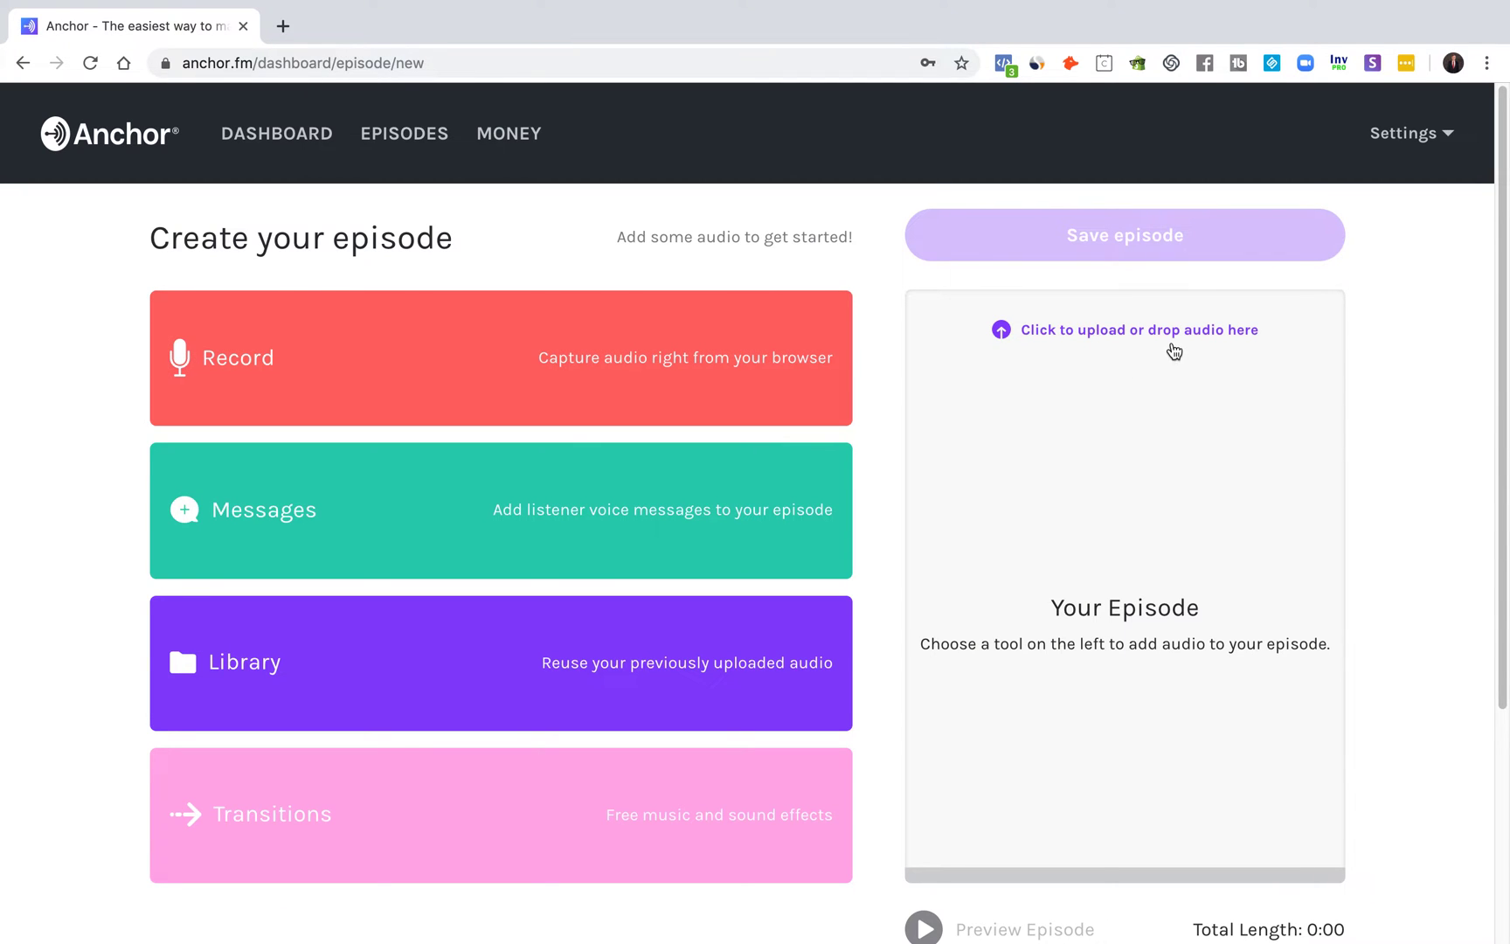
# Step: Upload the .m4a audio file as the episode's track
pyautogui.click(1172, 348)
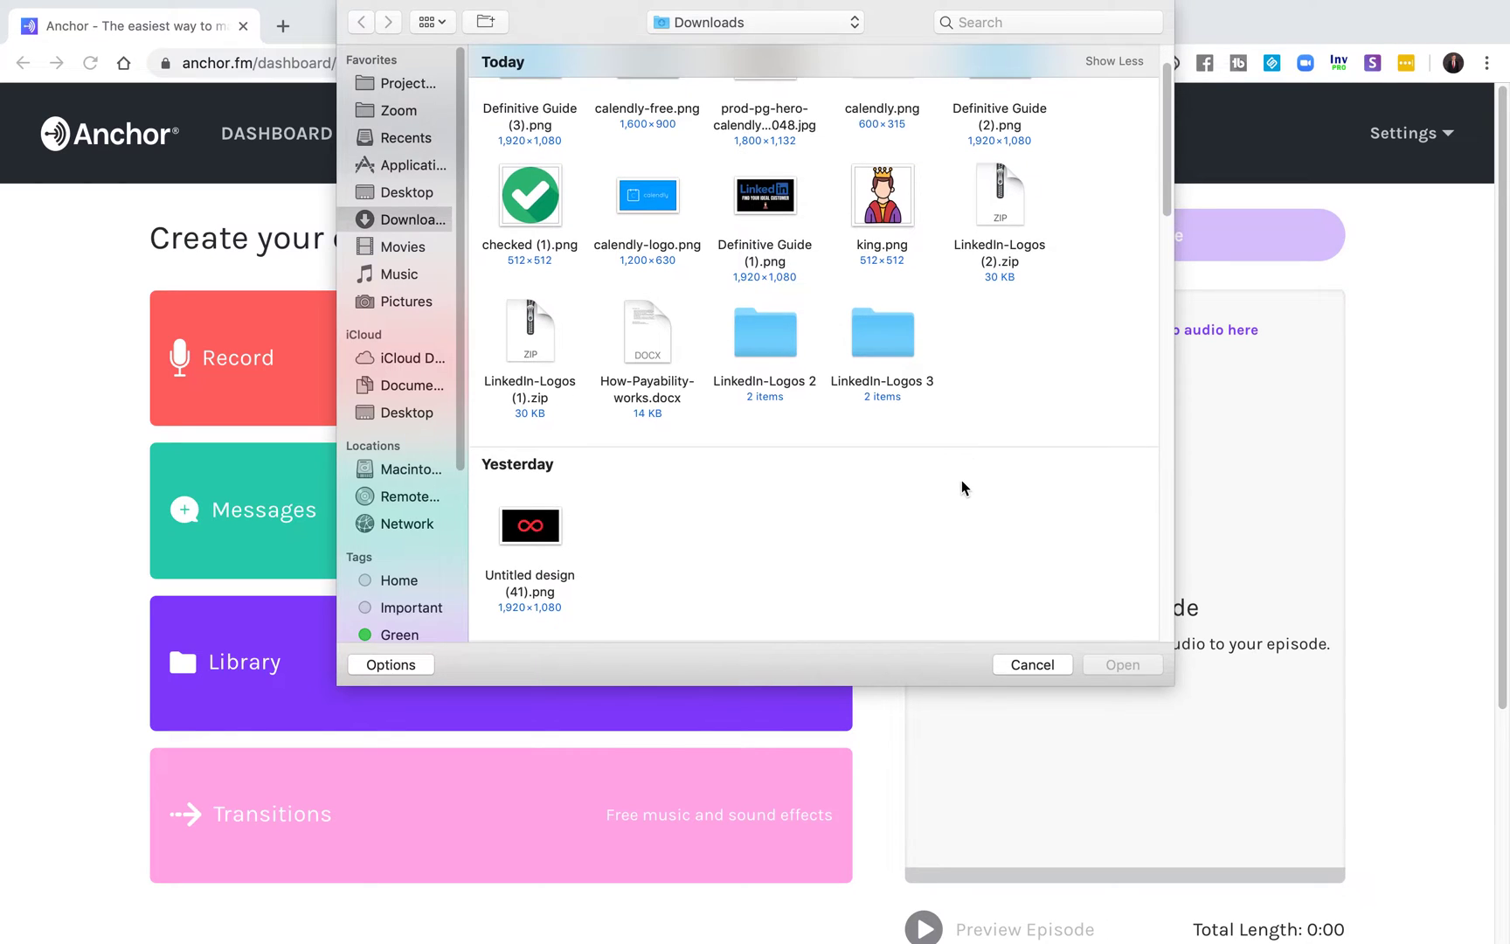
pyautogui.scroll(-5, 961, 479)
pyautogui.scroll(-6, 901, 450)
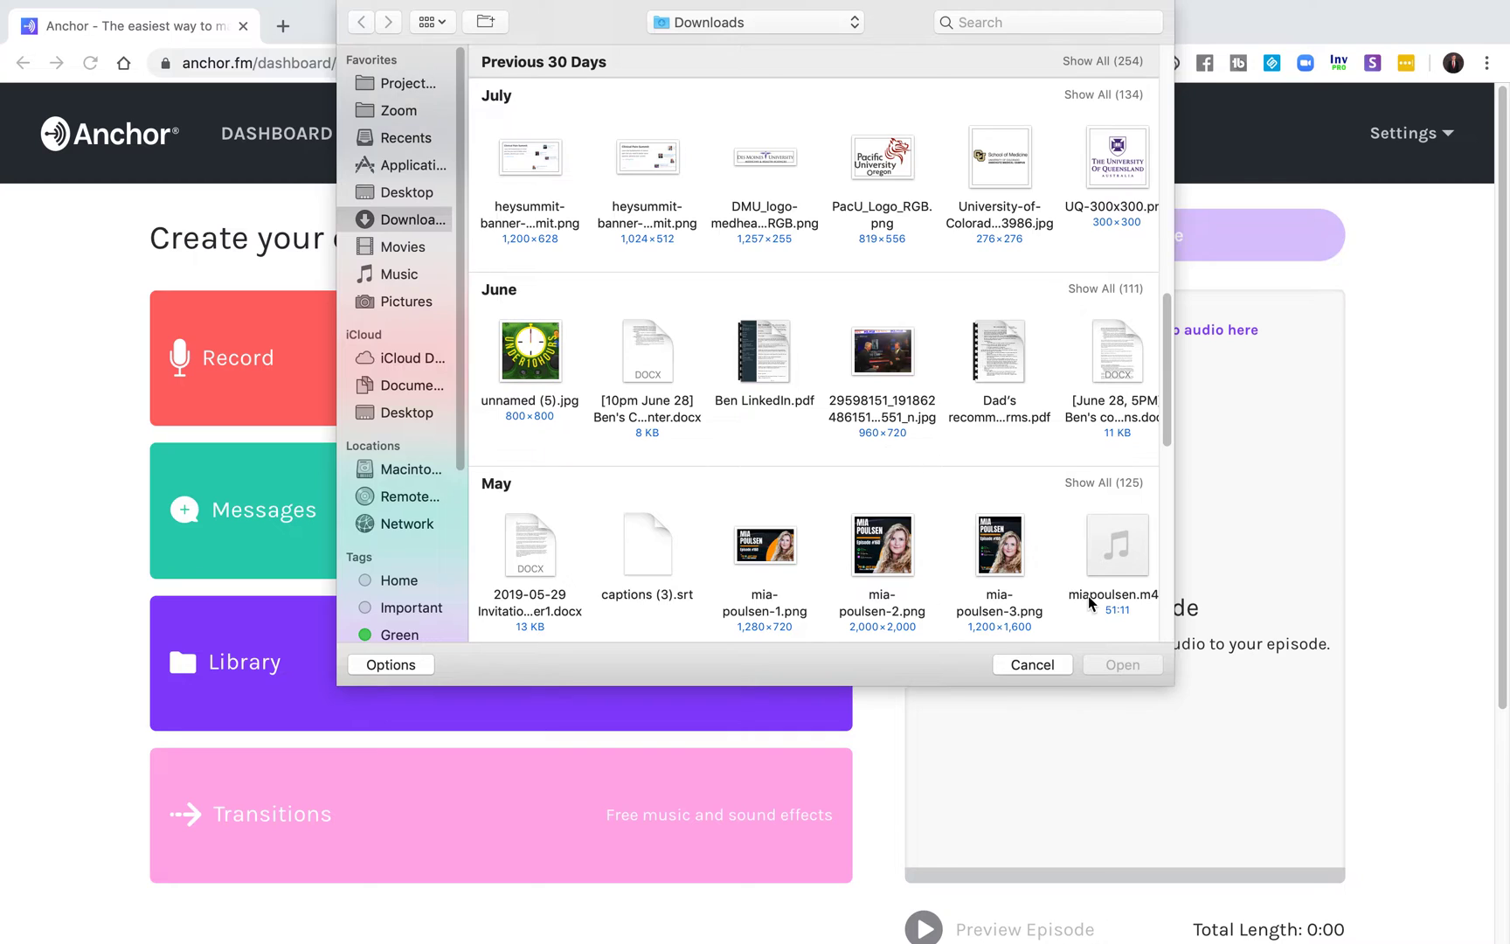
pyautogui.doubleClick(1090, 597)
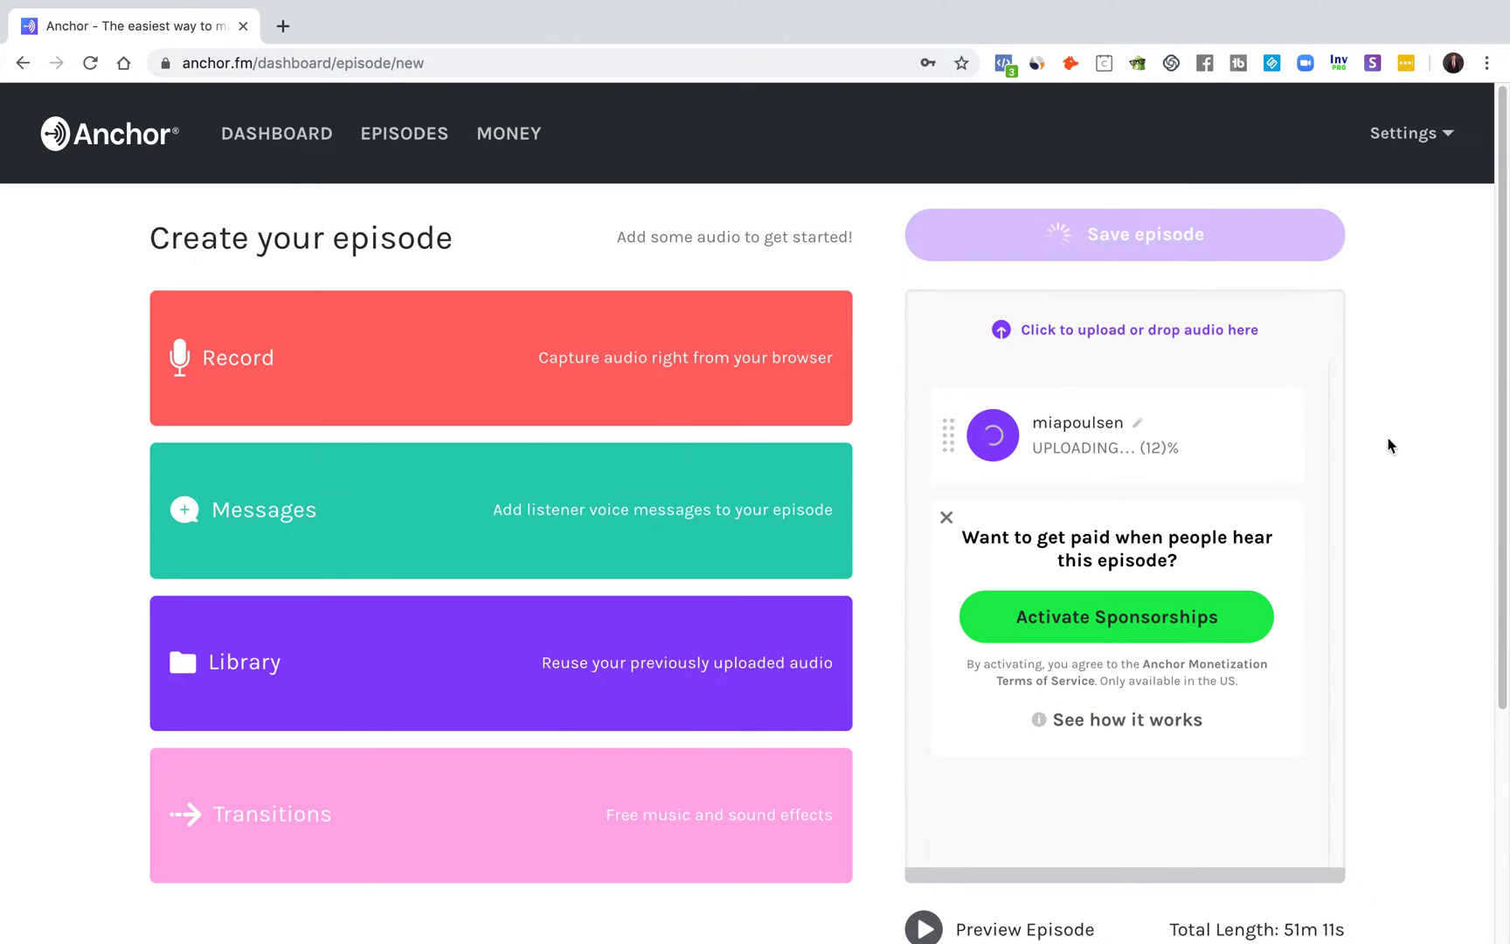
# Step: Decline the sponsorship offer with Not right now
pyautogui.scroll(-2, 1396, 506)
pyautogui.scroll(2, 1383, 514)
pyautogui.click(946, 517)
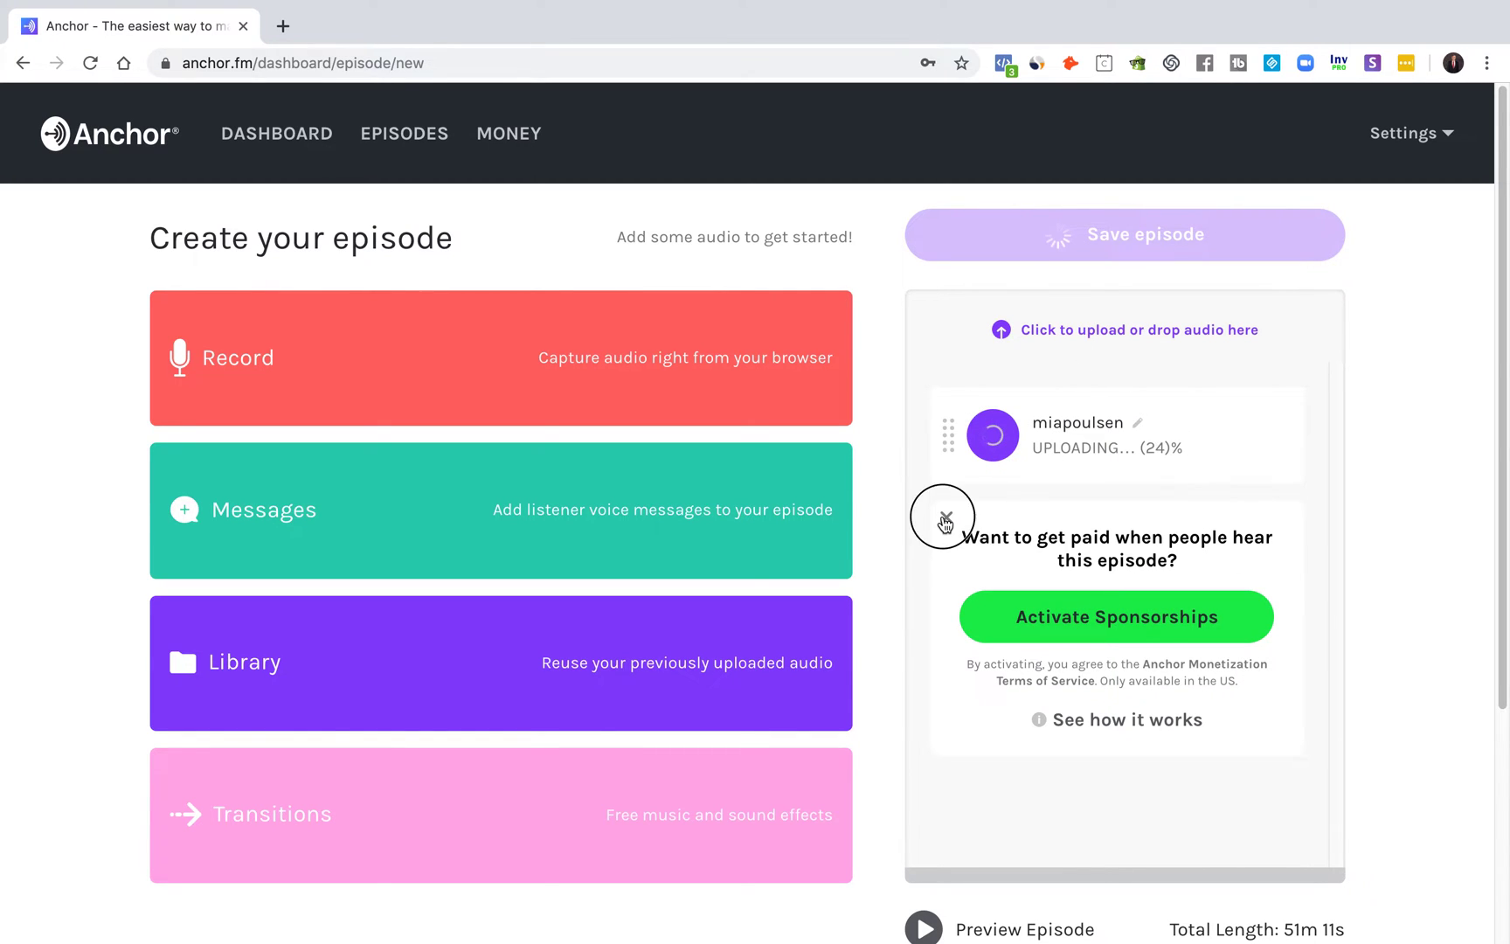
pyautogui.click(802, 664)
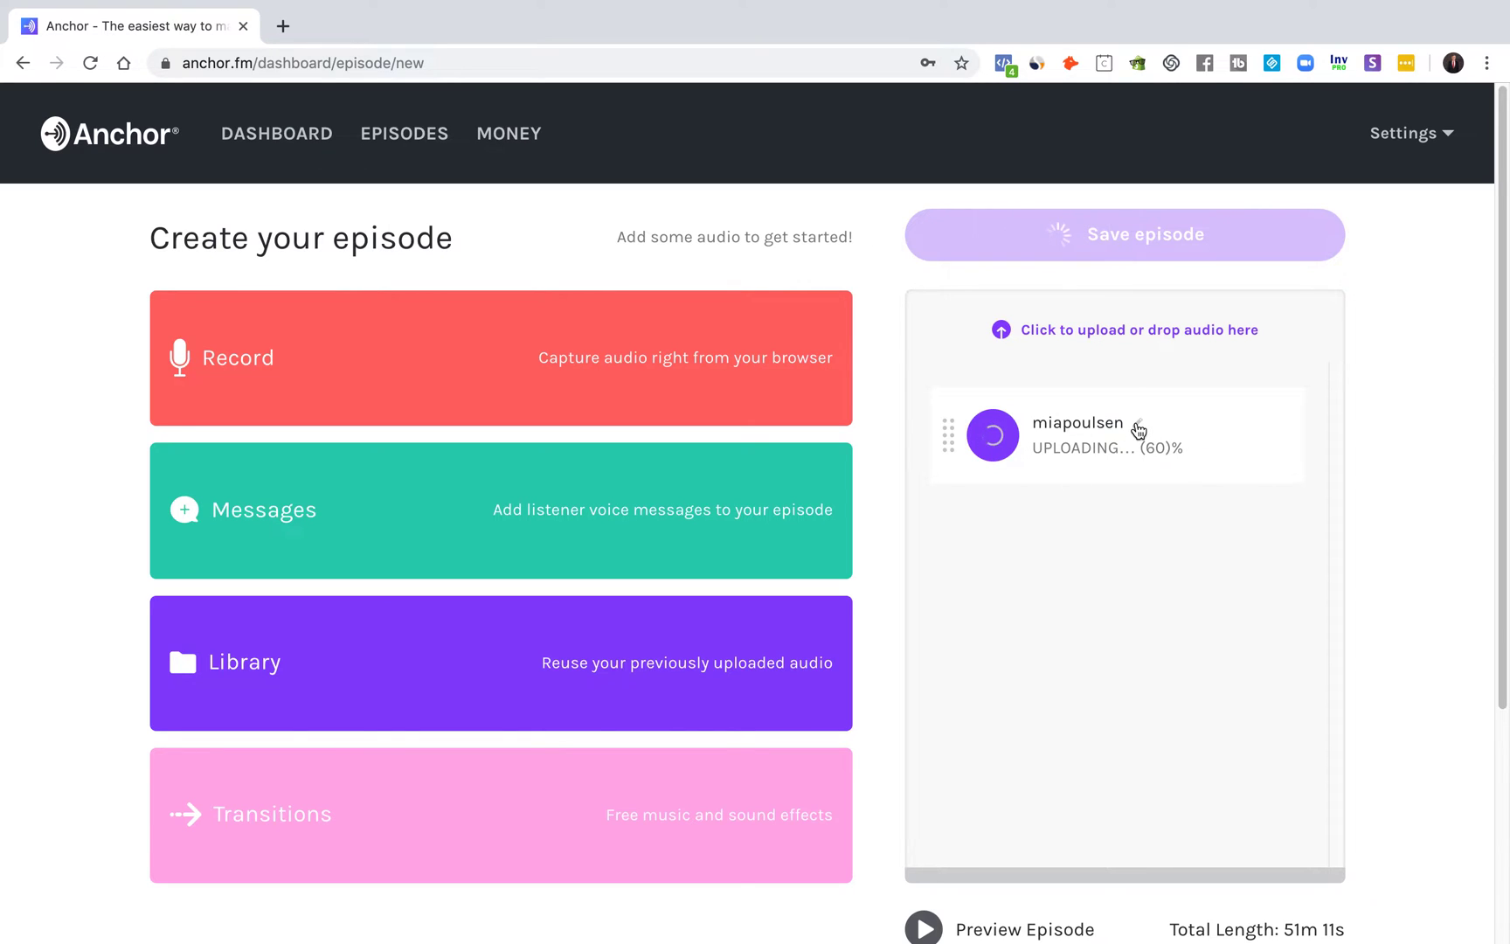
# Step: Rename the uploaded track to 'Episode 1'
pyautogui.click(1137, 428)
pyautogui.doubleClick(1078, 421)
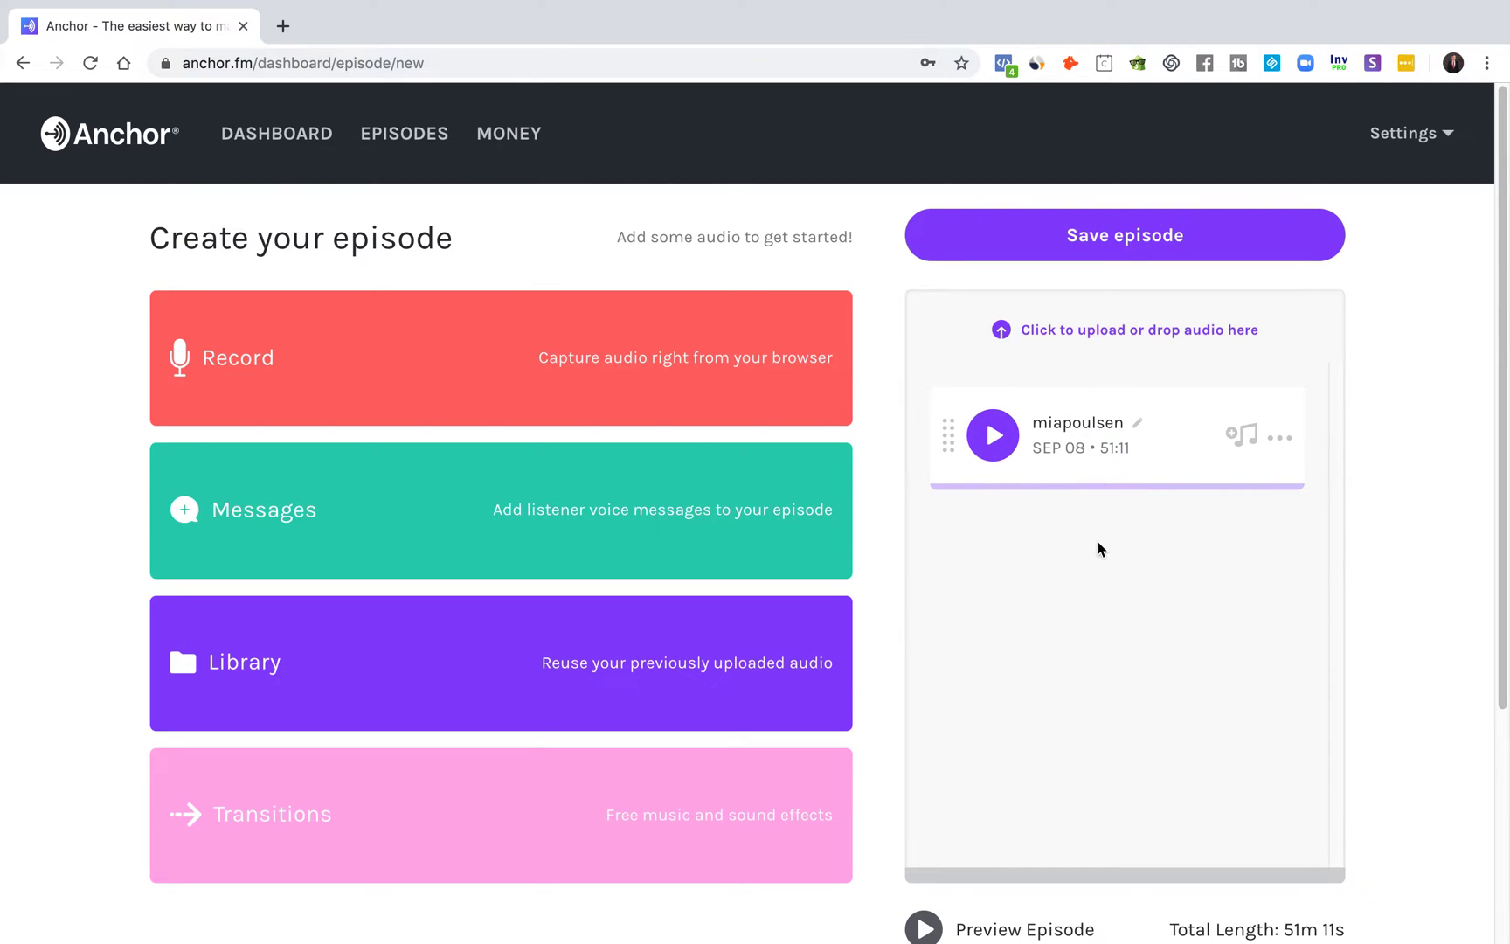
pyautogui.click(1136, 423)
pyautogui.doubleClick(1136, 423)
pyautogui.write('Ep')
pyautogui.press('Return')
# Step: Save the episode and enter the episode title 'Episode 1'
pyautogui.click(1072, 229)
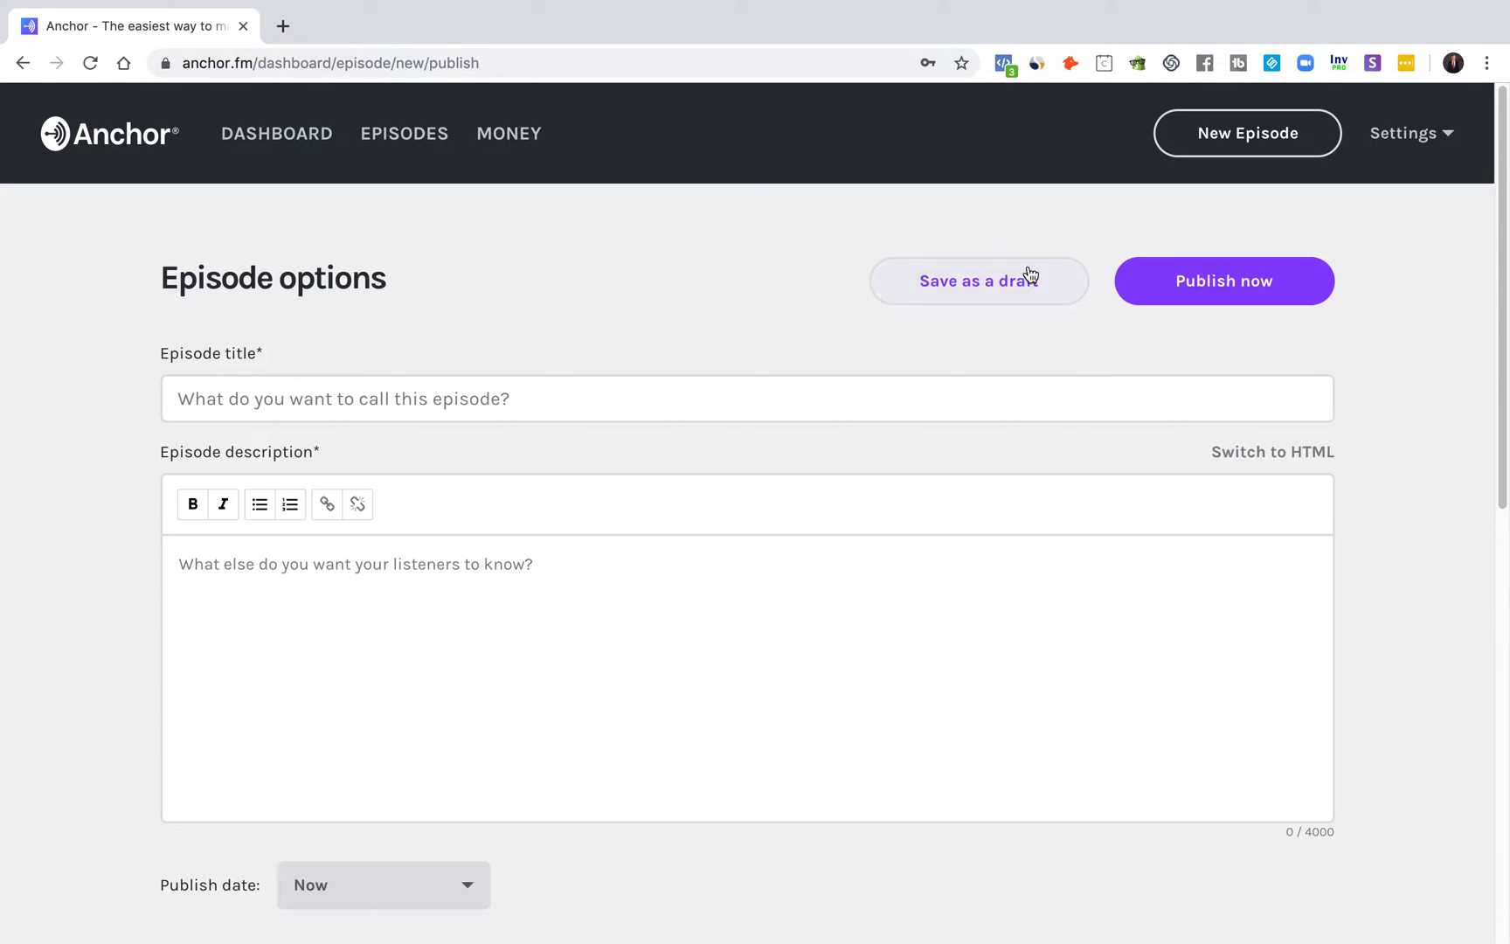
pyautogui.scroll(-2, 795, 323)
pyautogui.click(181, 272)
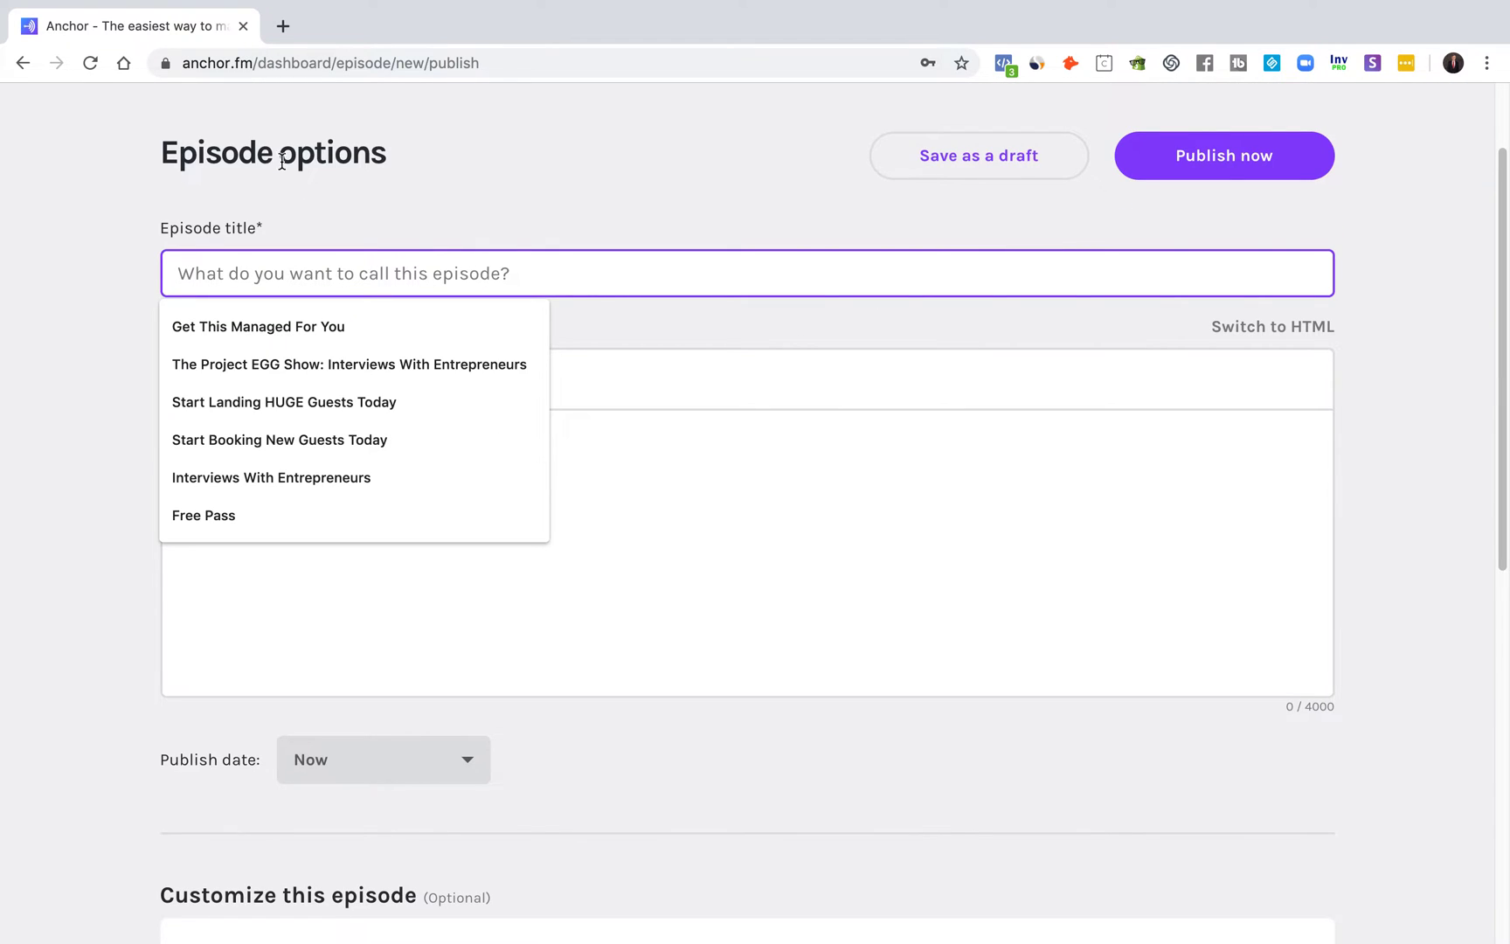
pyautogui.write('Episode 1')
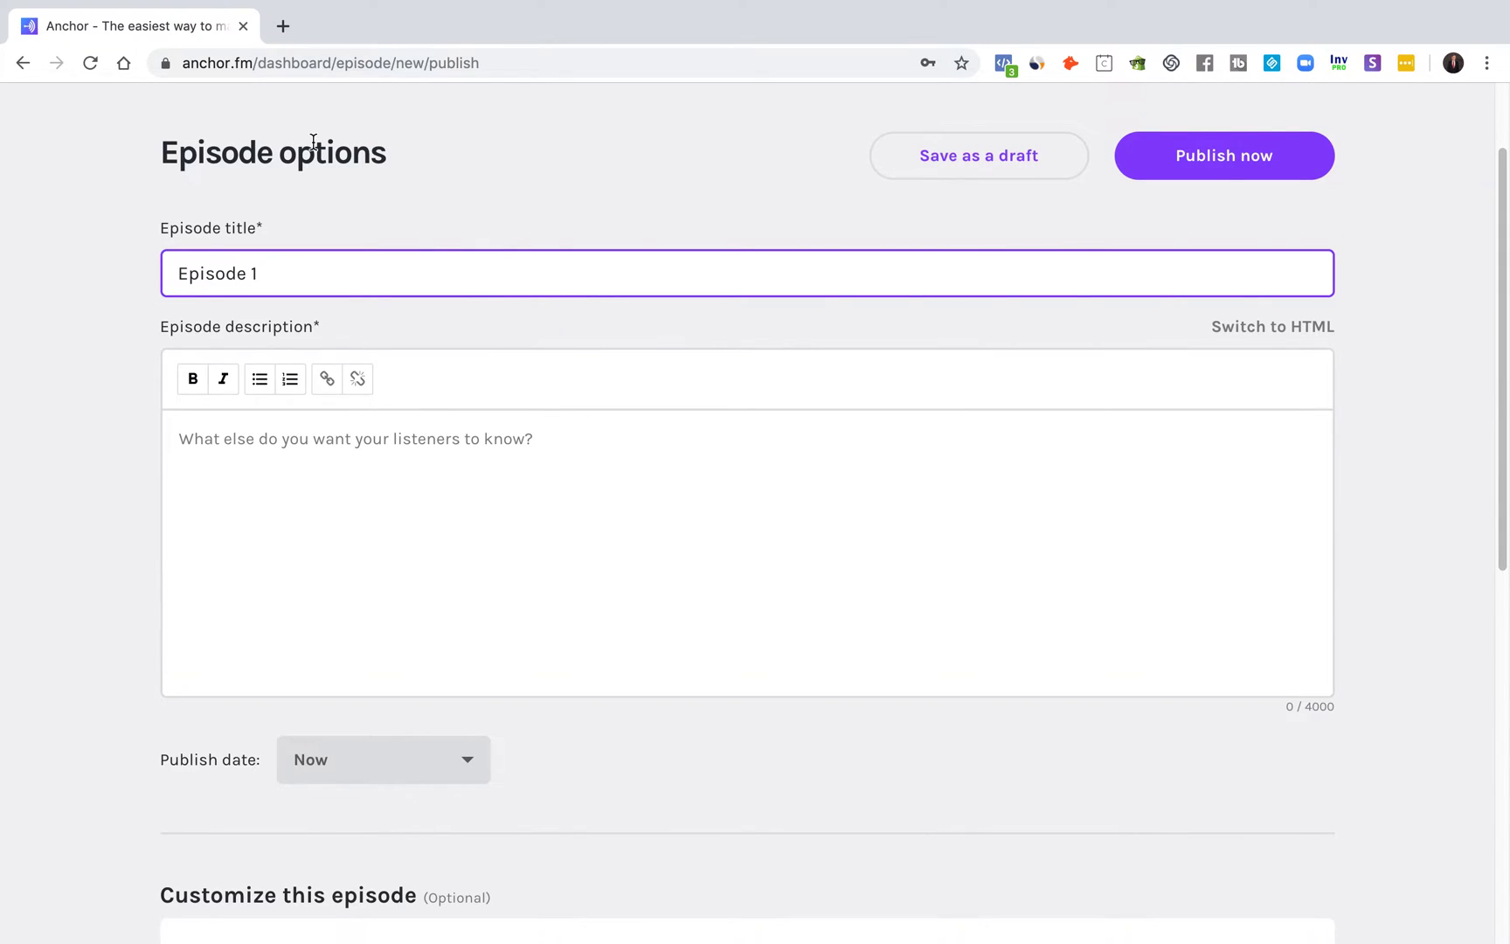
# Step: Write 'Episode Description 1' in the episode description box
pyautogui.click(600, 488)
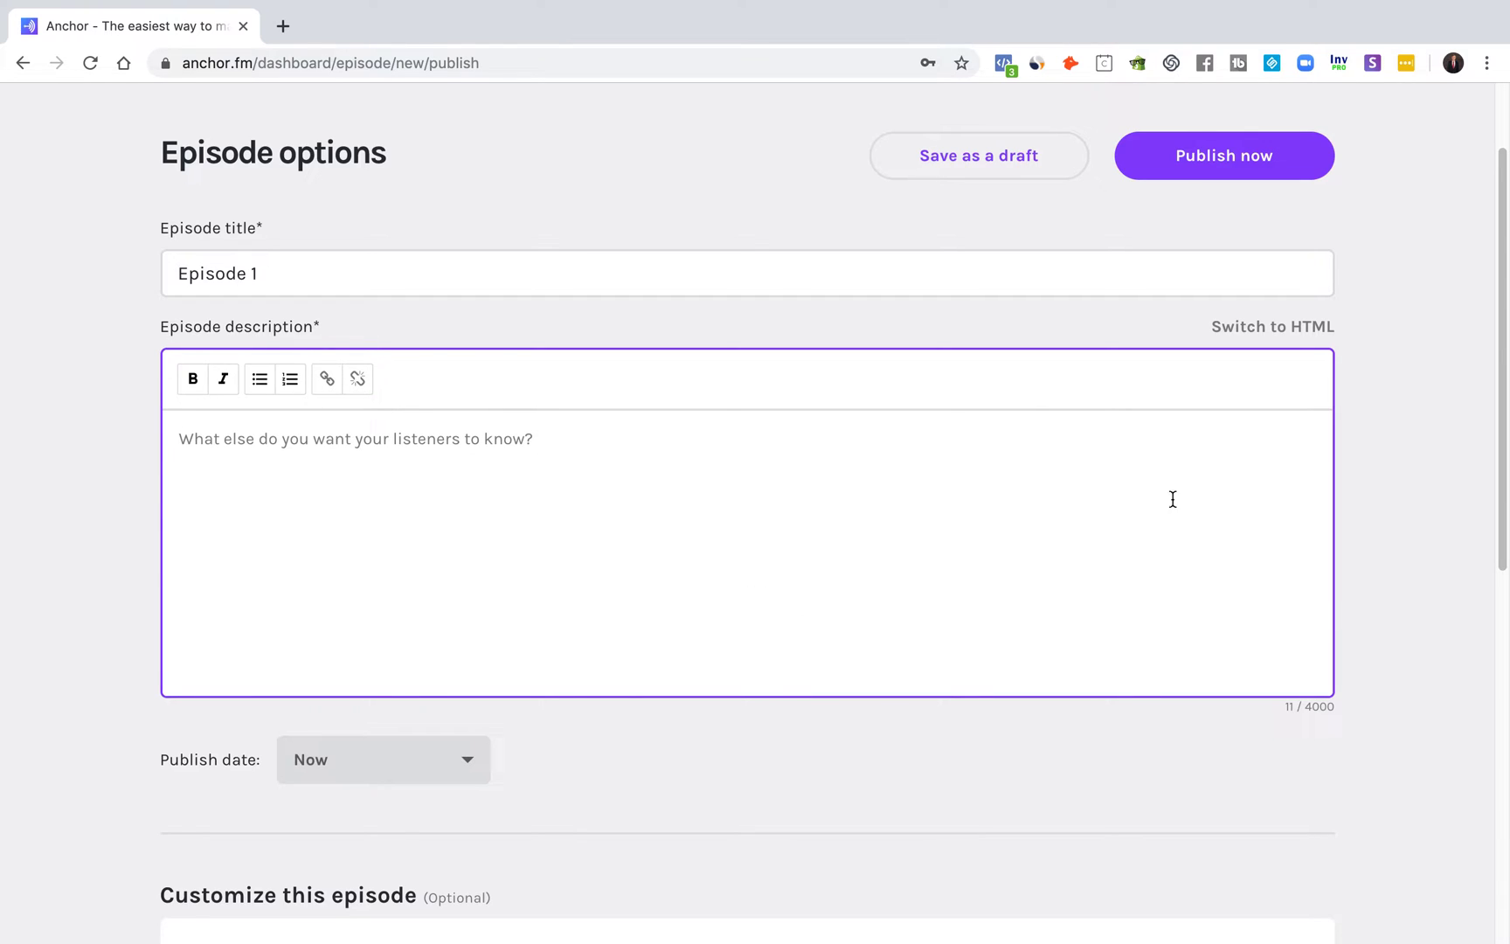
pyautogui.click(1374, 435)
pyautogui.scroll(2, 1398, 515)
pyautogui.scroll(-1, 1394, 541)
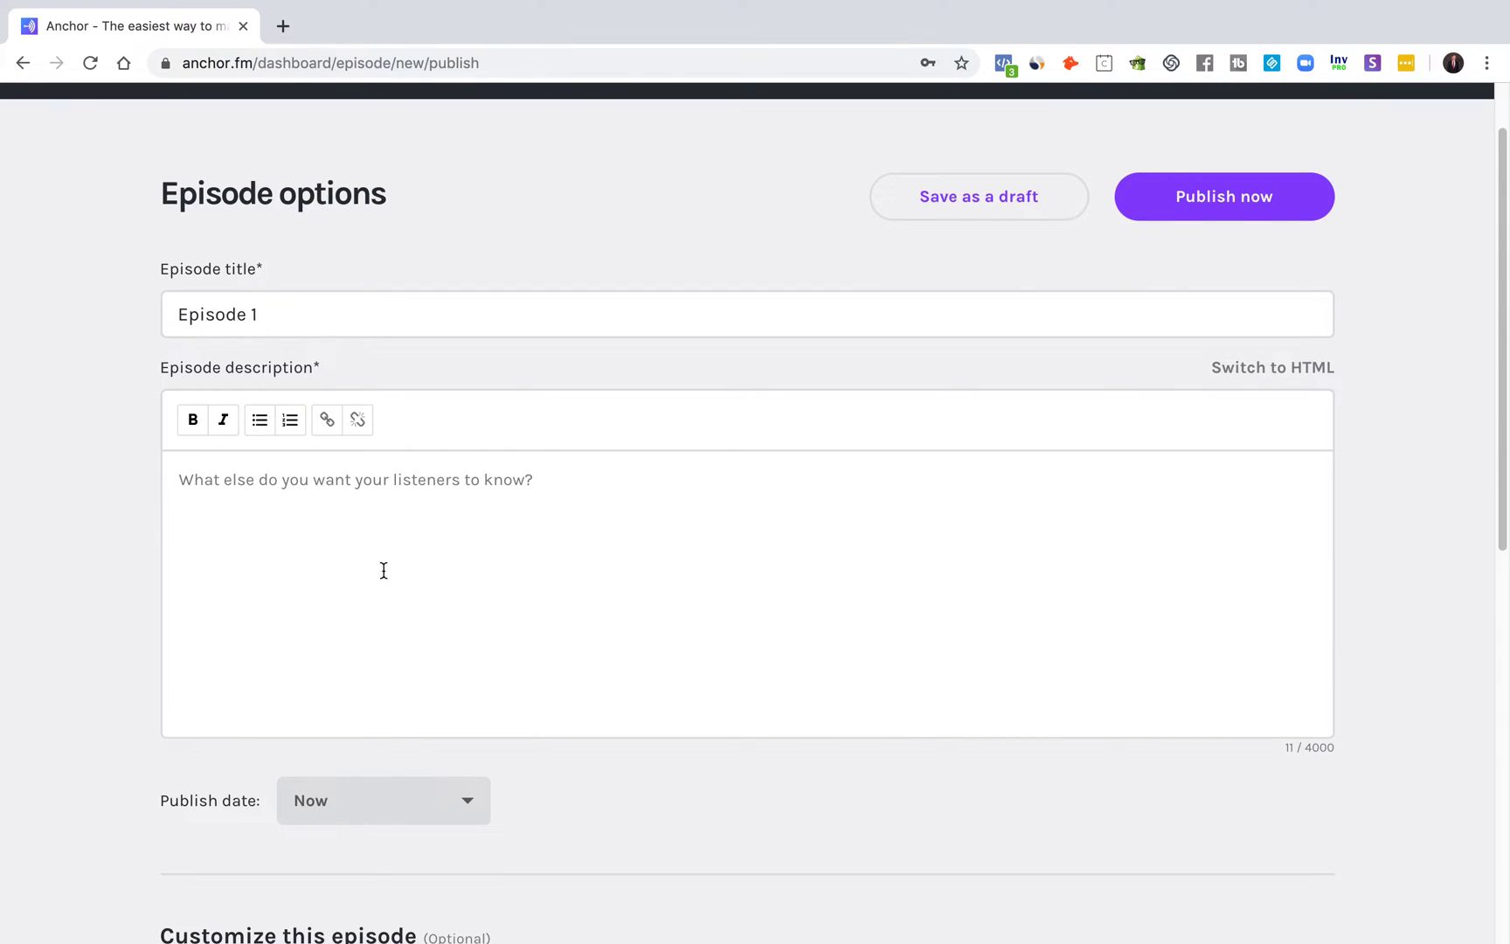
pyautogui.click(570, 487)
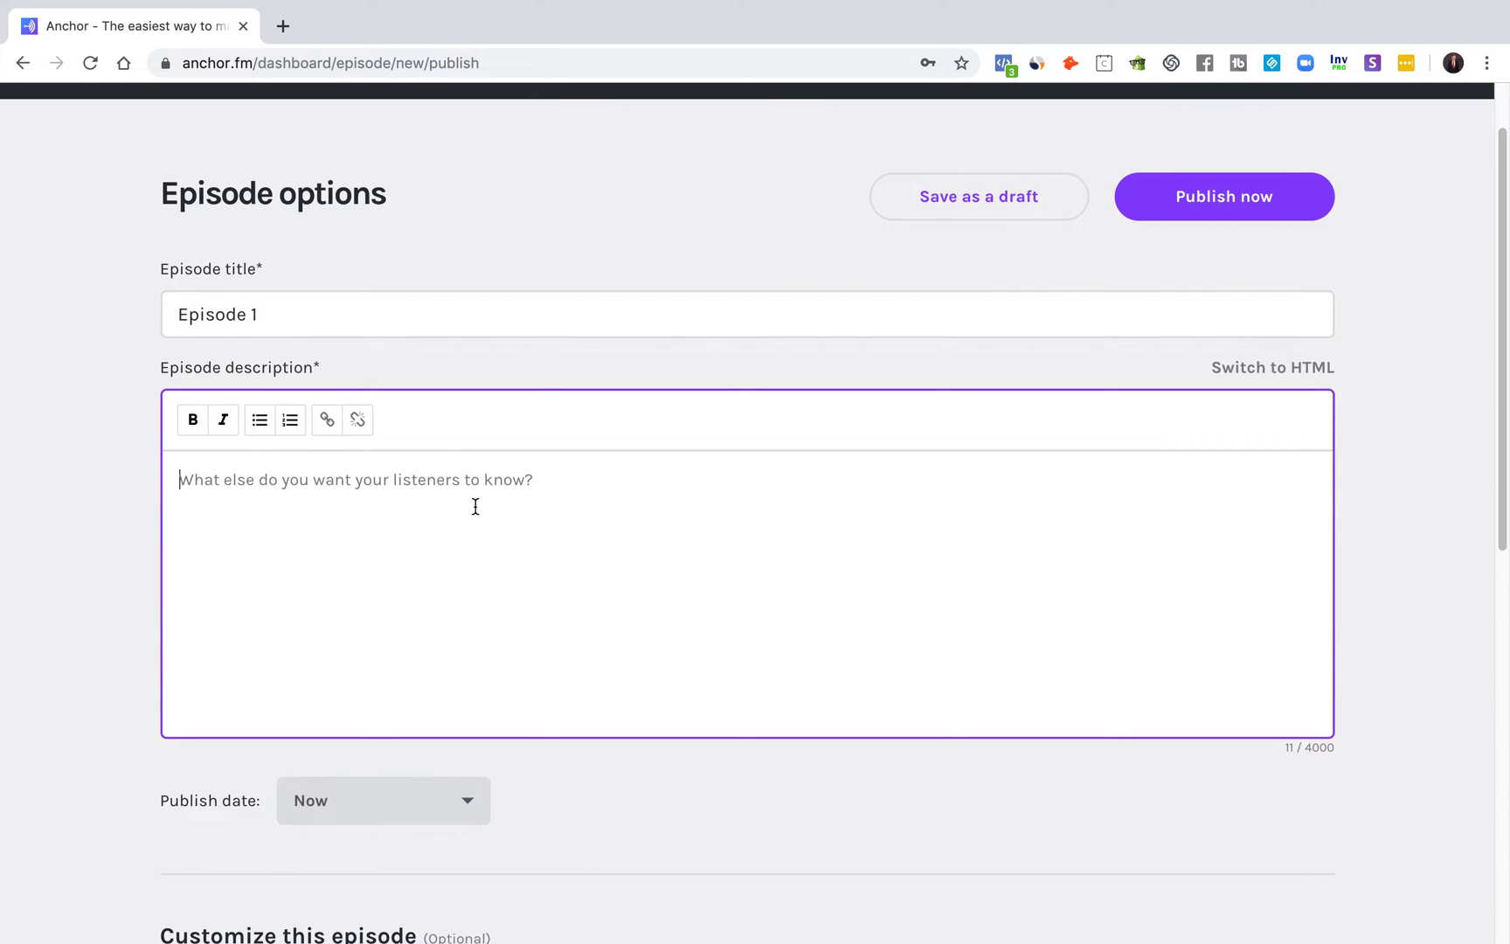
pyautogui.scroll(-2, 393, 568)
pyautogui.scroll(3, 394, 573)
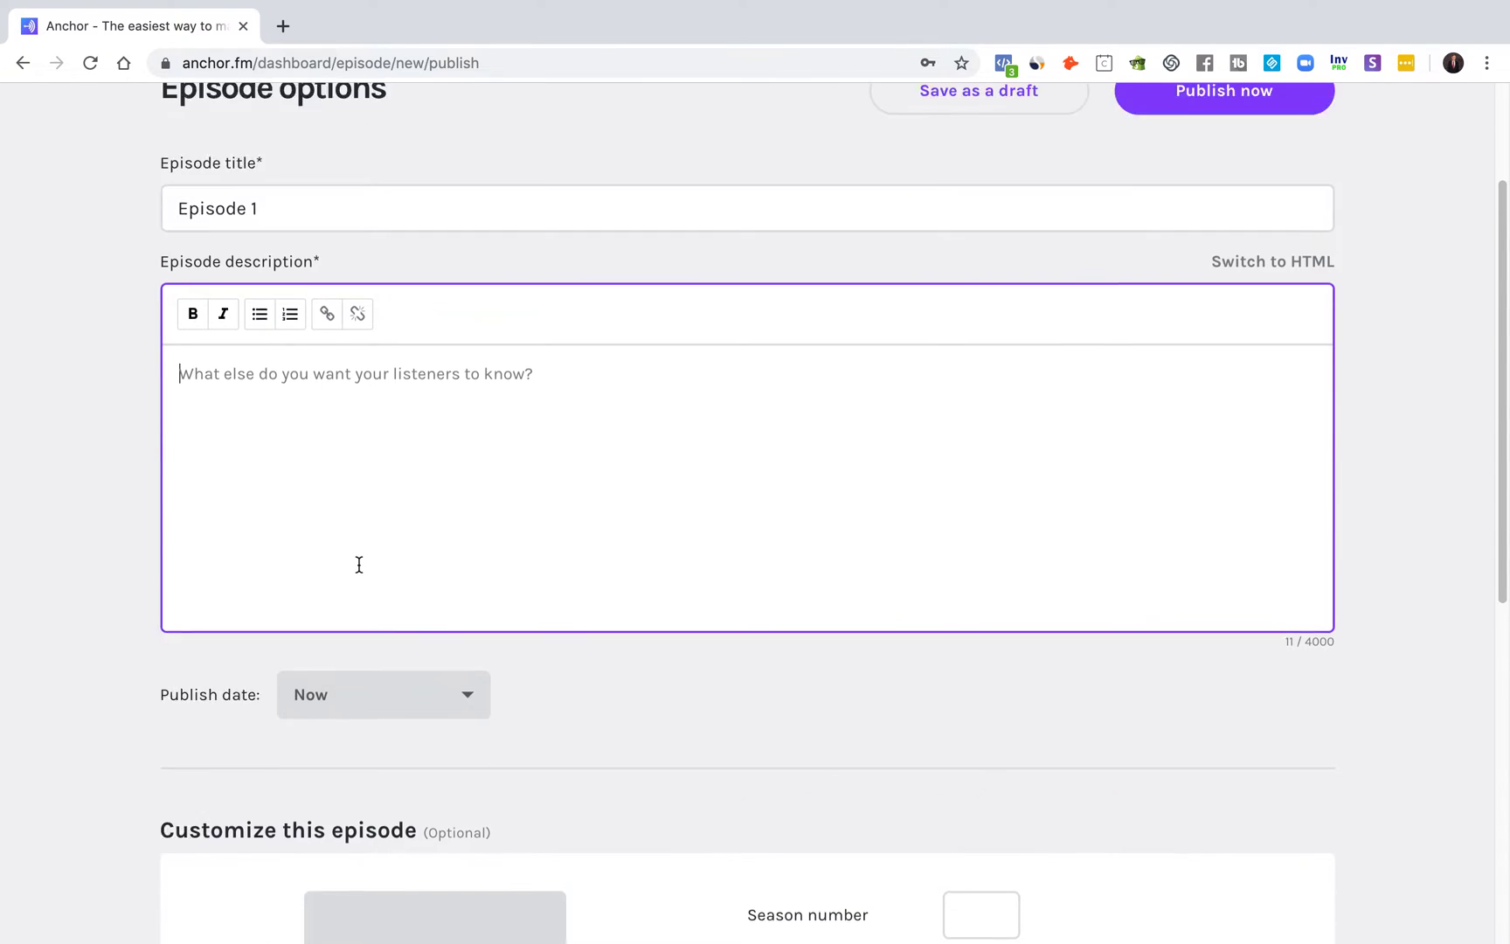
pyautogui.write('E')
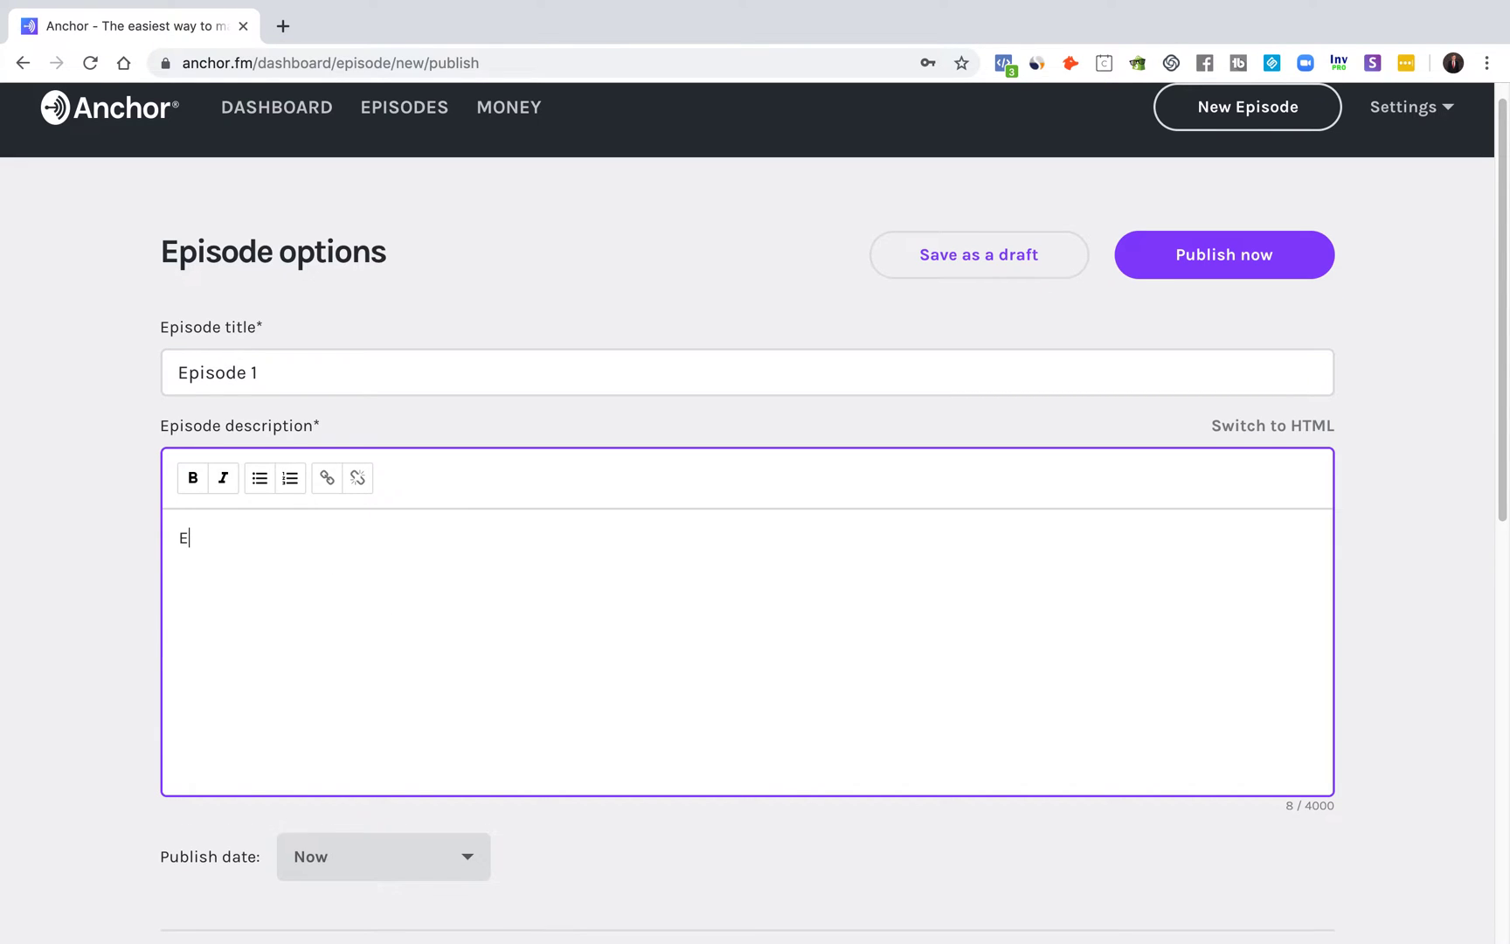
pyautogui.write('pisode Description 1')
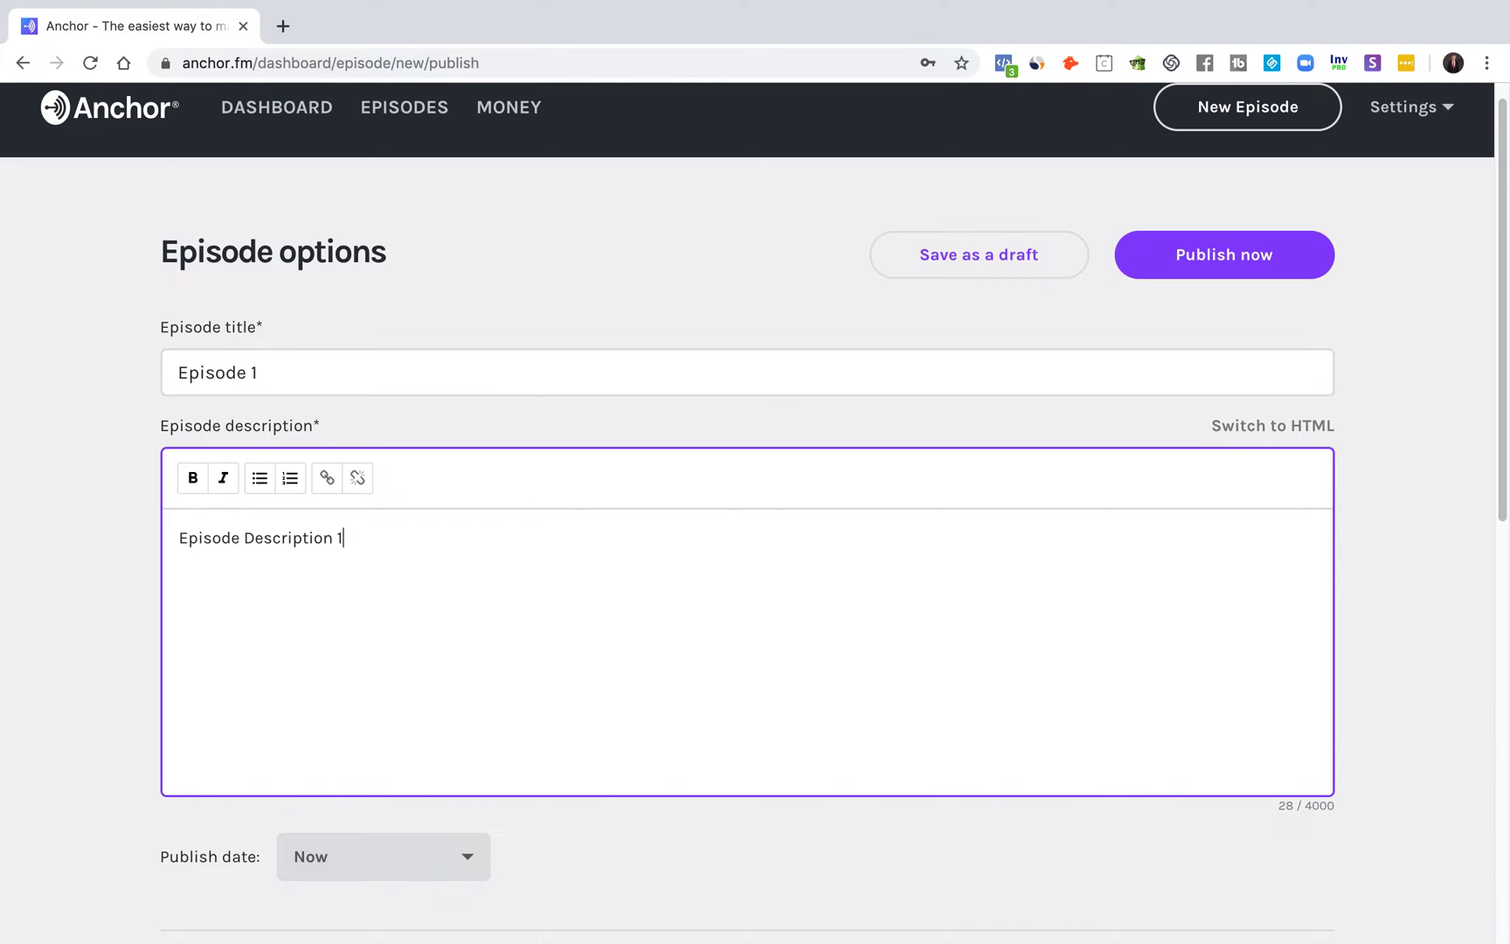
pyautogui.scroll(-5, 327, 539)
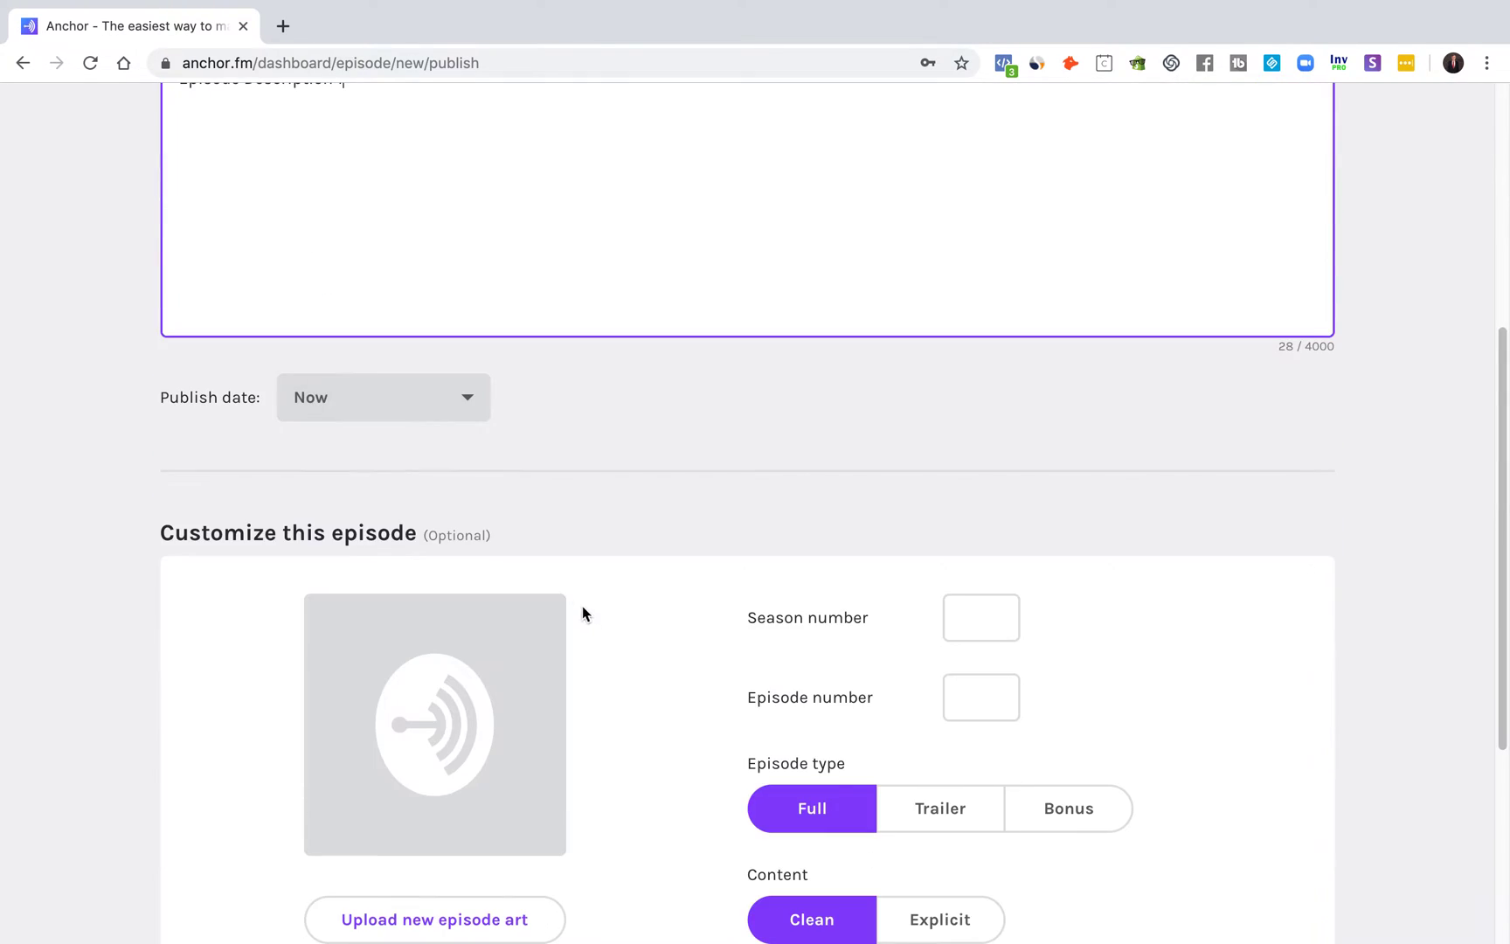
# Step: Try September dates in the publish date picker, then reset the publish date to Now
pyautogui.click(432, 424)
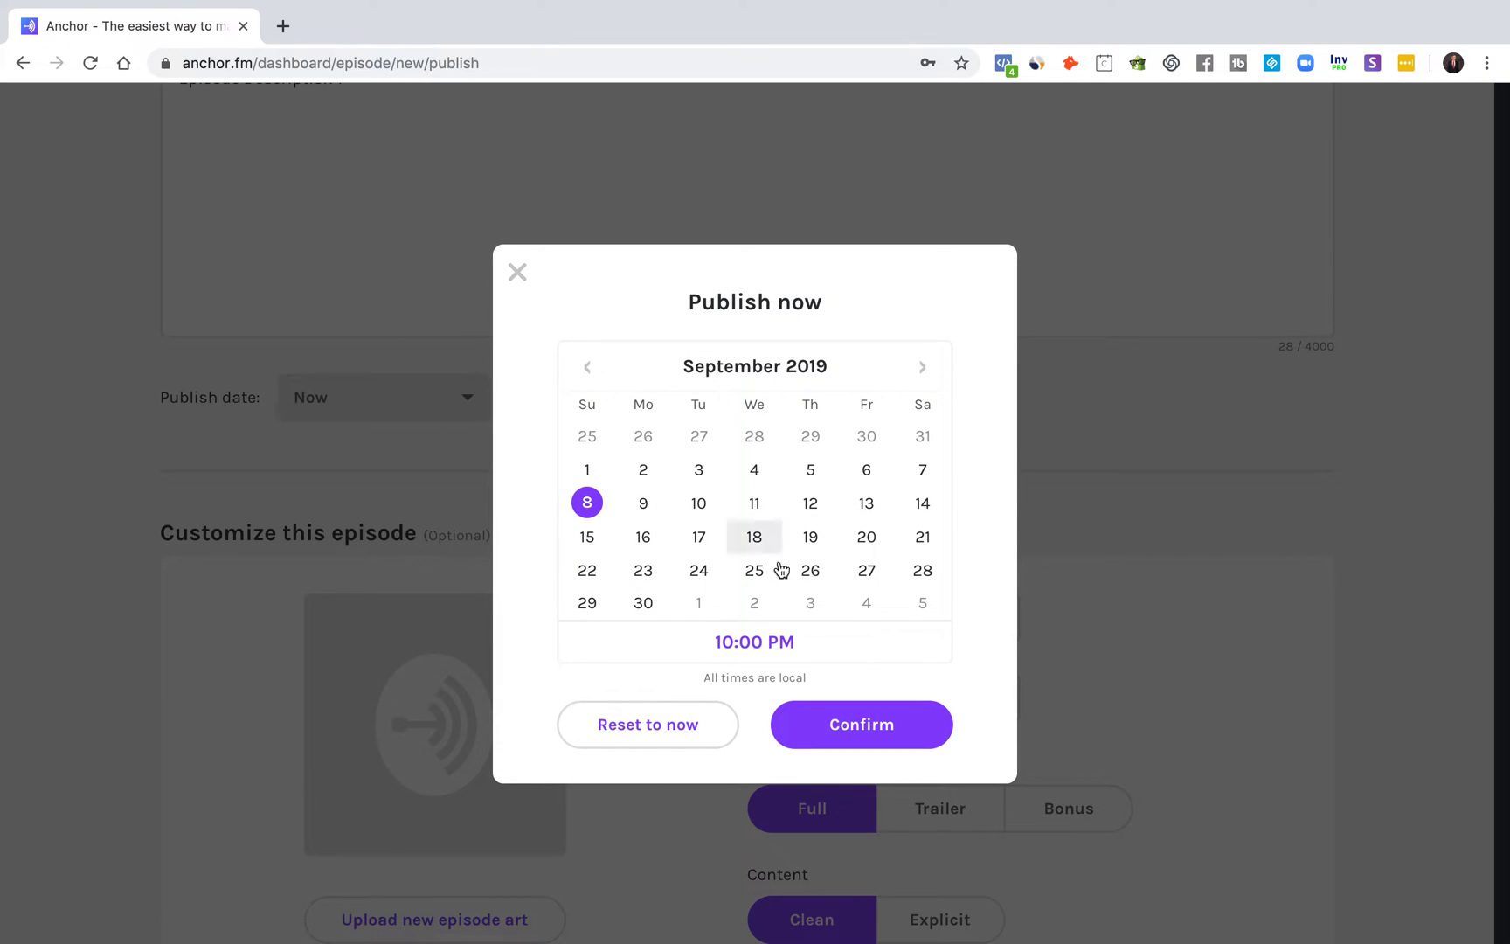
pyautogui.click(643, 503)
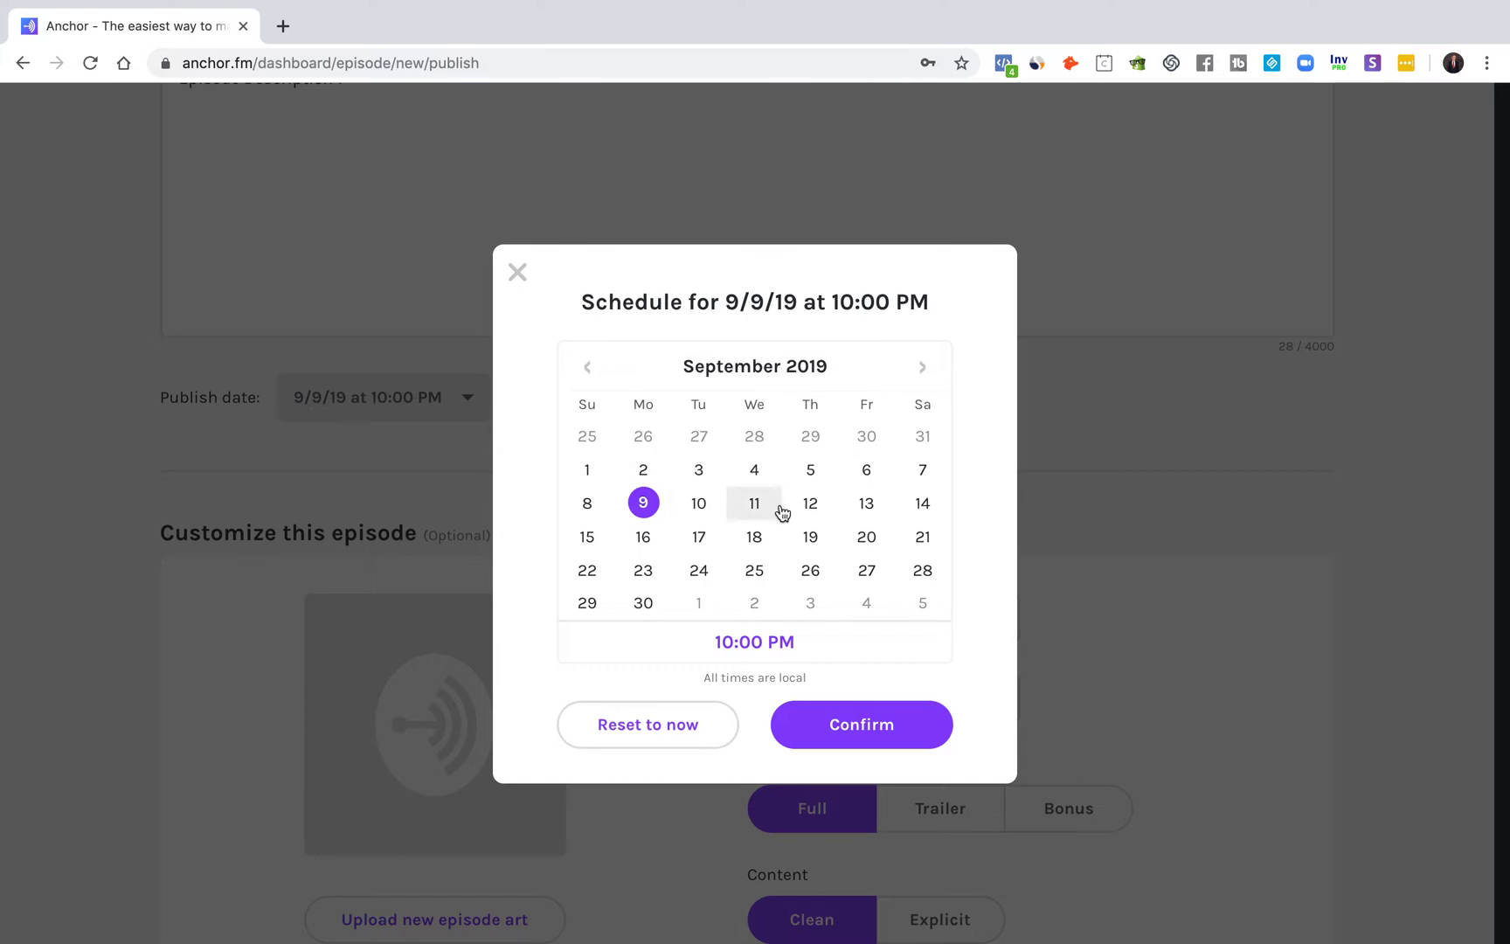
pyautogui.click(598, 507)
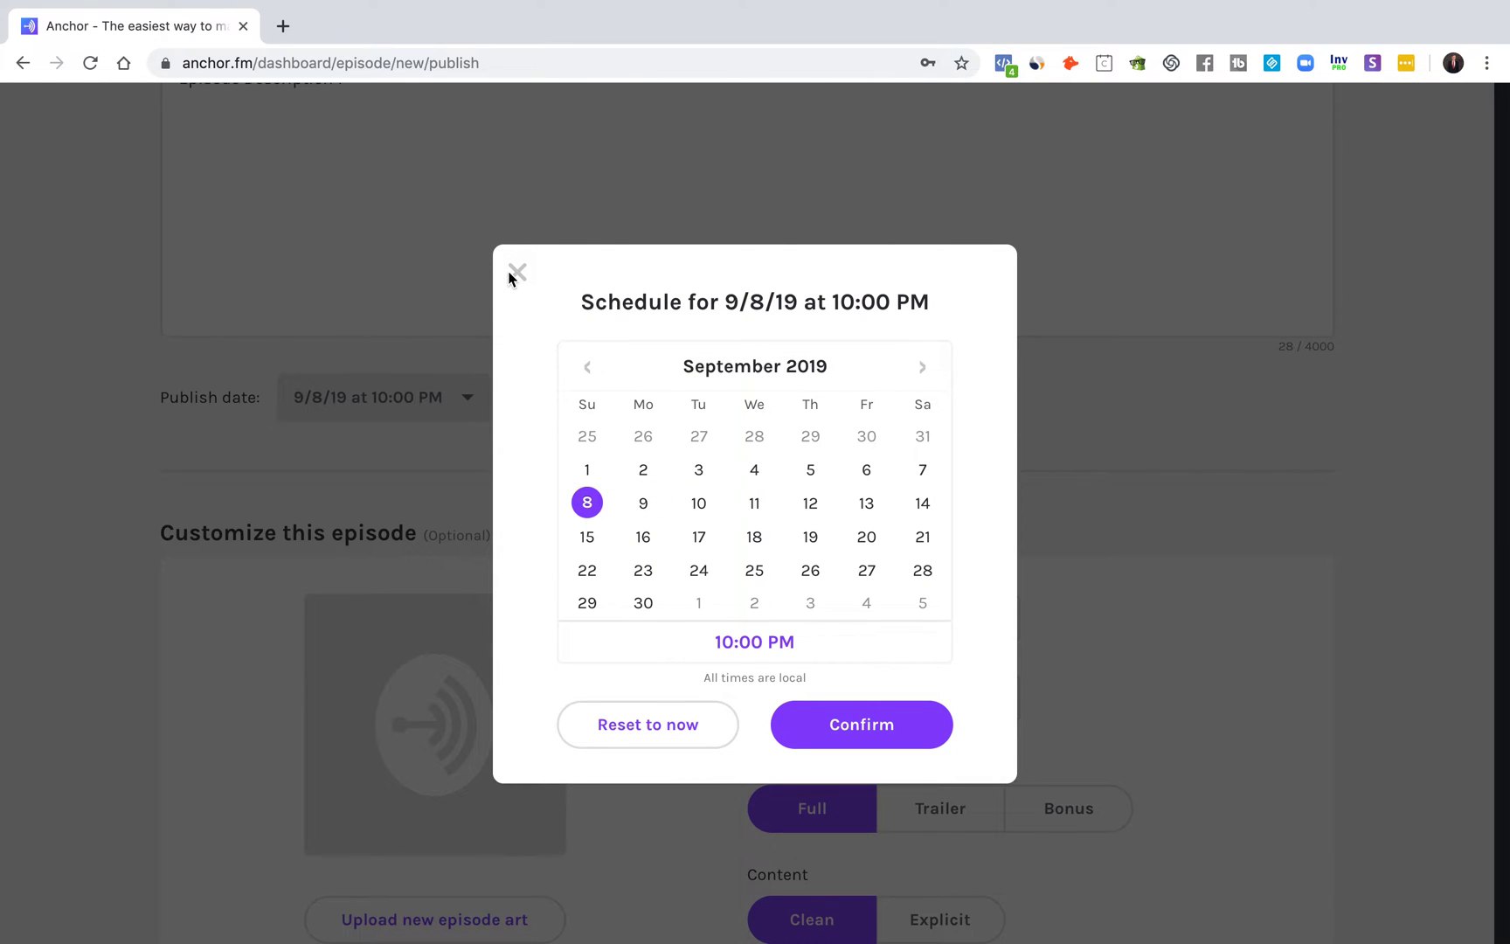
pyautogui.click(686, 731)
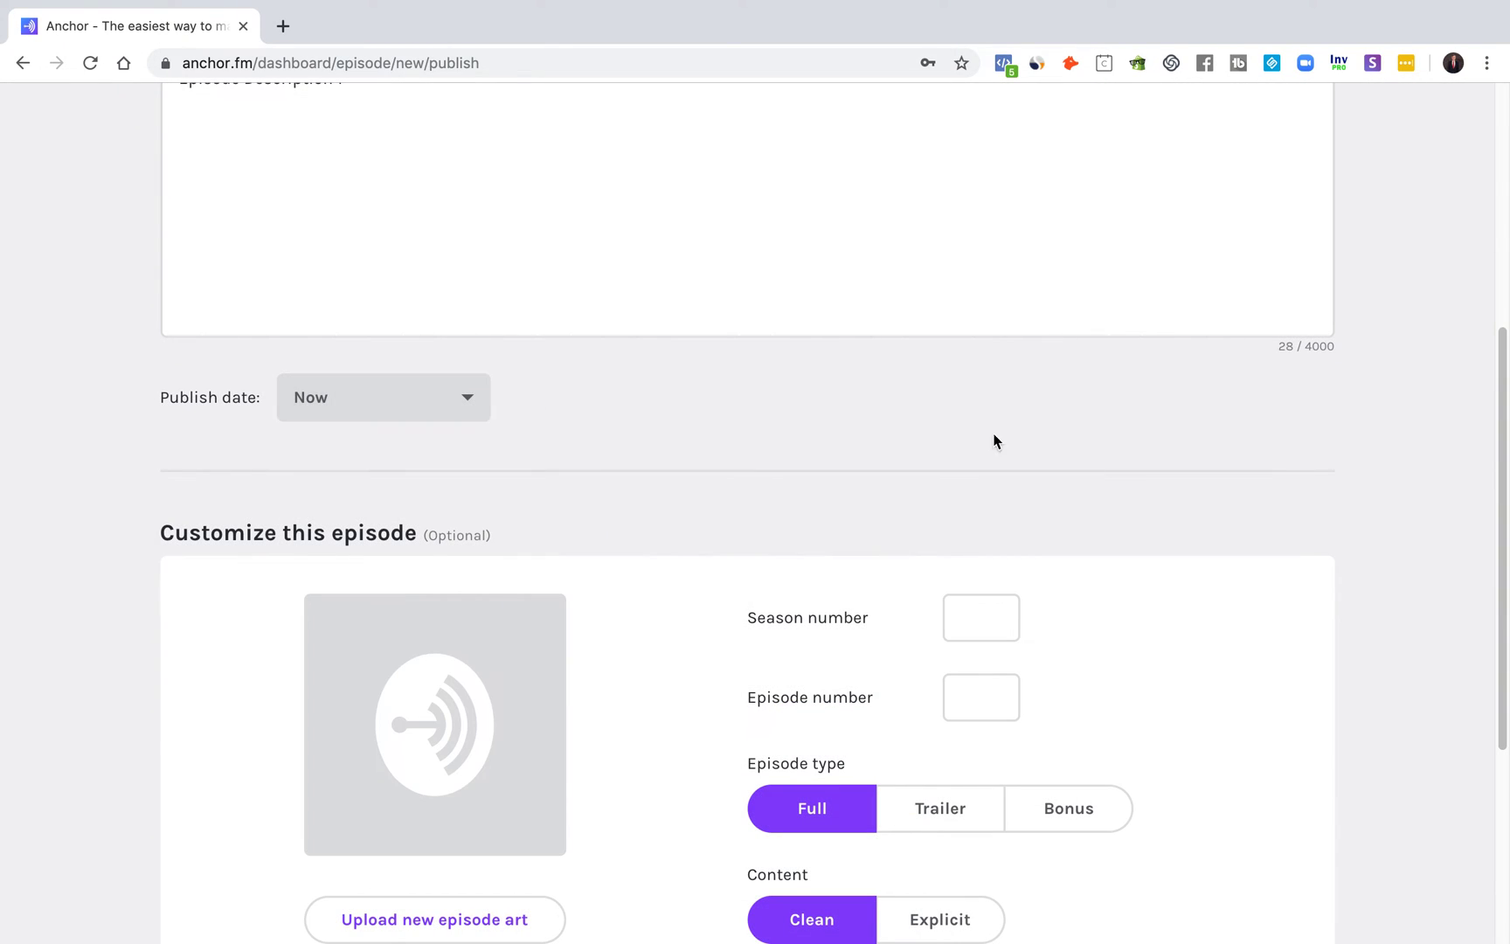
pyautogui.scroll(-3, 590, 434)
pyautogui.scroll(-2, 1441, 611)
pyautogui.click(986, 223)
pyautogui.click(981, 316)
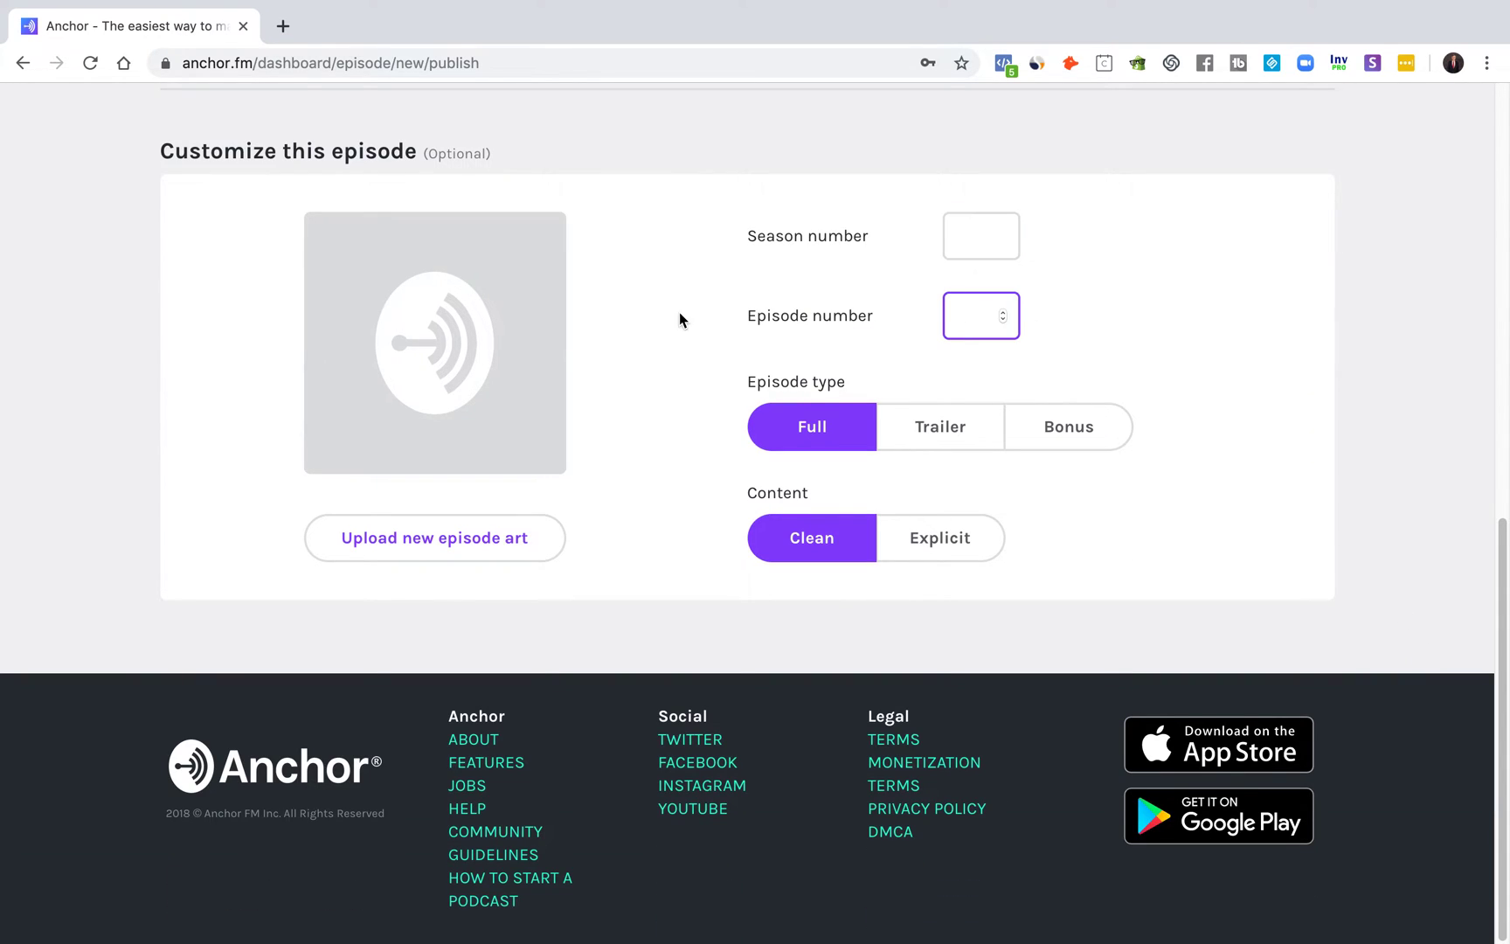
pyautogui.scroll(1, 680, 311)
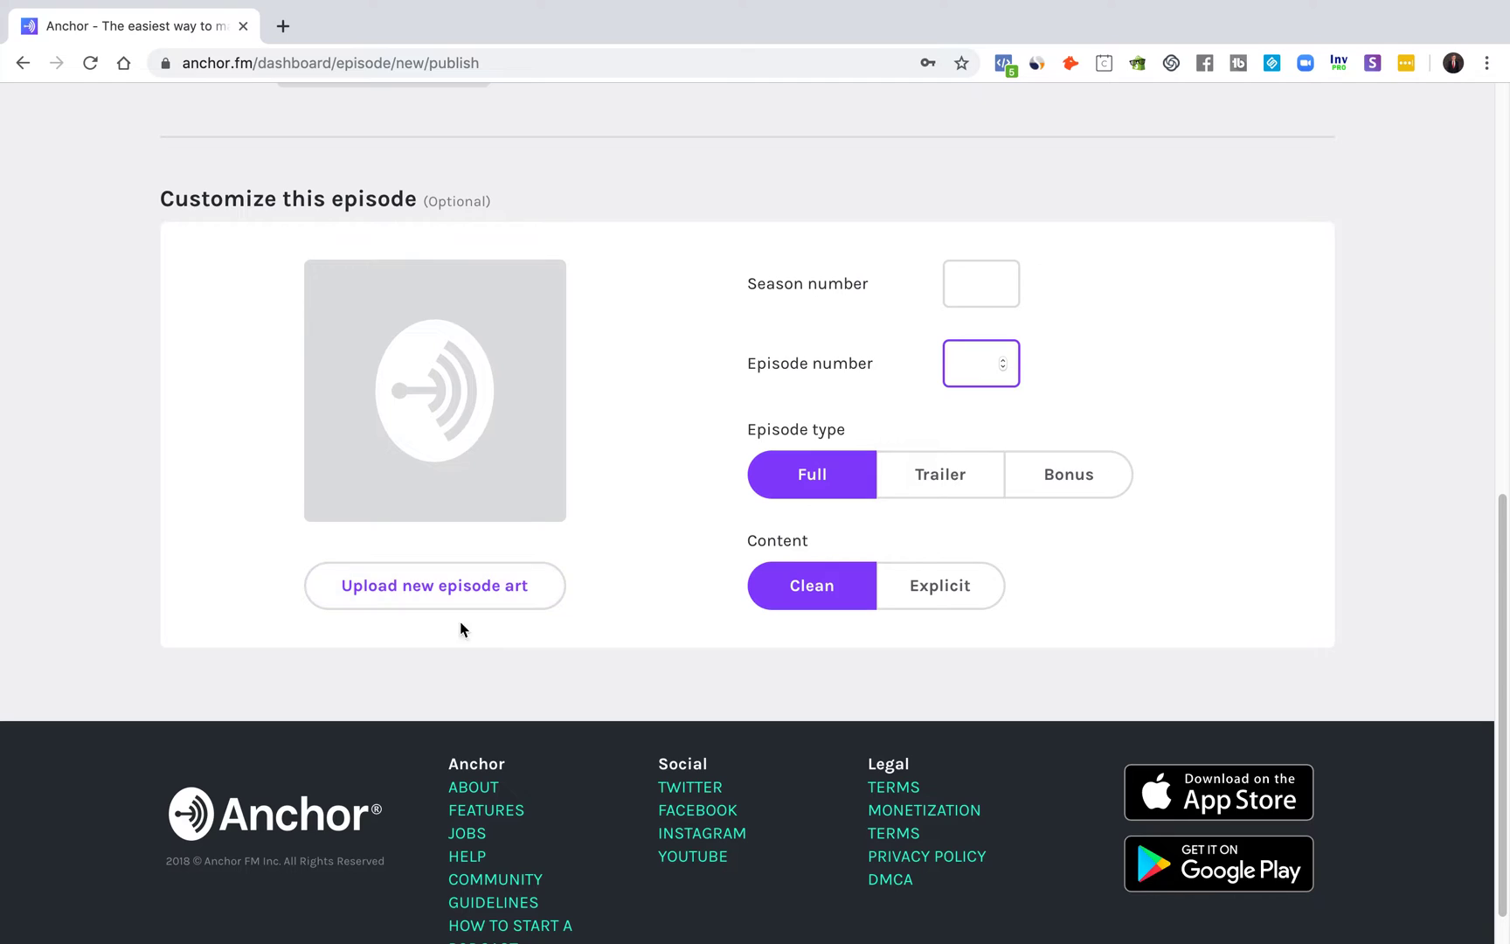
pyautogui.scroll(3, 539, 375)
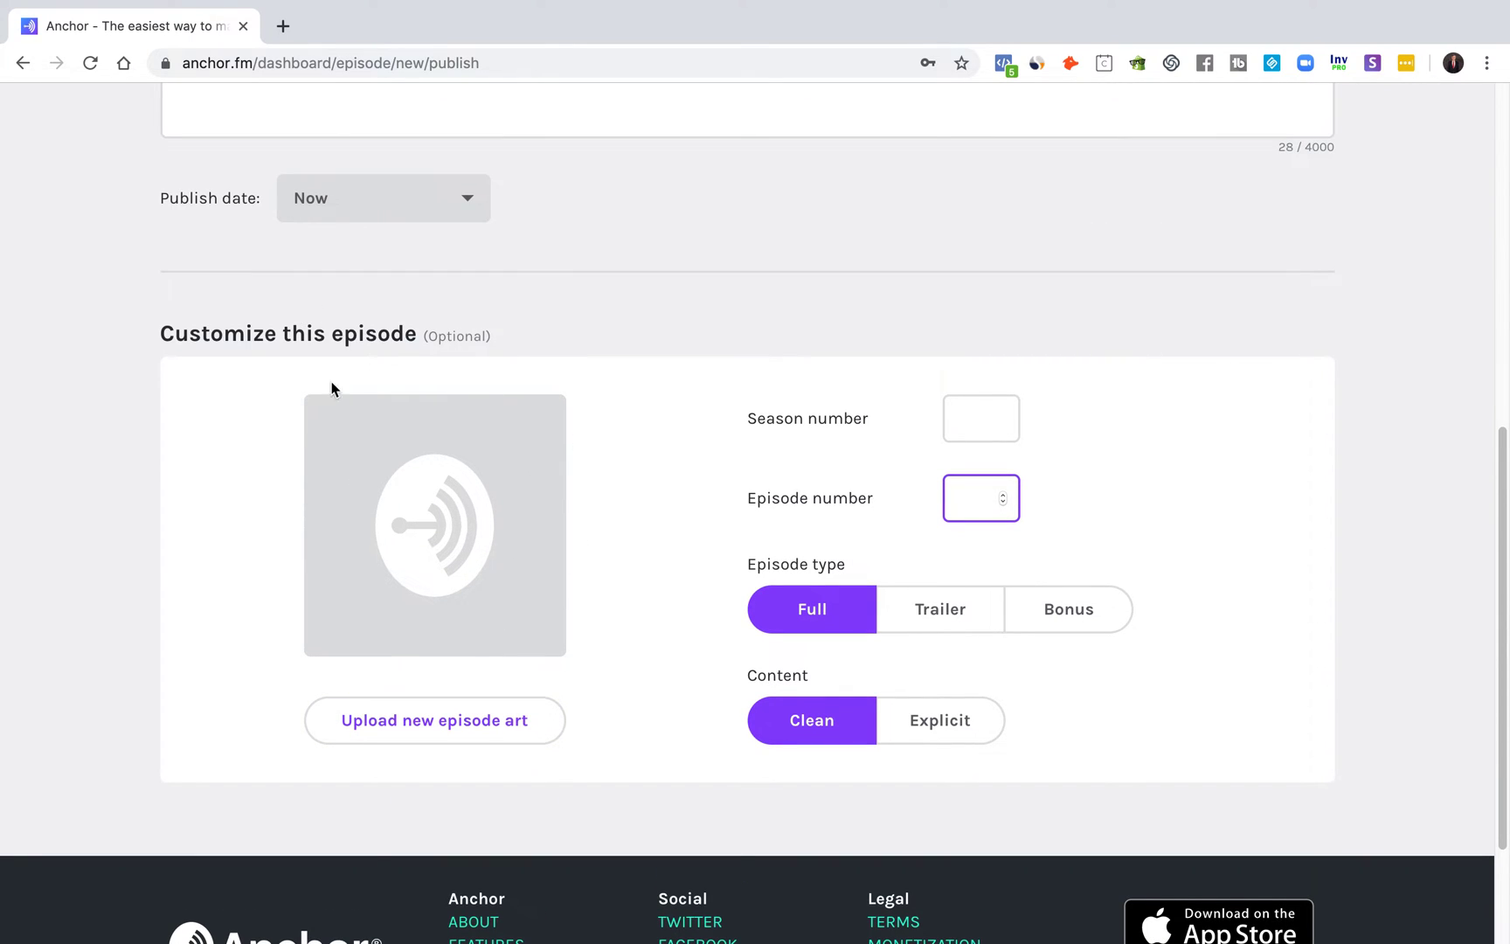
pyautogui.scroll(15, 432, 401)
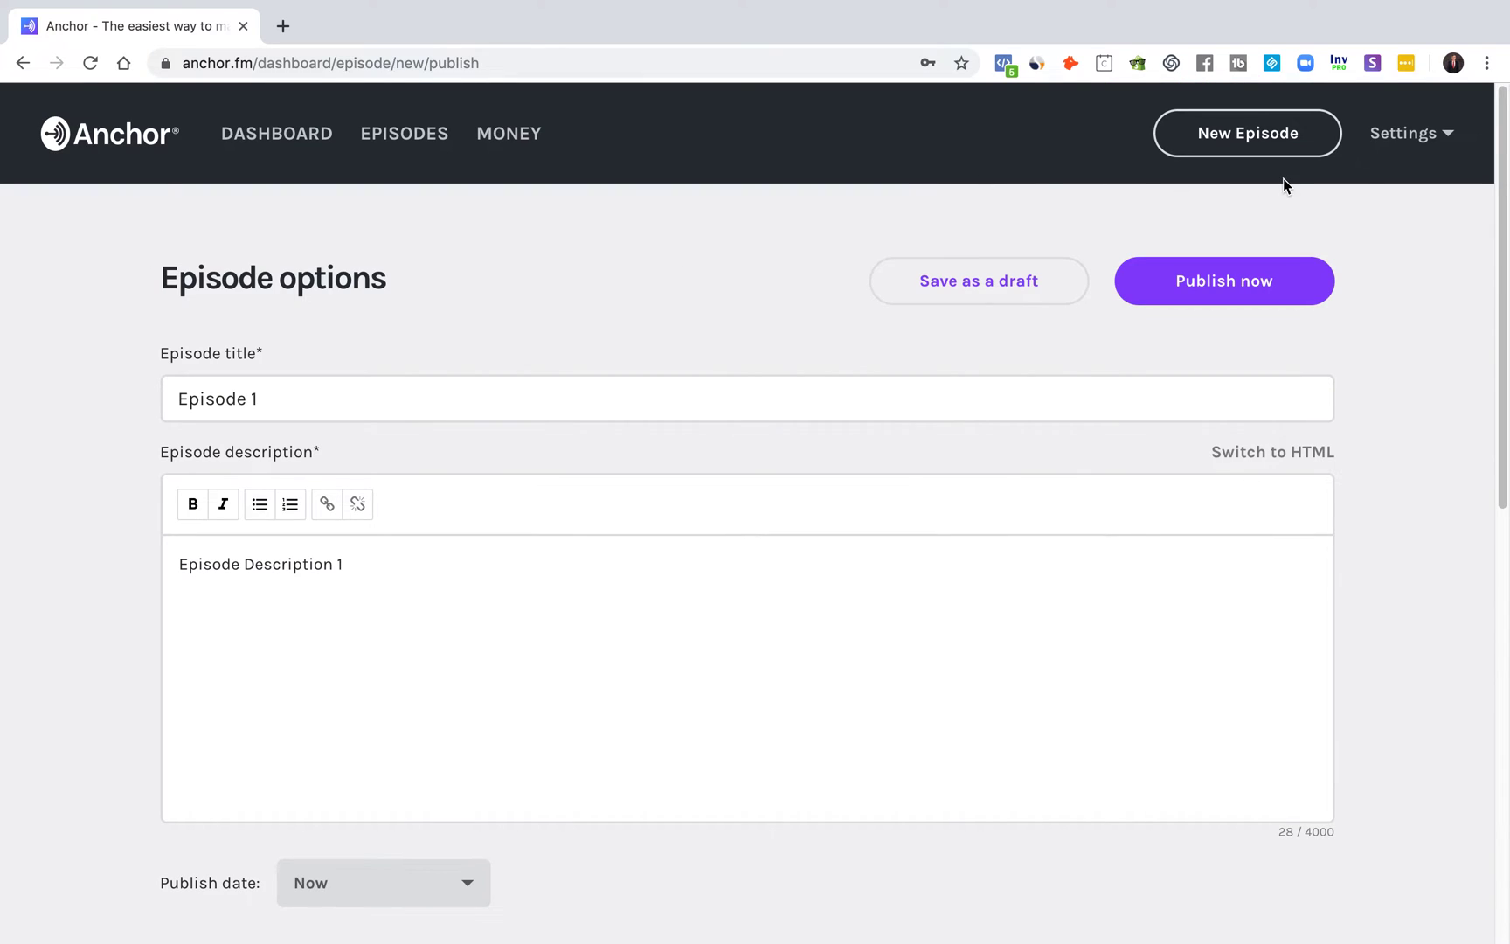
pyautogui.scroll(-10, 1051, 414)
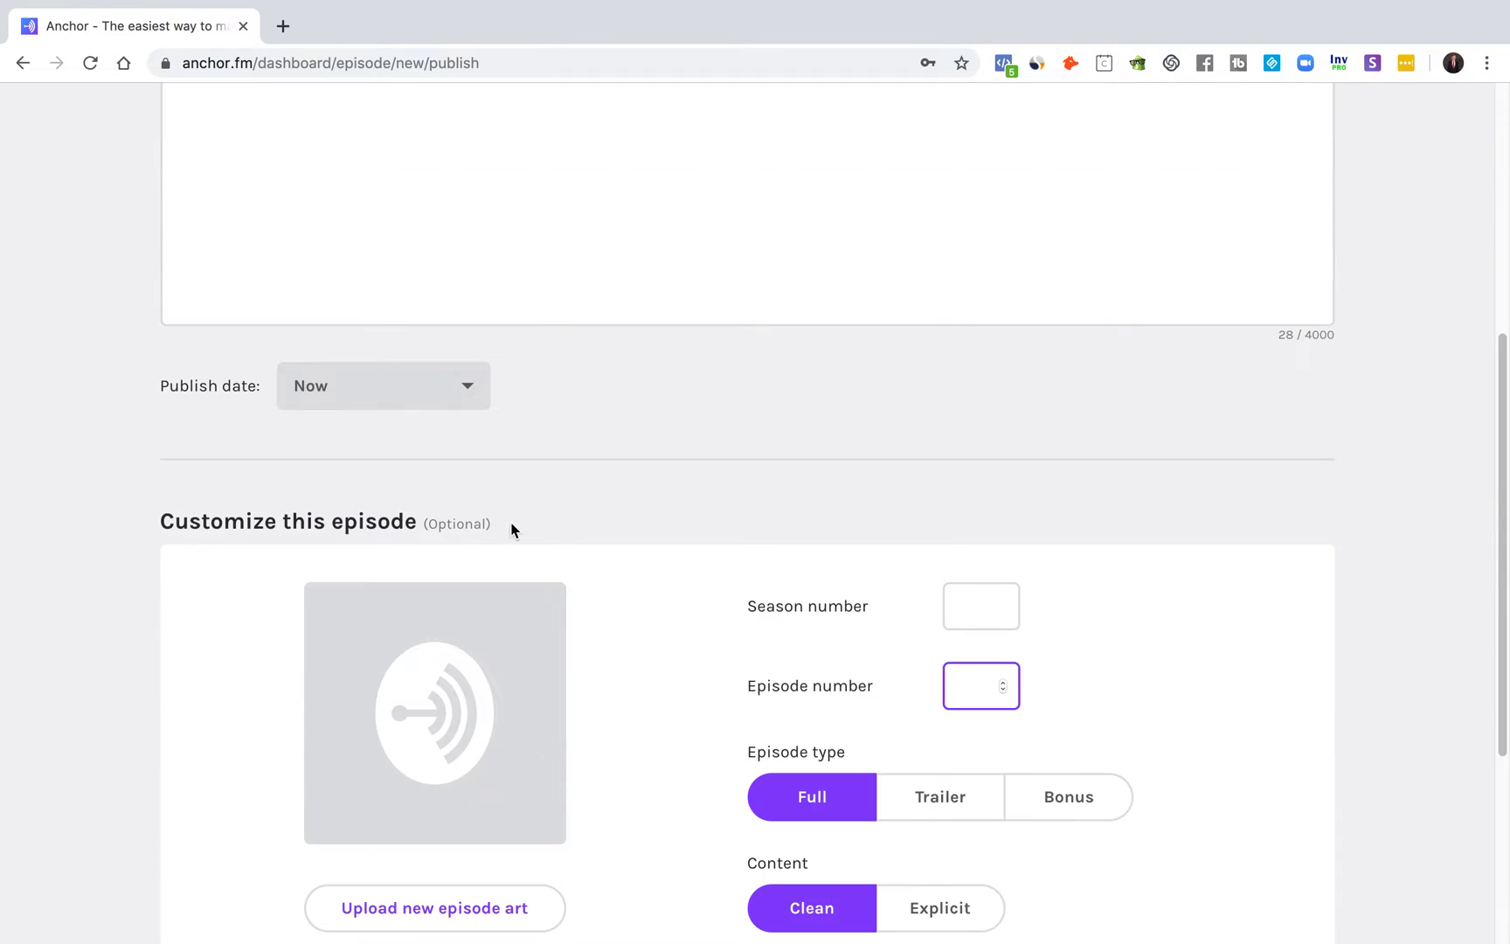
pyautogui.scroll(-3, 558, 544)
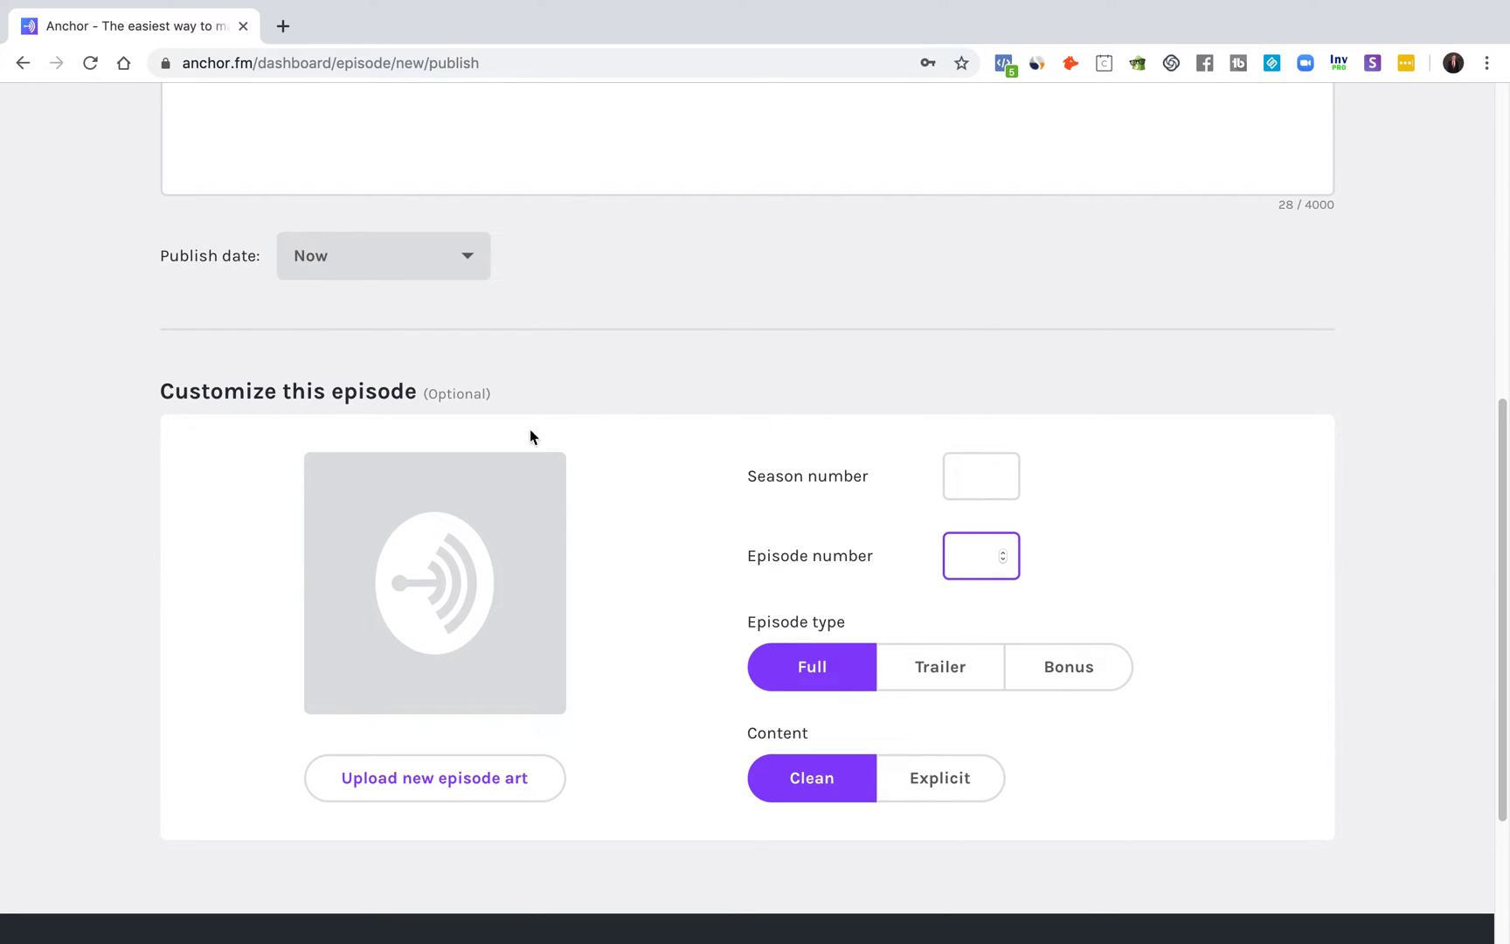
pyautogui.click(785, 669)
pyautogui.scroll(8, 1197, 589)
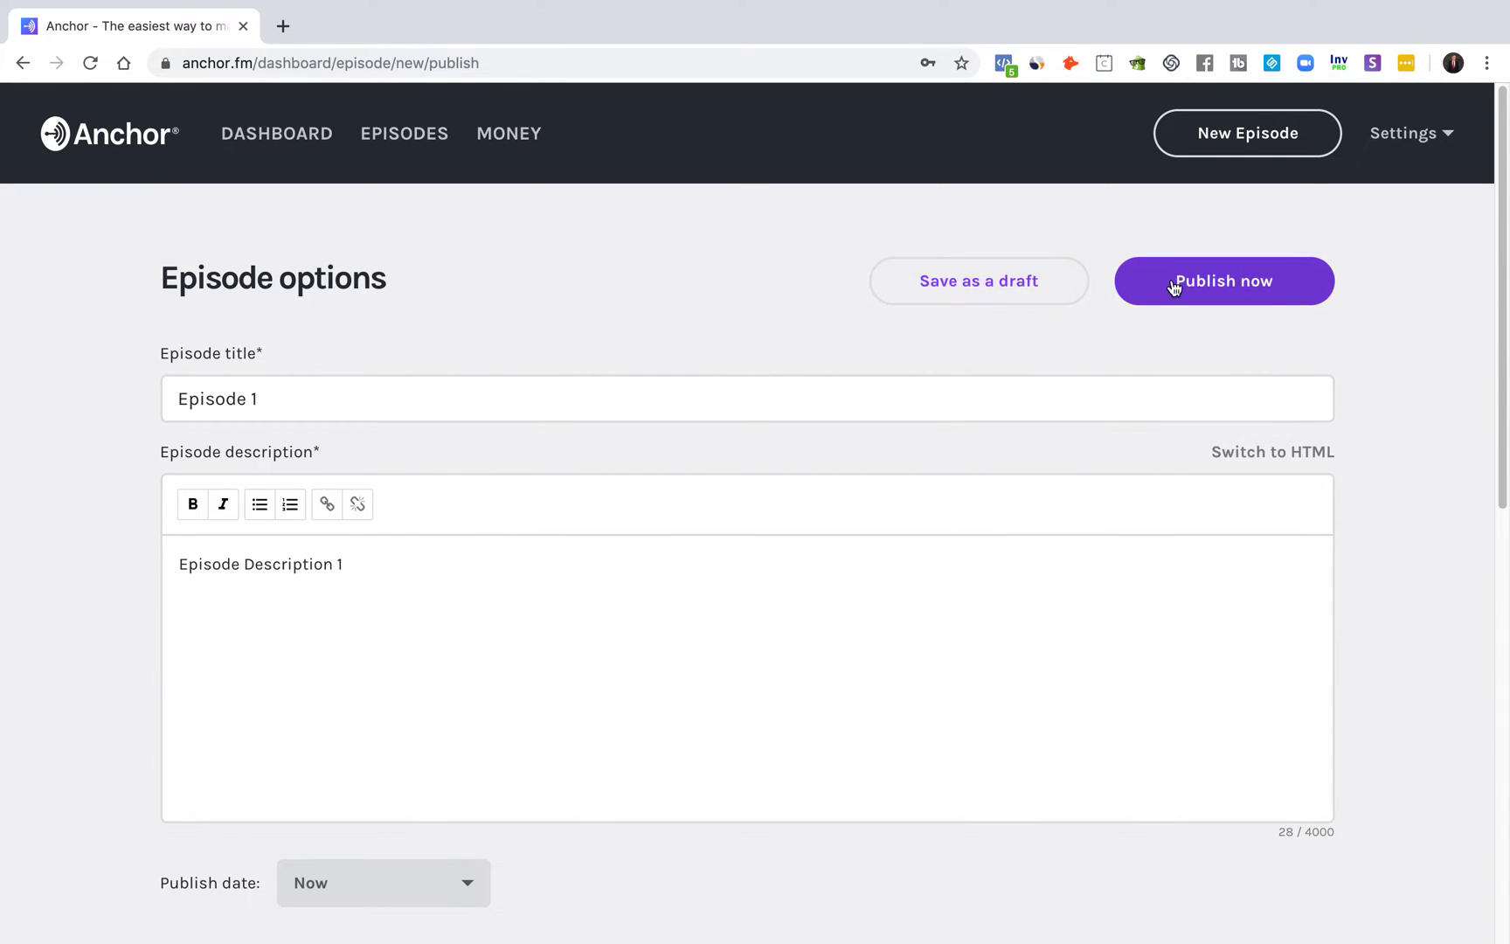
# Step: Publish Episode 1 immediately with Publish now
pyautogui.click(1202, 295)
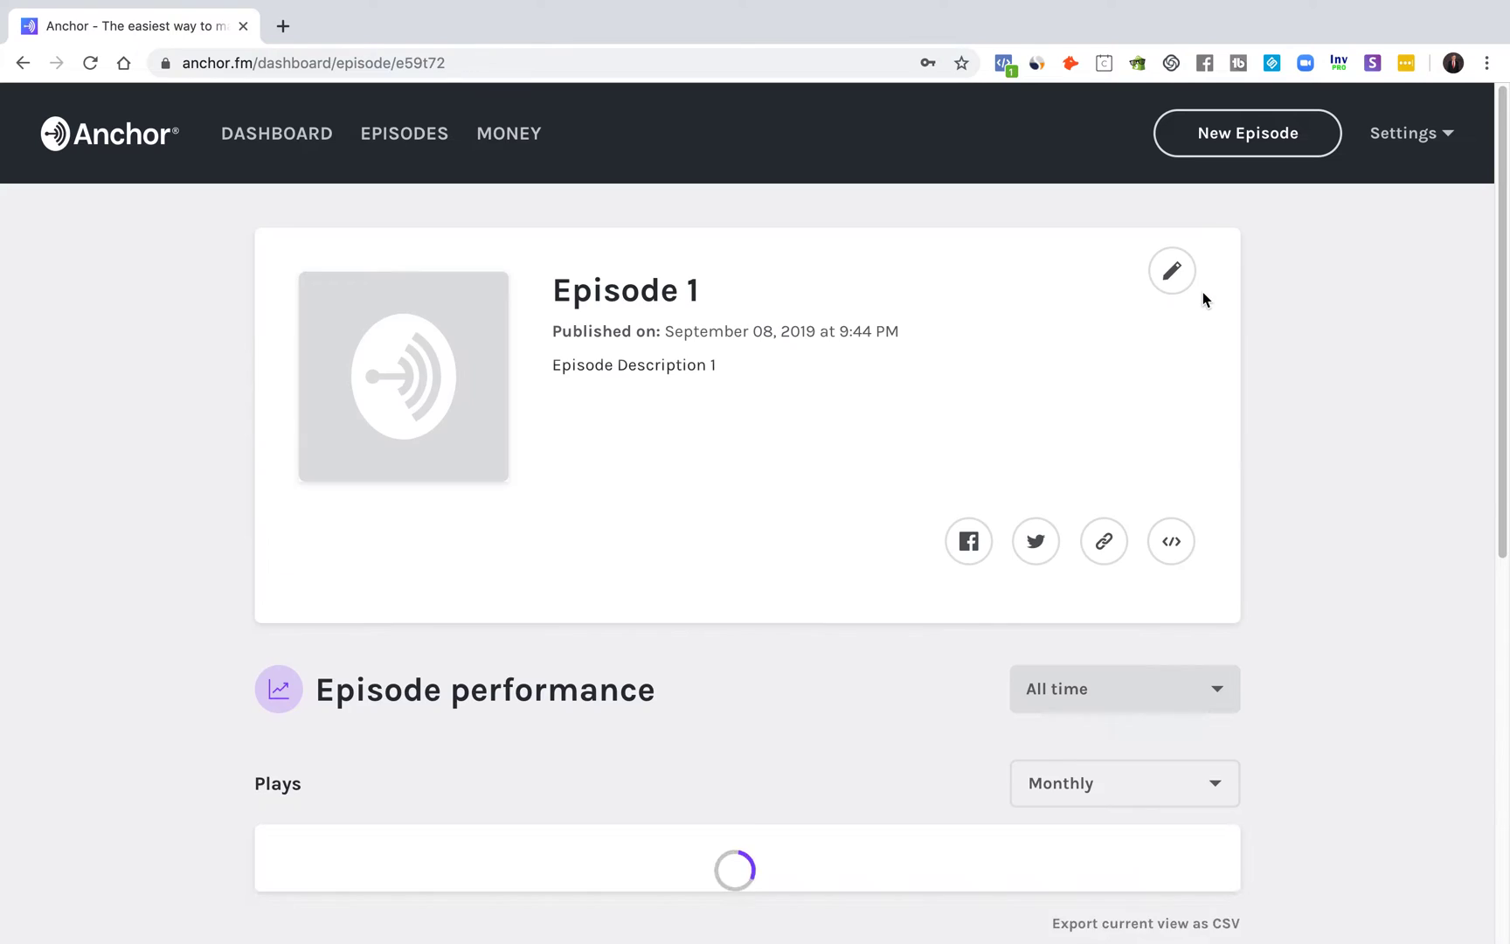
pyautogui.scroll(-1, 1304, 394)
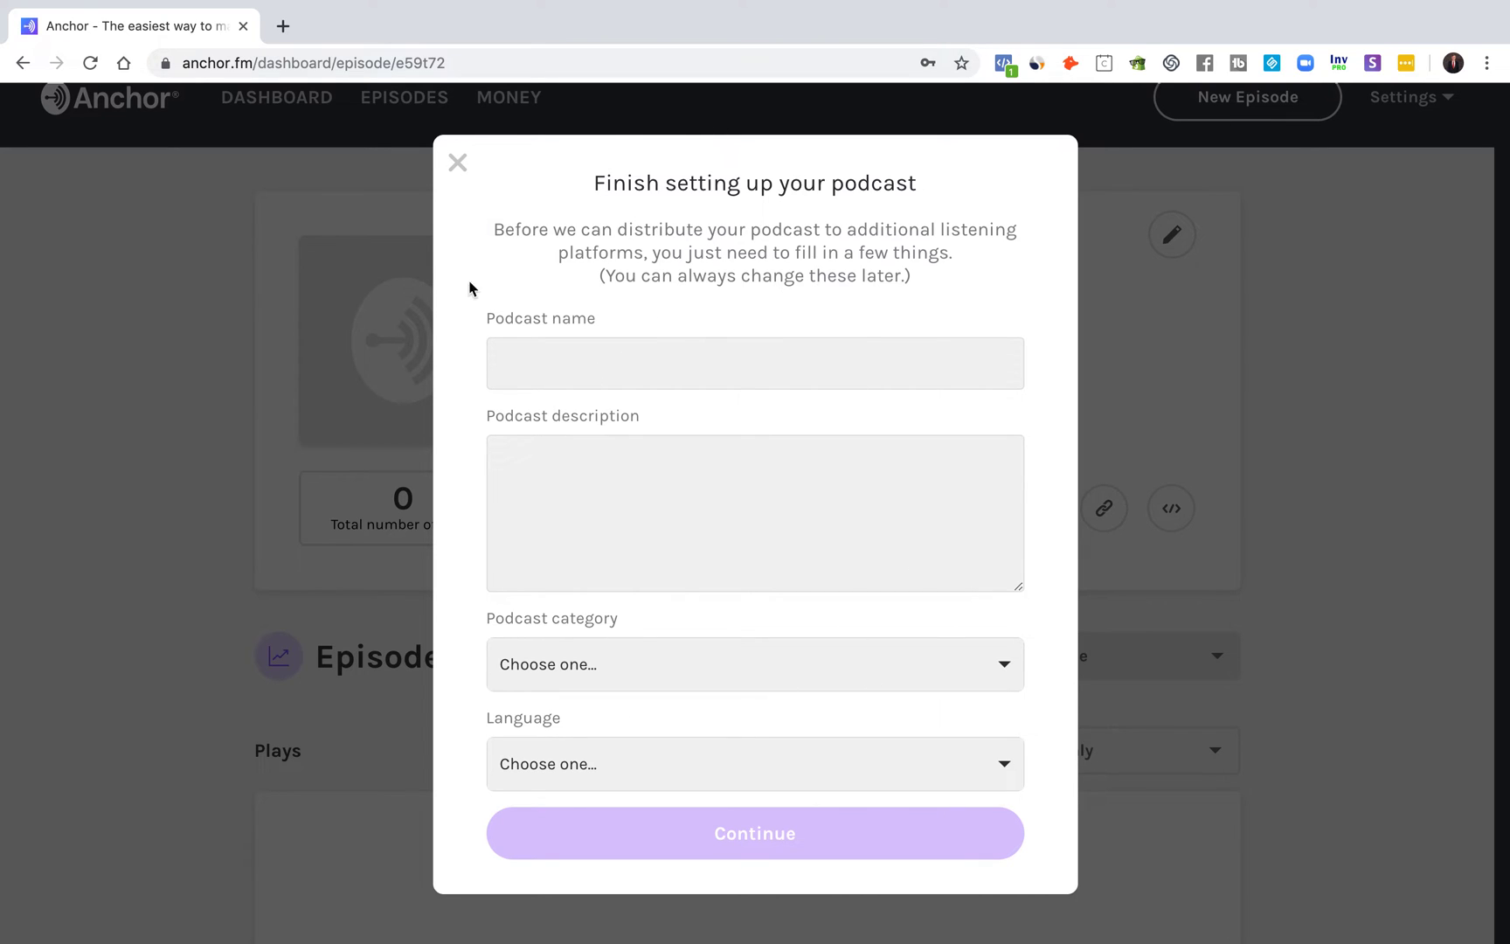
# Step: Enter the podcast name 'The Best Podcast Ever!' and description 'The very best podcast ever'
pyautogui.click(716, 348)
pyautogui.write('THe')
pyautogui.write('he Best Pod')
pyautogui.write('cast E')
pyautogui.write('verrrrrrrr')
pyautogui.write('!')
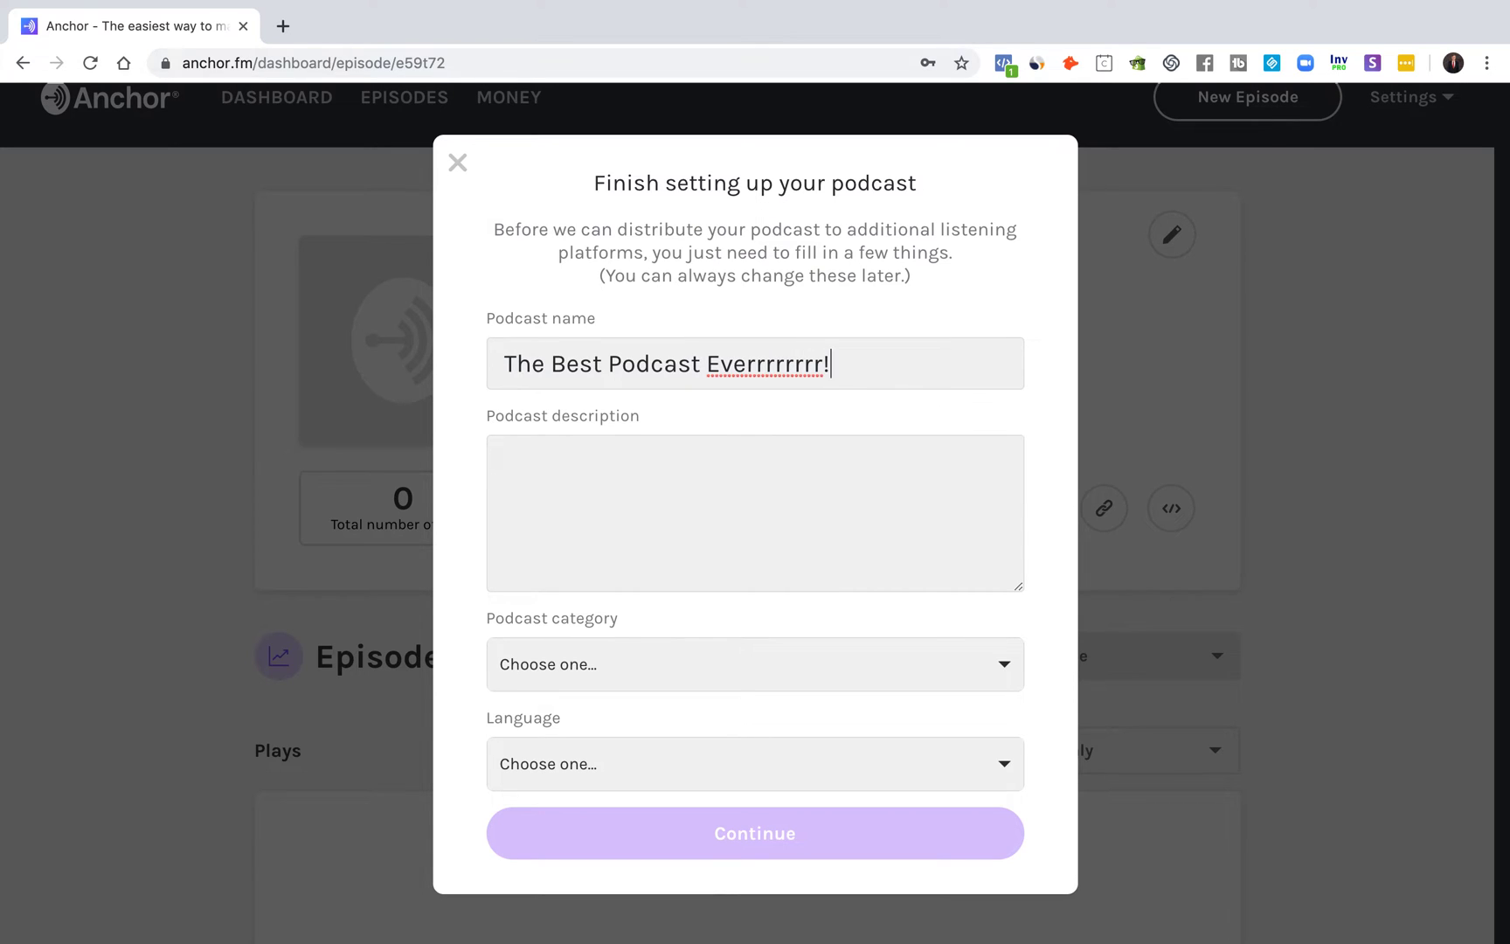
pyautogui.click(831, 426)
pyautogui.write('The very best podcast everrrrrrr!')
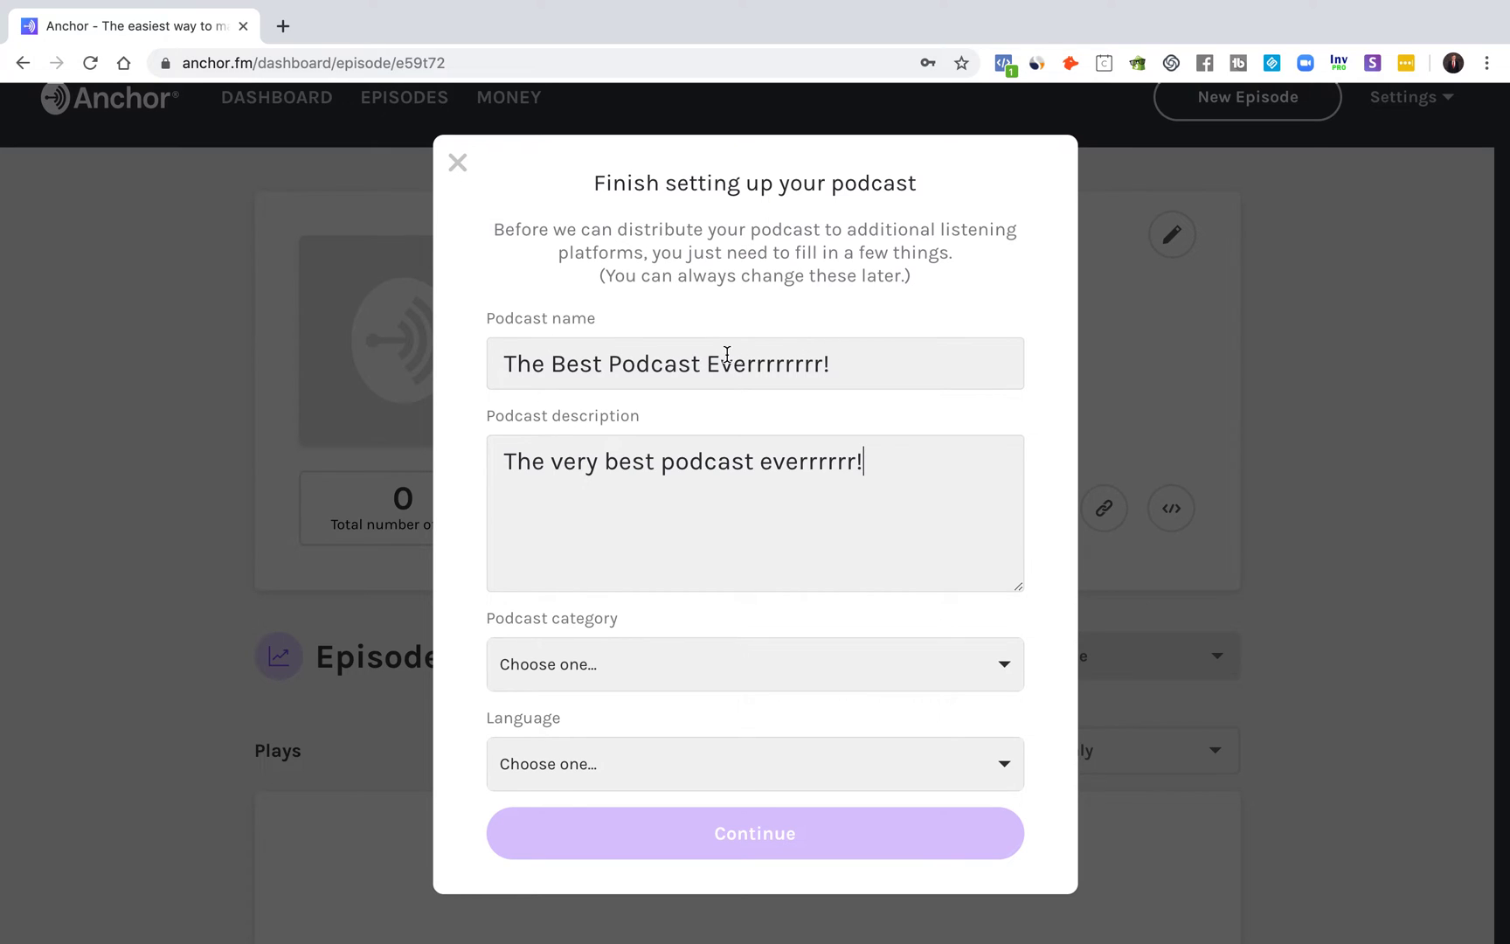
# Step: Append '| Podcasting For Awesome People With' the host's name and 'The Awesomest' to the podcast name
pyautogui.click(859, 358)
pyautogui.press('BackSpace')
pyautogui.write('| Podcast')
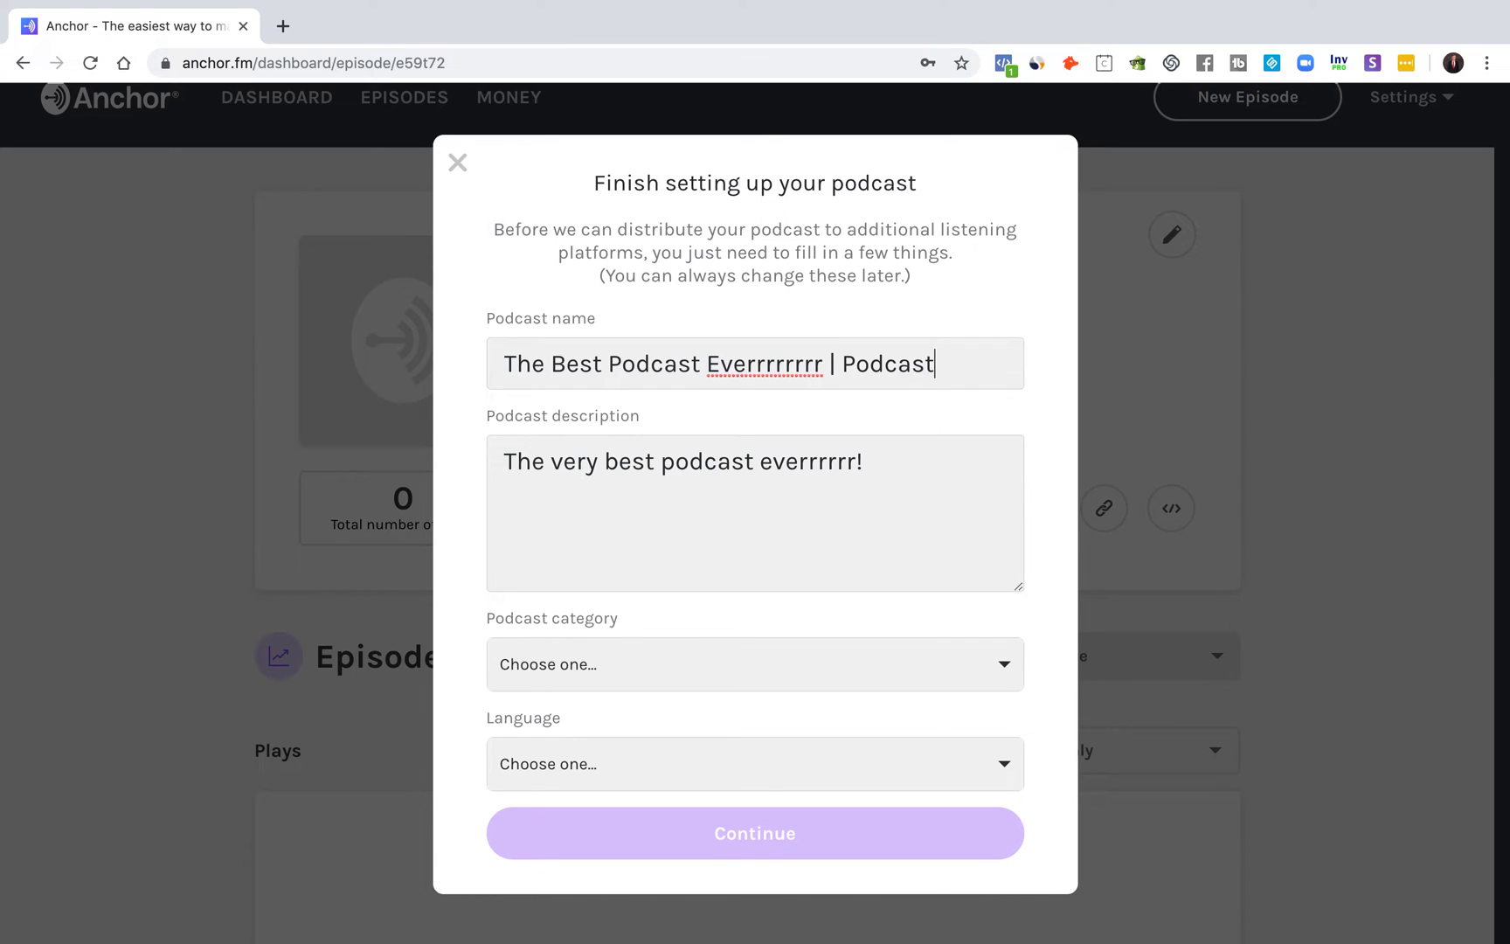
pyautogui.write('ing For Awe')
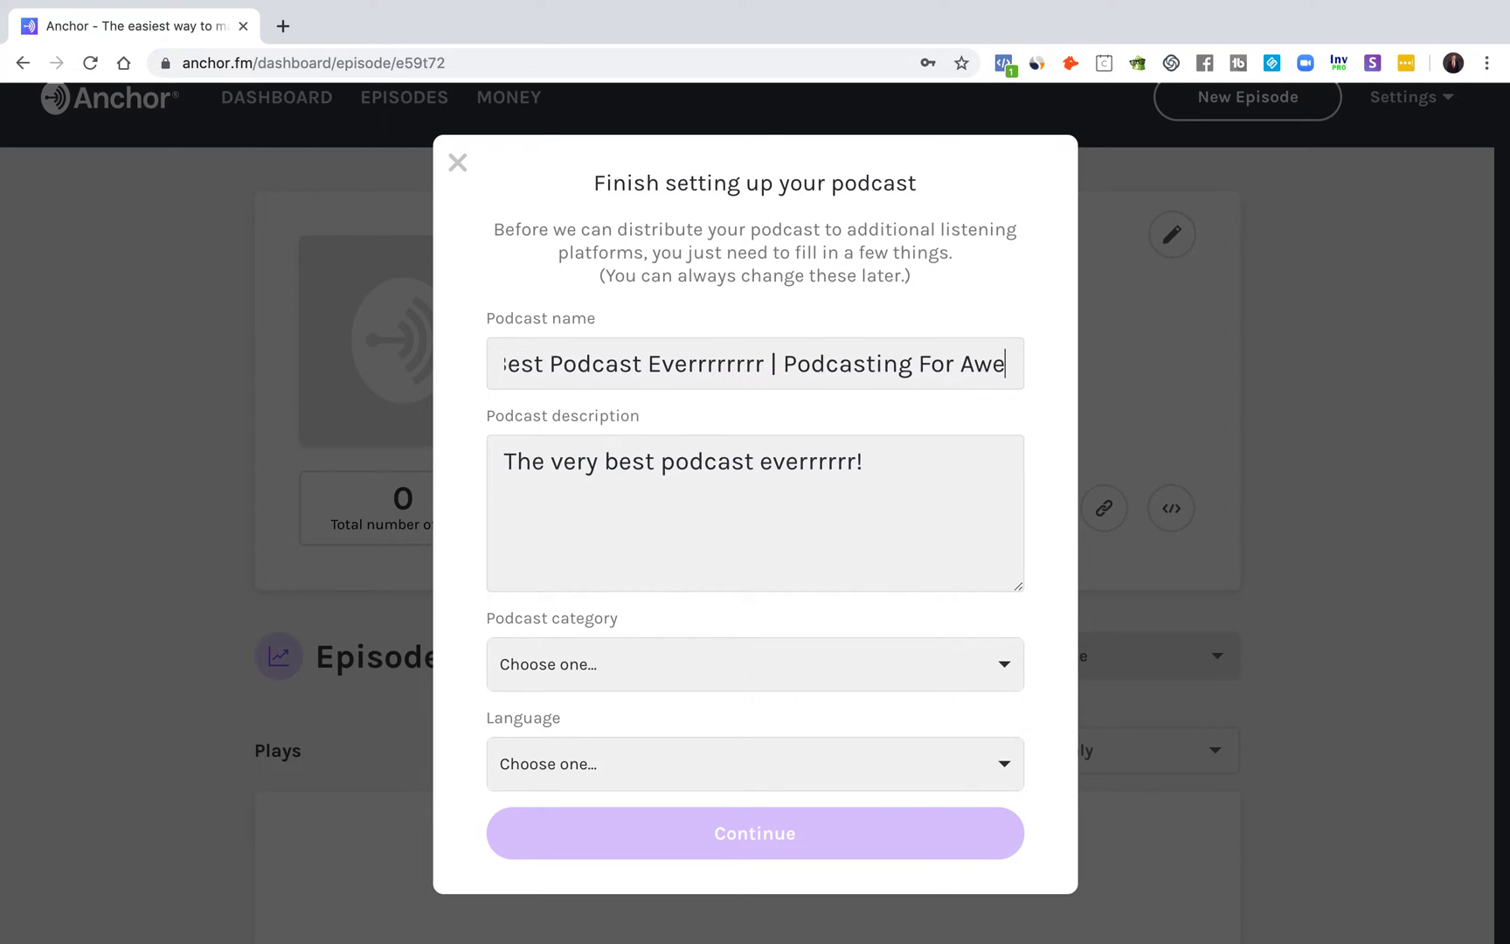
pyautogui.write('some People Wi')
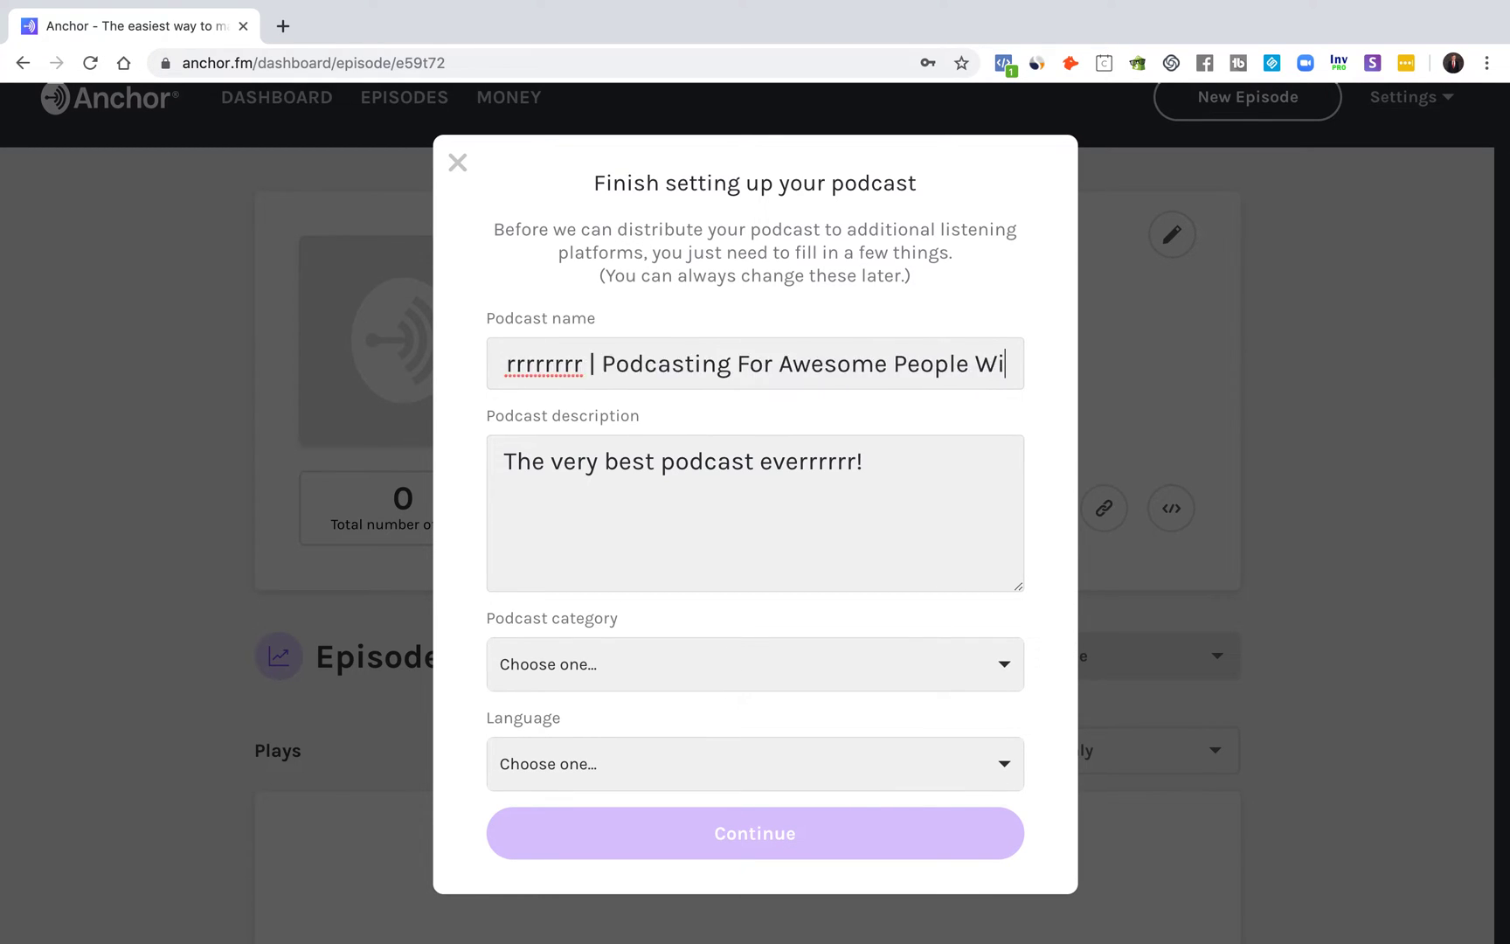
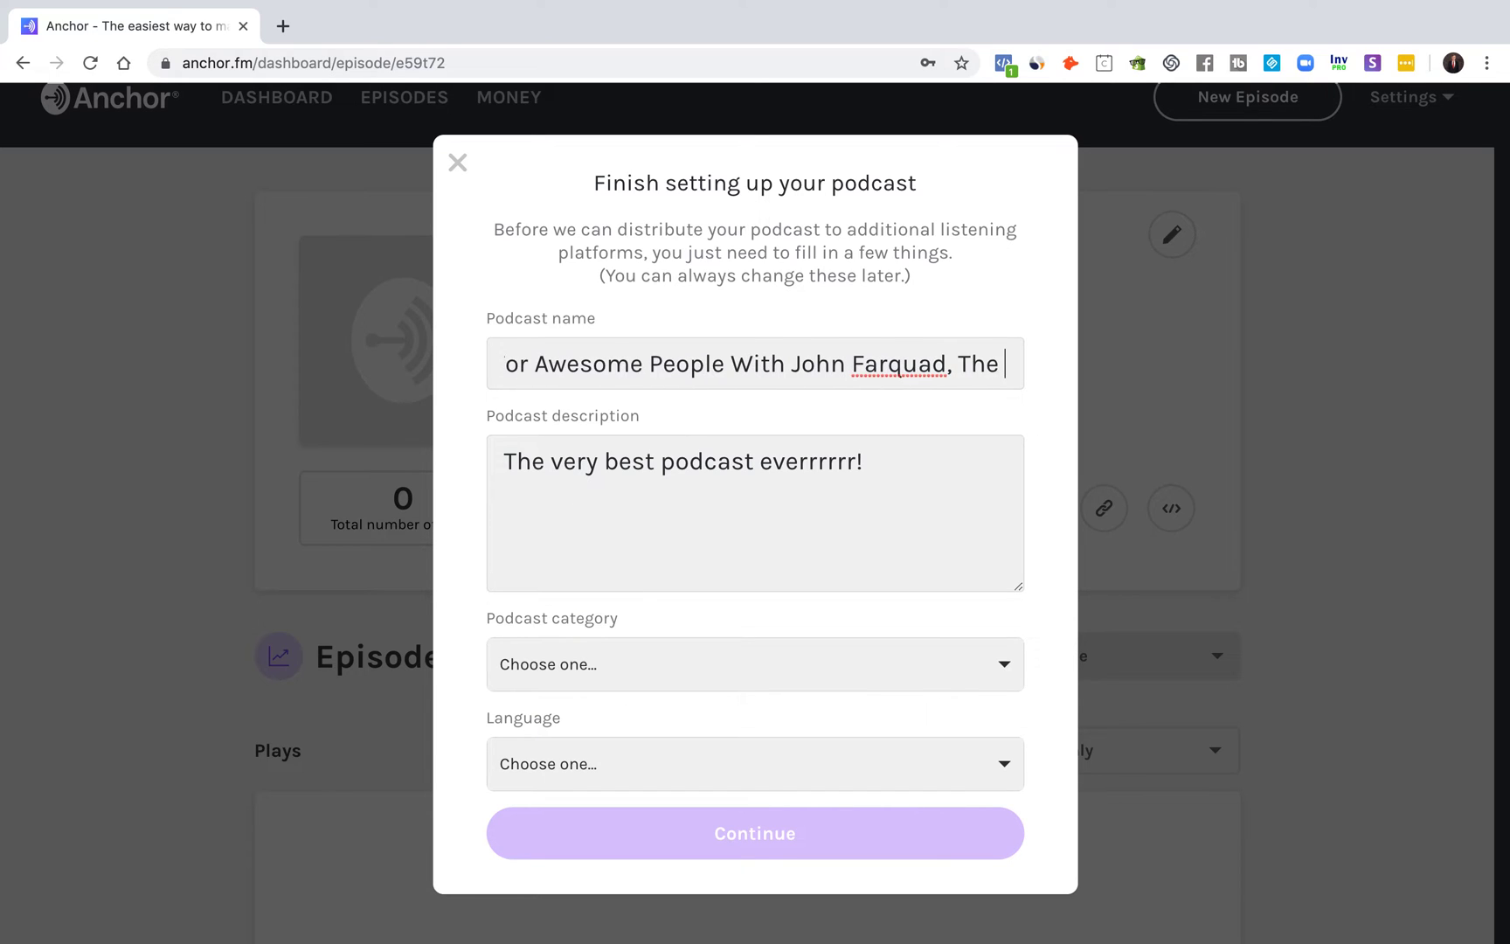
pyautogui.write('Awesomest')
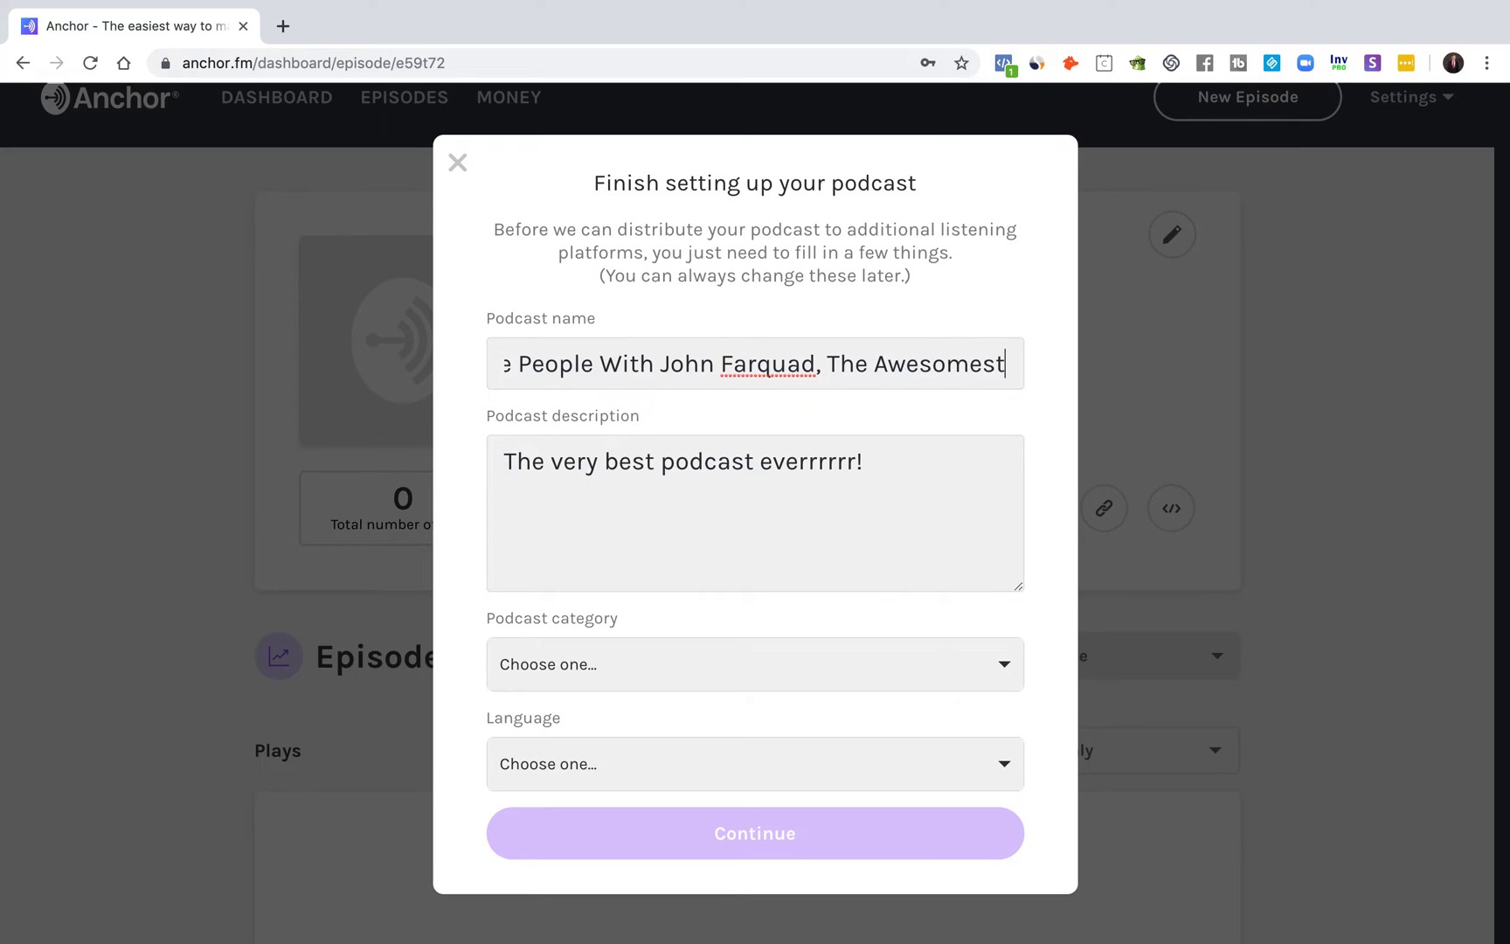
pyautogui.click(928, 469)
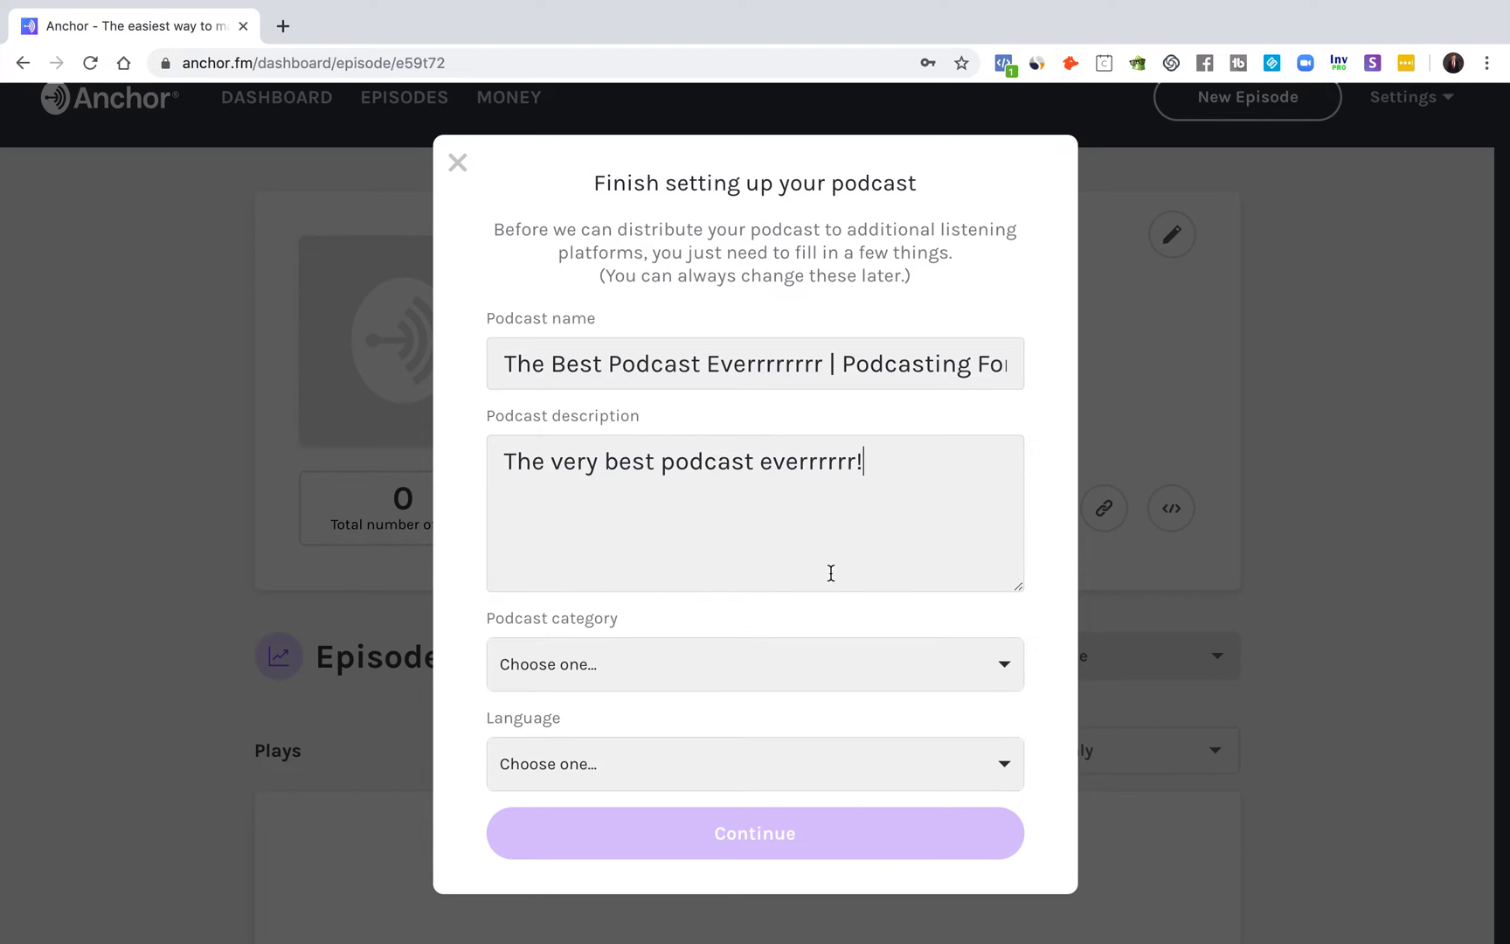
# Step: Choose Self-Improvement from the podcast category list
pyautogui.click(758, 669)
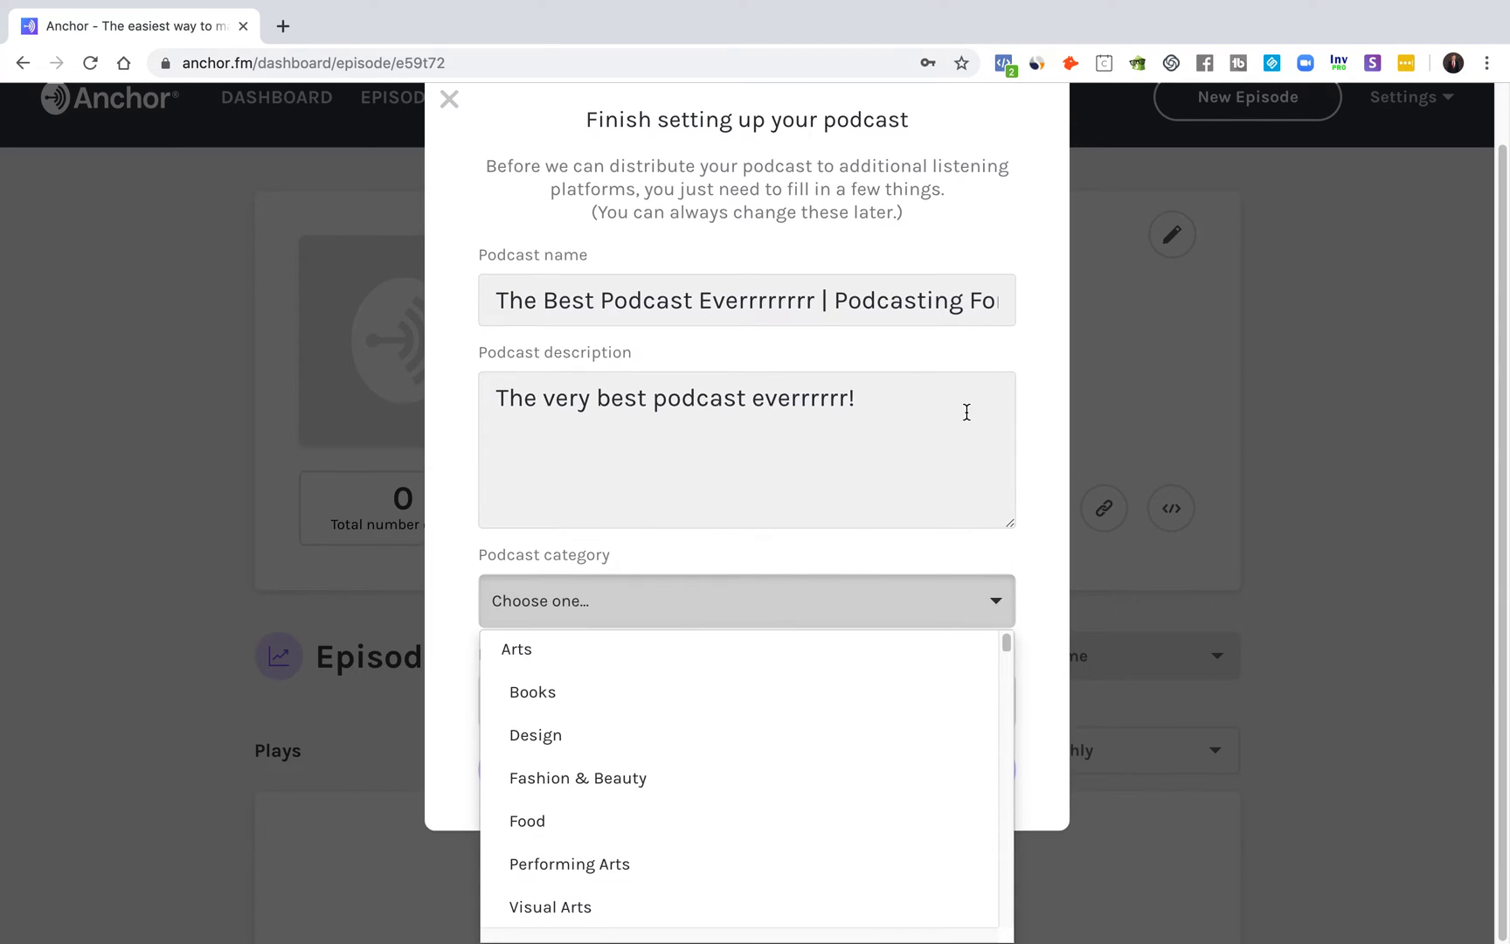
pyautogui.click(806, 535)
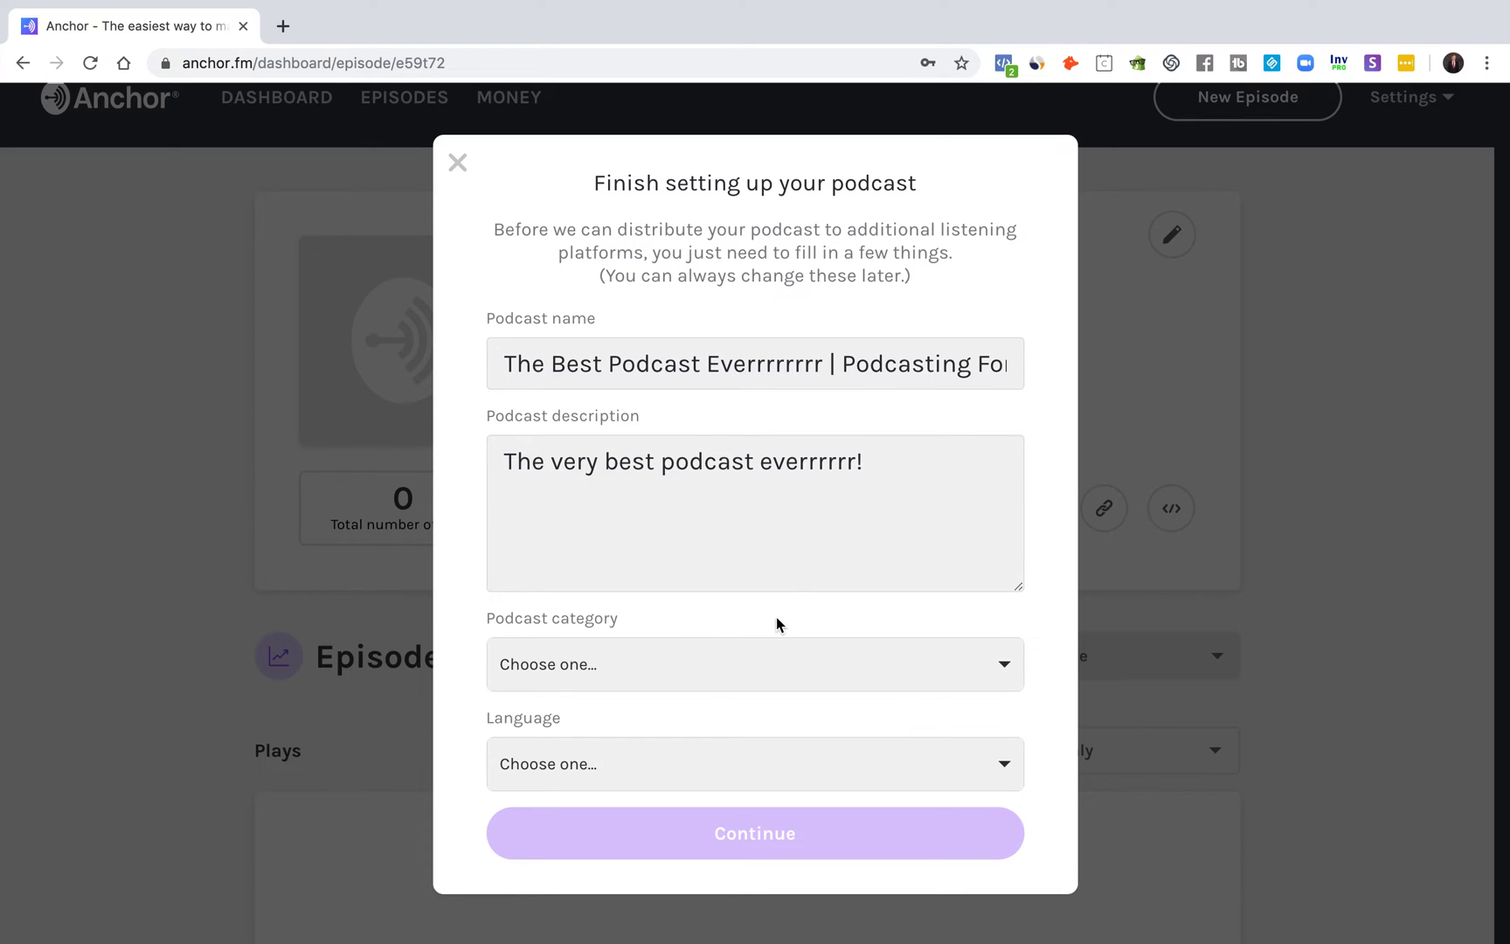
pyautogui.click(693, 682)
pyautogui.scroll(-2, 707, 787)
pyautogui.scroll(-5, 707, 786)
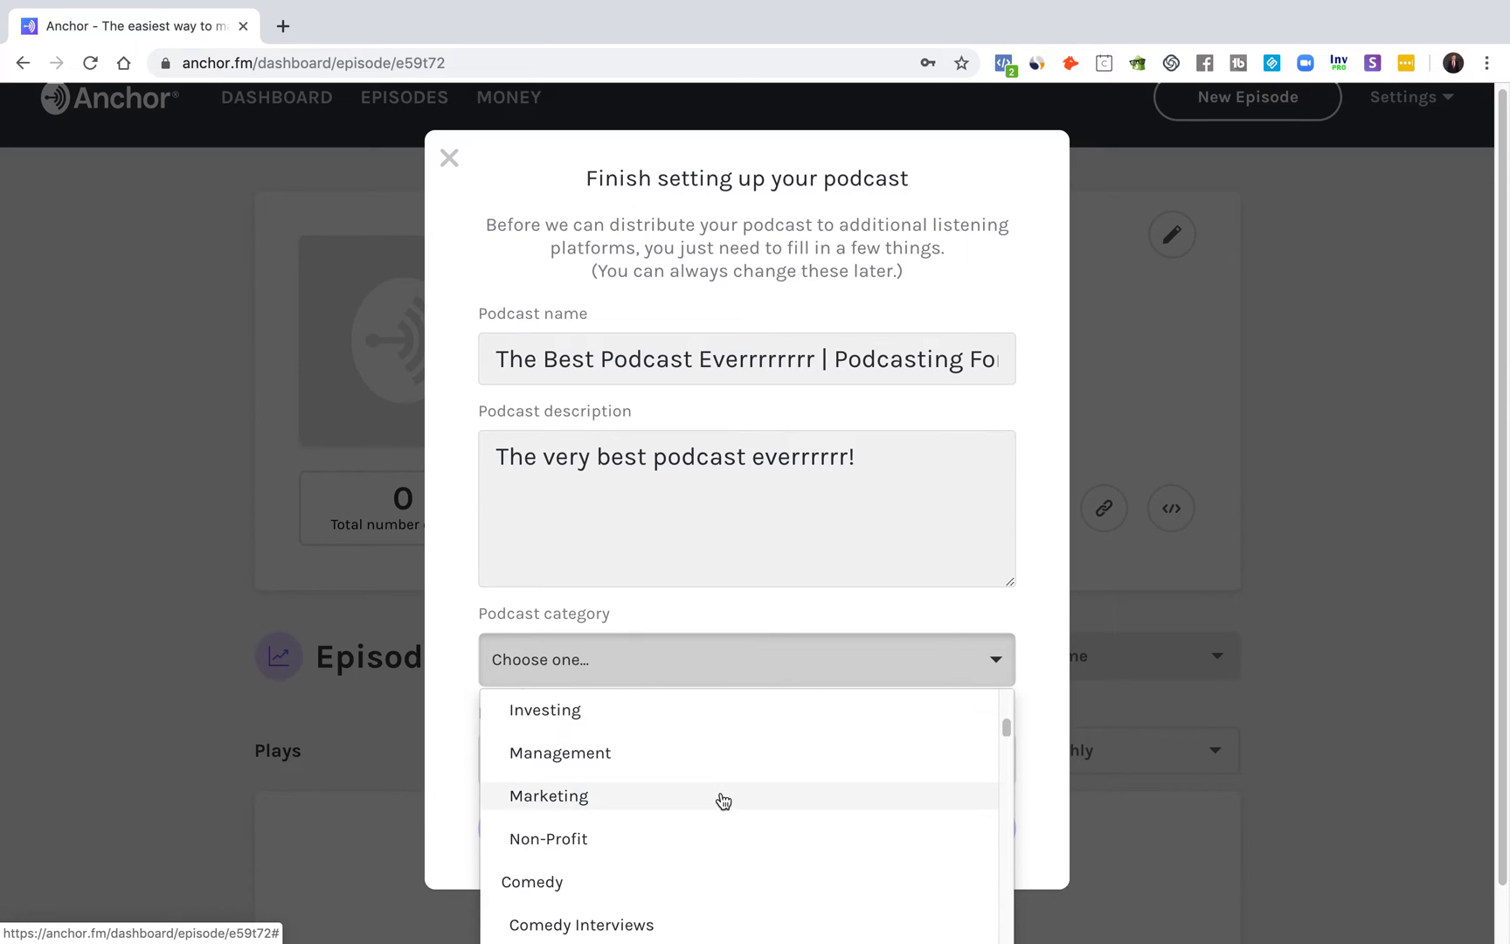
pyautogui.scroll(2, 728, 801)
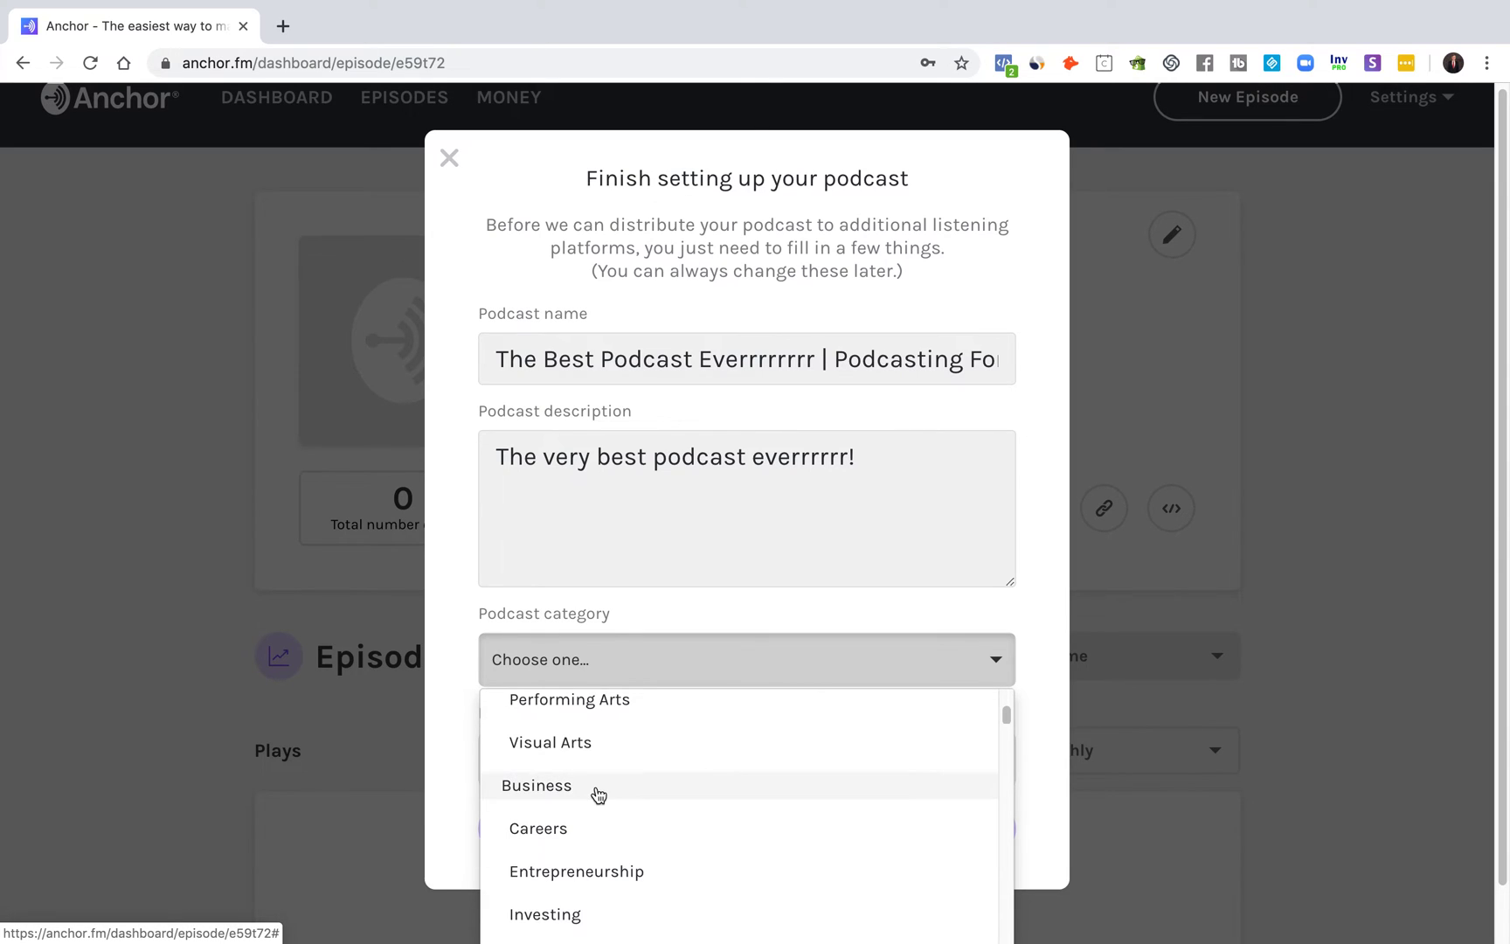
pyautogui.scroll(-1, 598, 795)
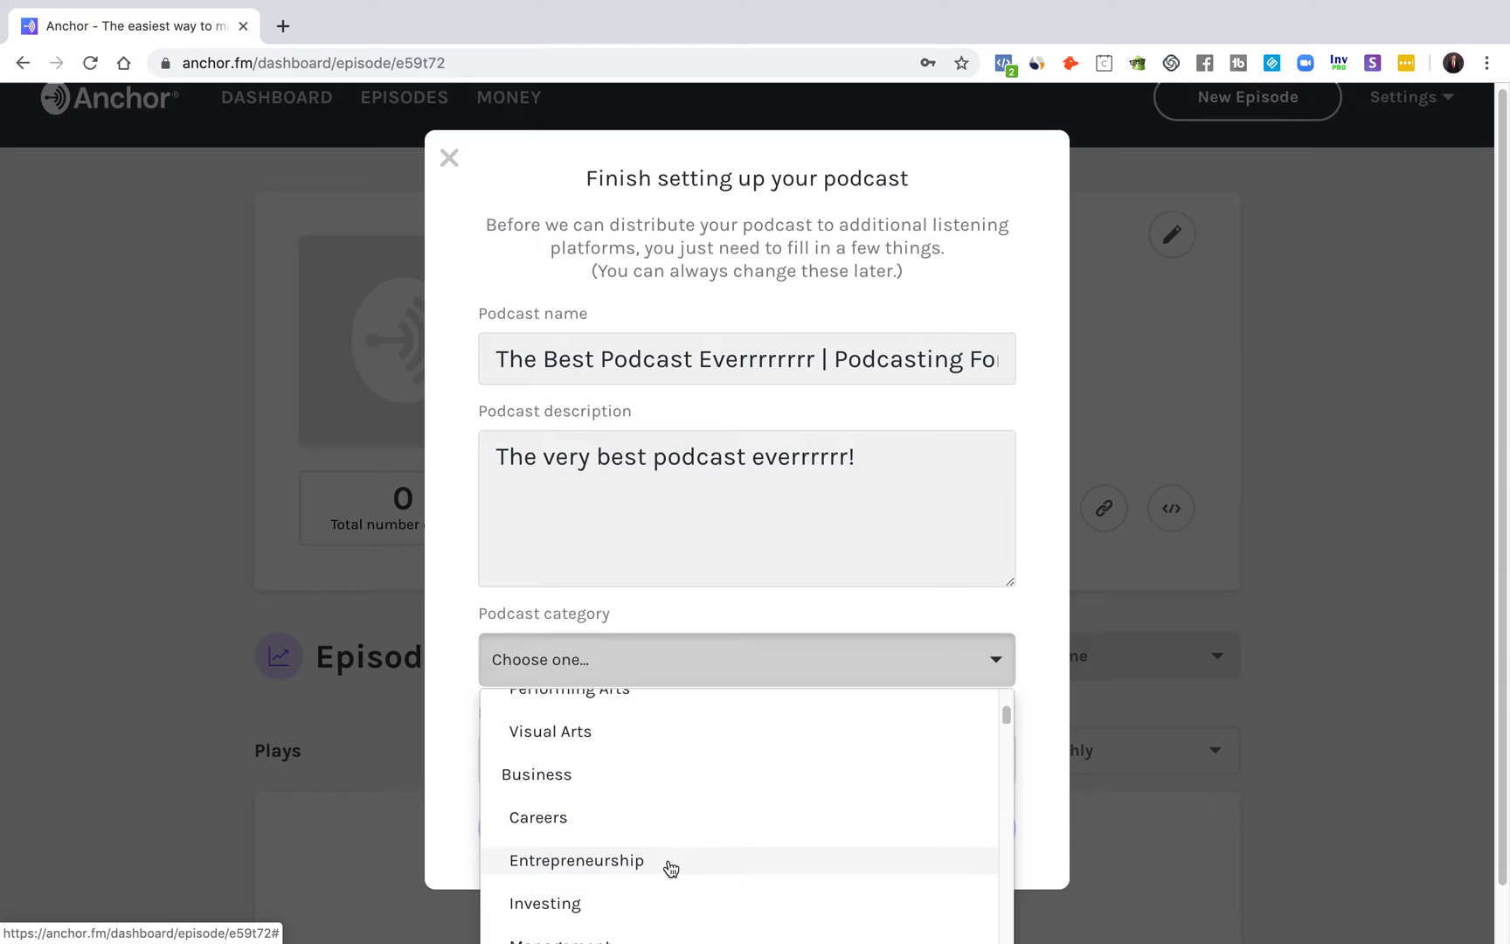
pyautogui.scroll(-1, 644, 847)
pyautogui.scroll(-1, 644, 847)
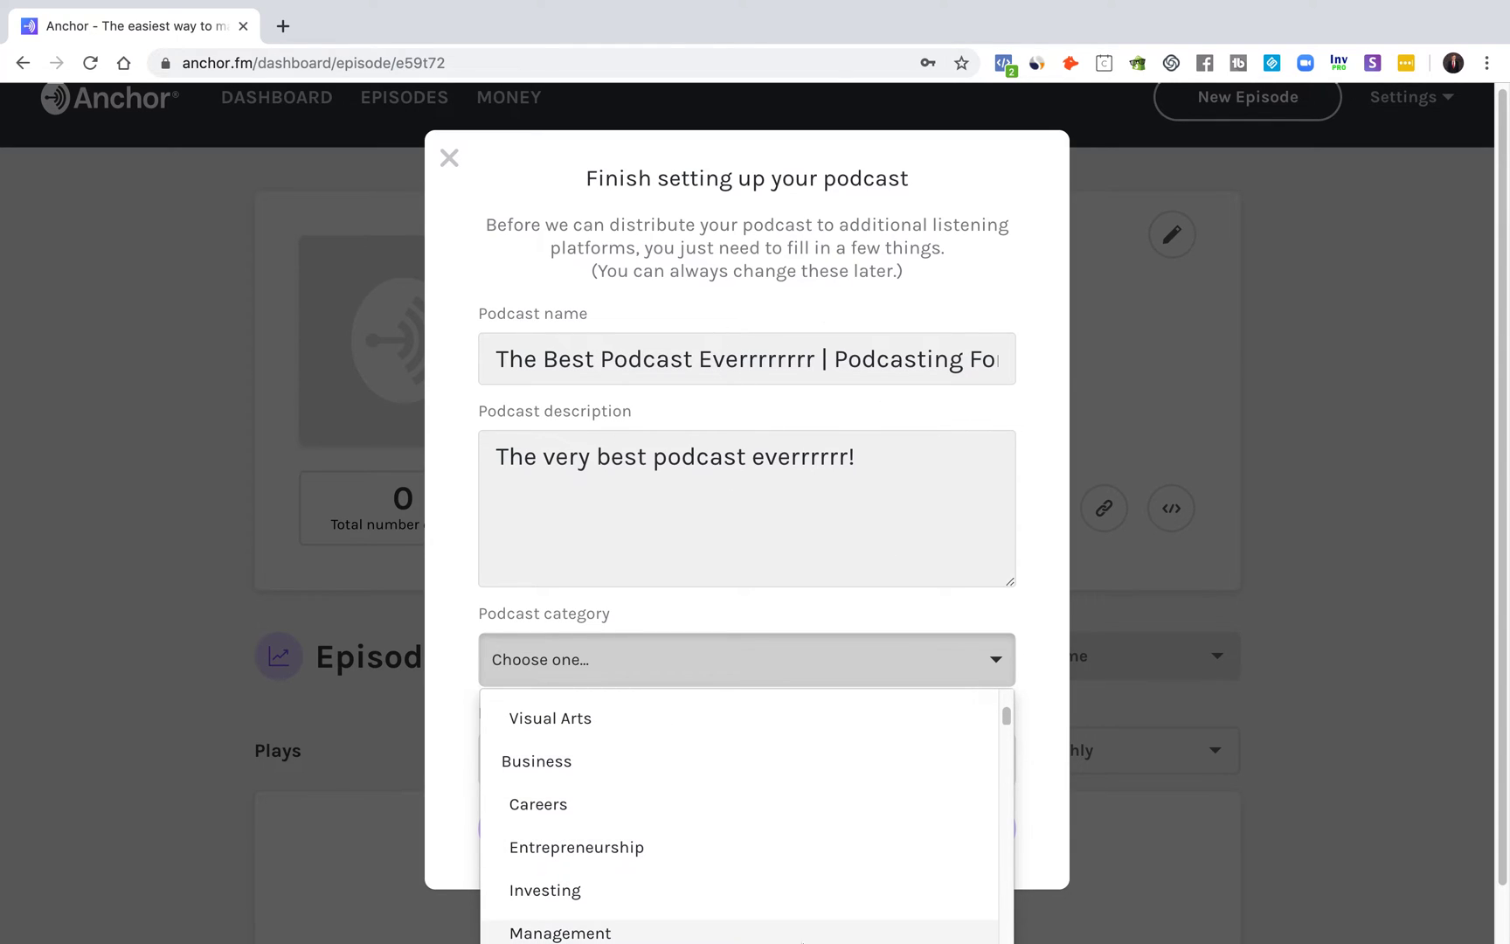
pyautogui.scroll(-2, 655, 846)
pyautogui.scroll(-1, 715, 762)
pyautogui.scroll(1, 707, 757)
pyautogui.scroll(1, 664, 761)
pyautogui.scroll(1, 568, 760)
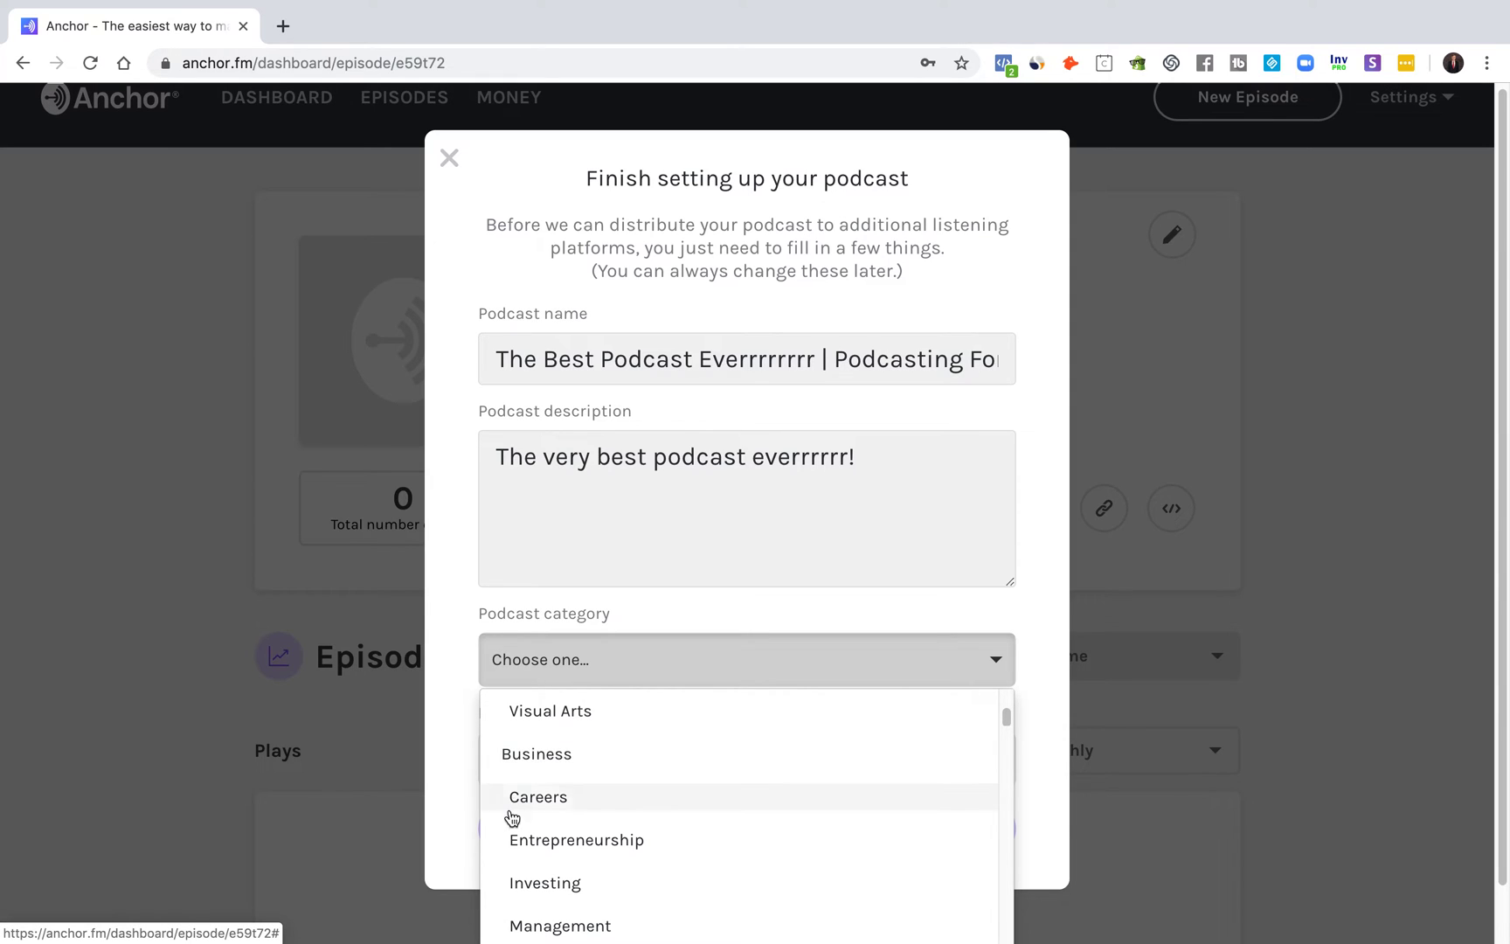
pyautogui.scroll(-1, 633, 842)
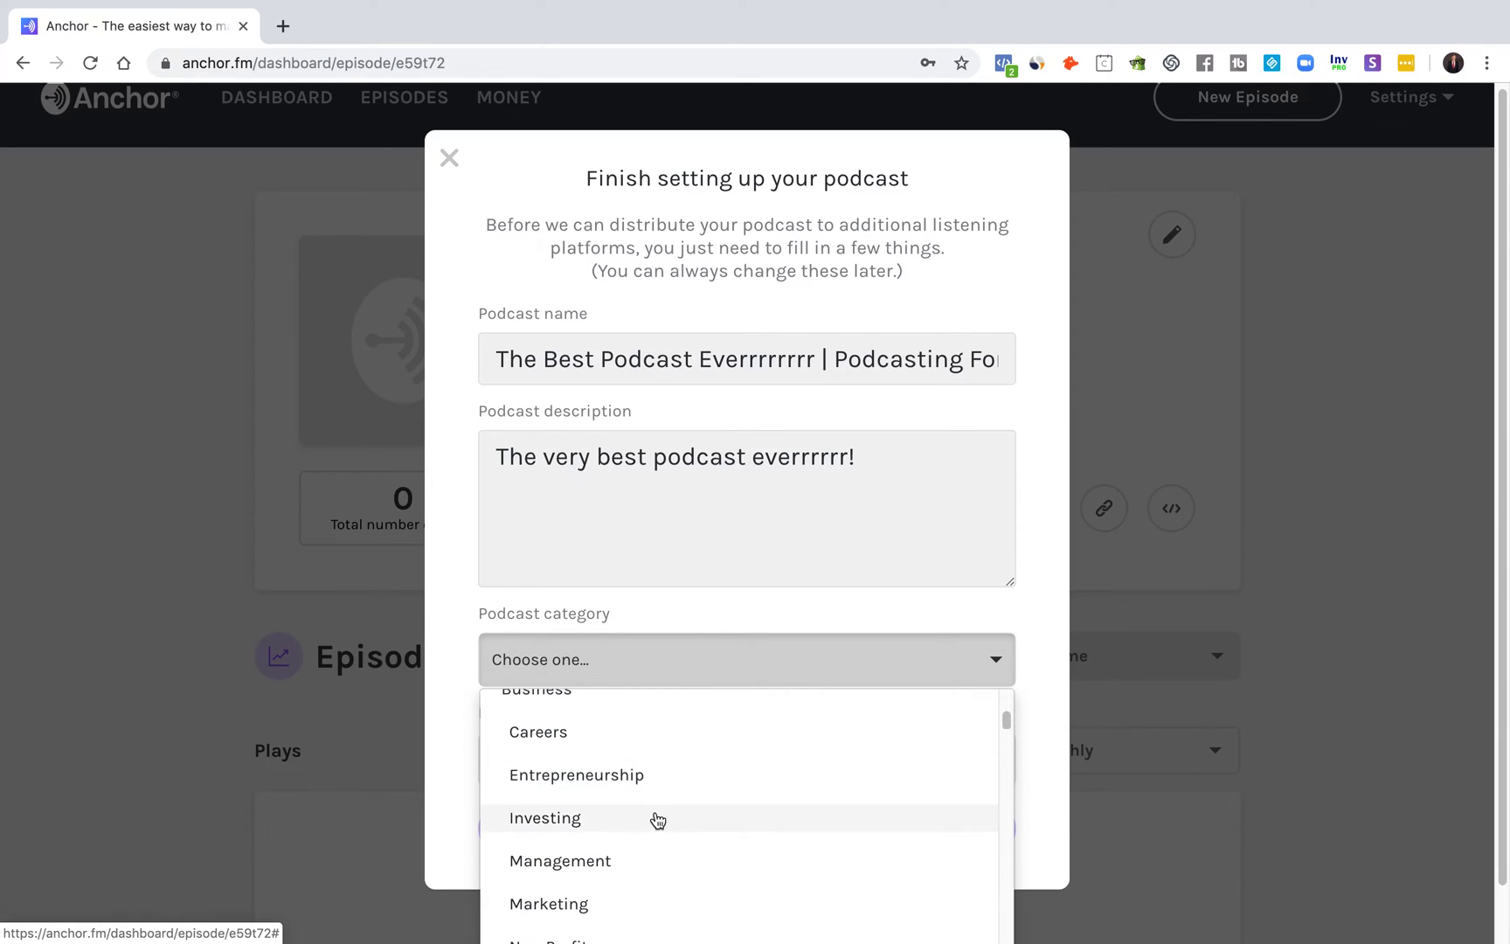
pyautogui.scroll(-2, 661, 814)
pyautogui.scroll(-2, 655, 821)
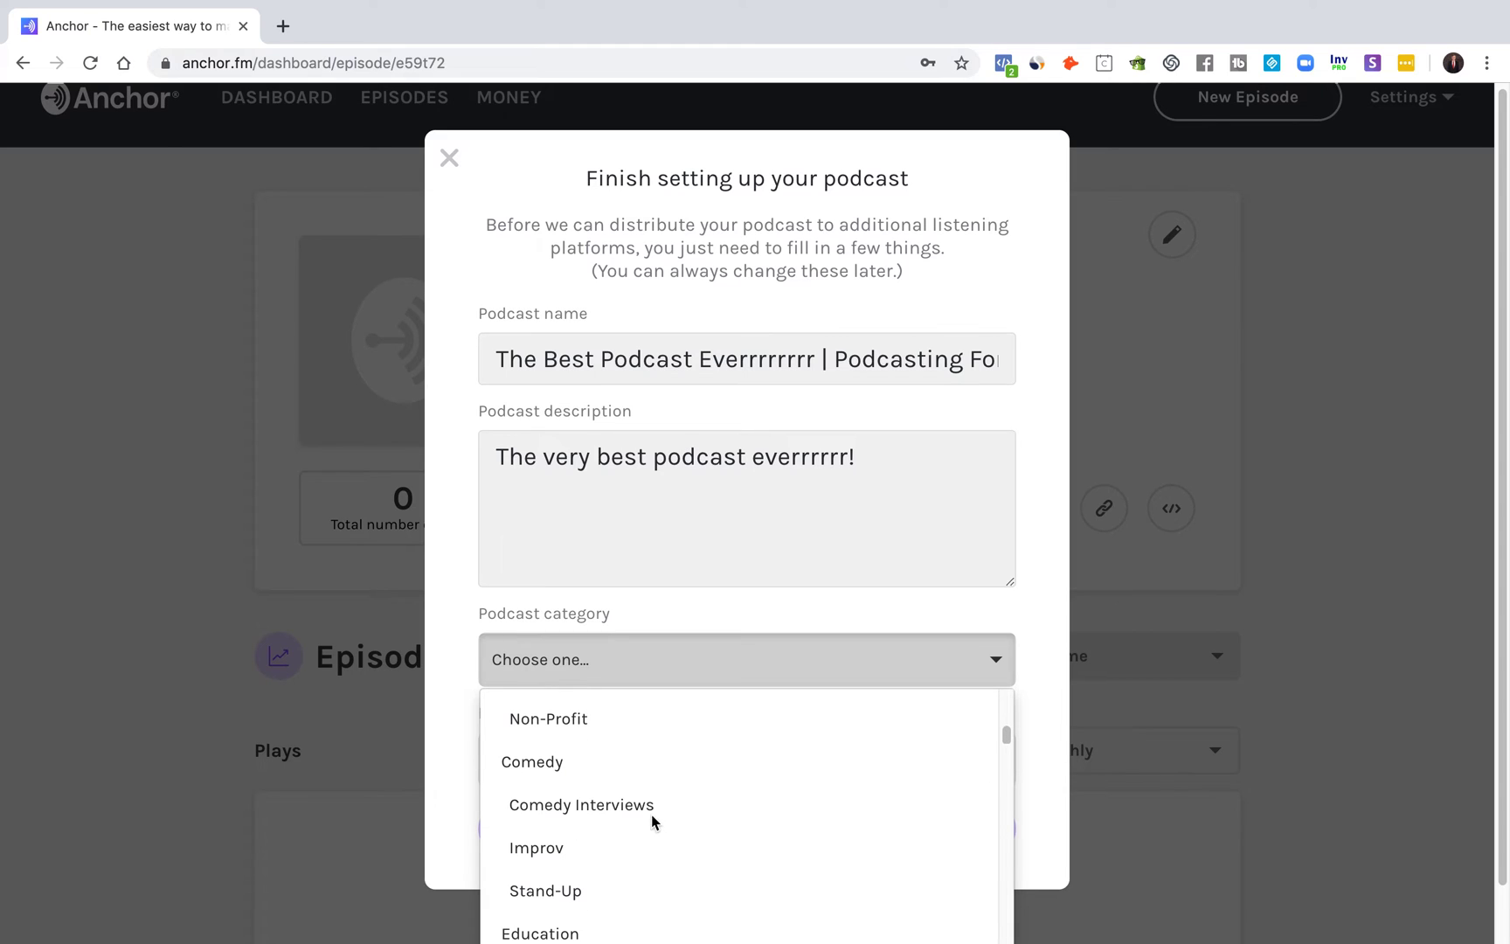
pyautogui.scroll(-2, 668, 812)
pyautogui.scroll(-2, 655, 809)
pyautogui.scroll(3, 610, 788)
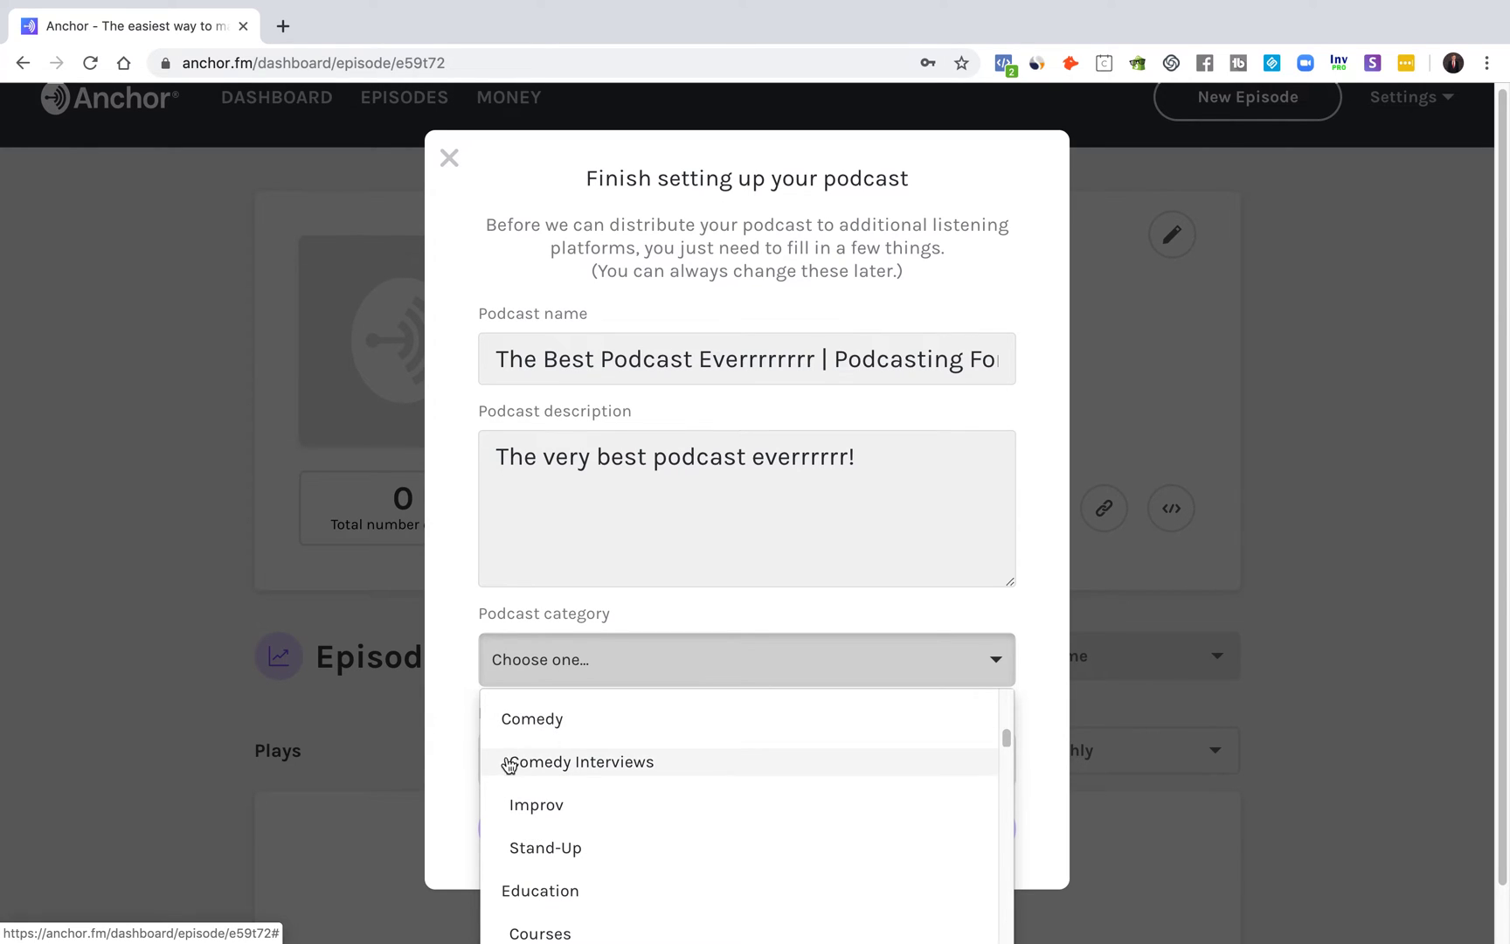
pyautogui.scroll(-2, 594, 777)
pyautogui.scroll(-5, 611, 821)
pyautogui.scroll(-2, 581, 810)
pyautogui.click(573, 784)
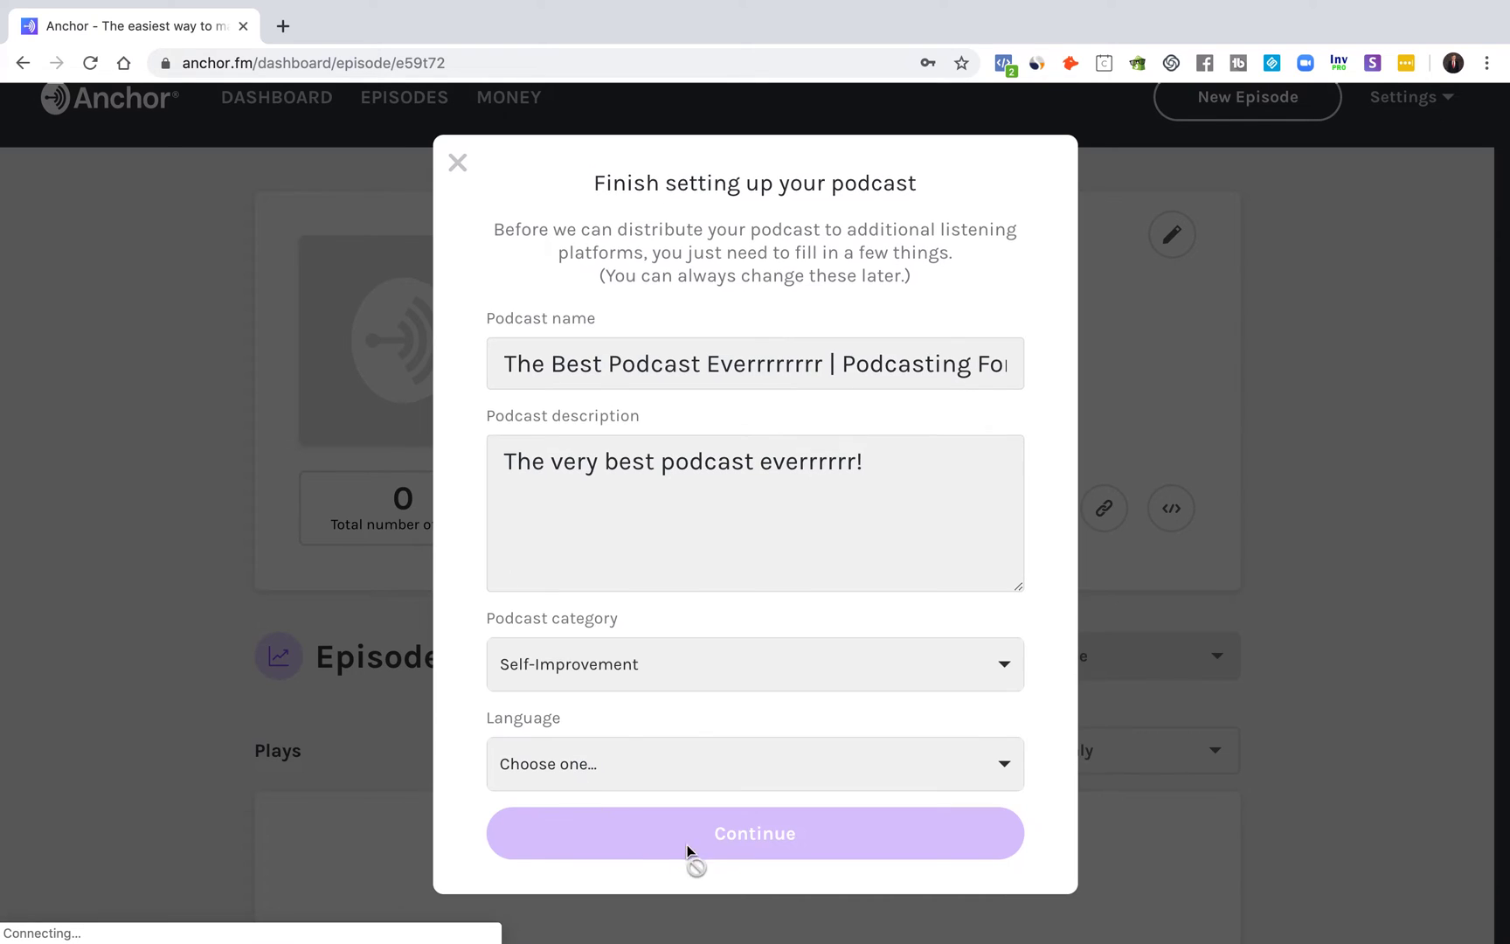
# Step: Set the podcast language to English and submit the podcast details
pyautogui.click(687, 789)
pyautogui.scroll(-1, 629, 838)
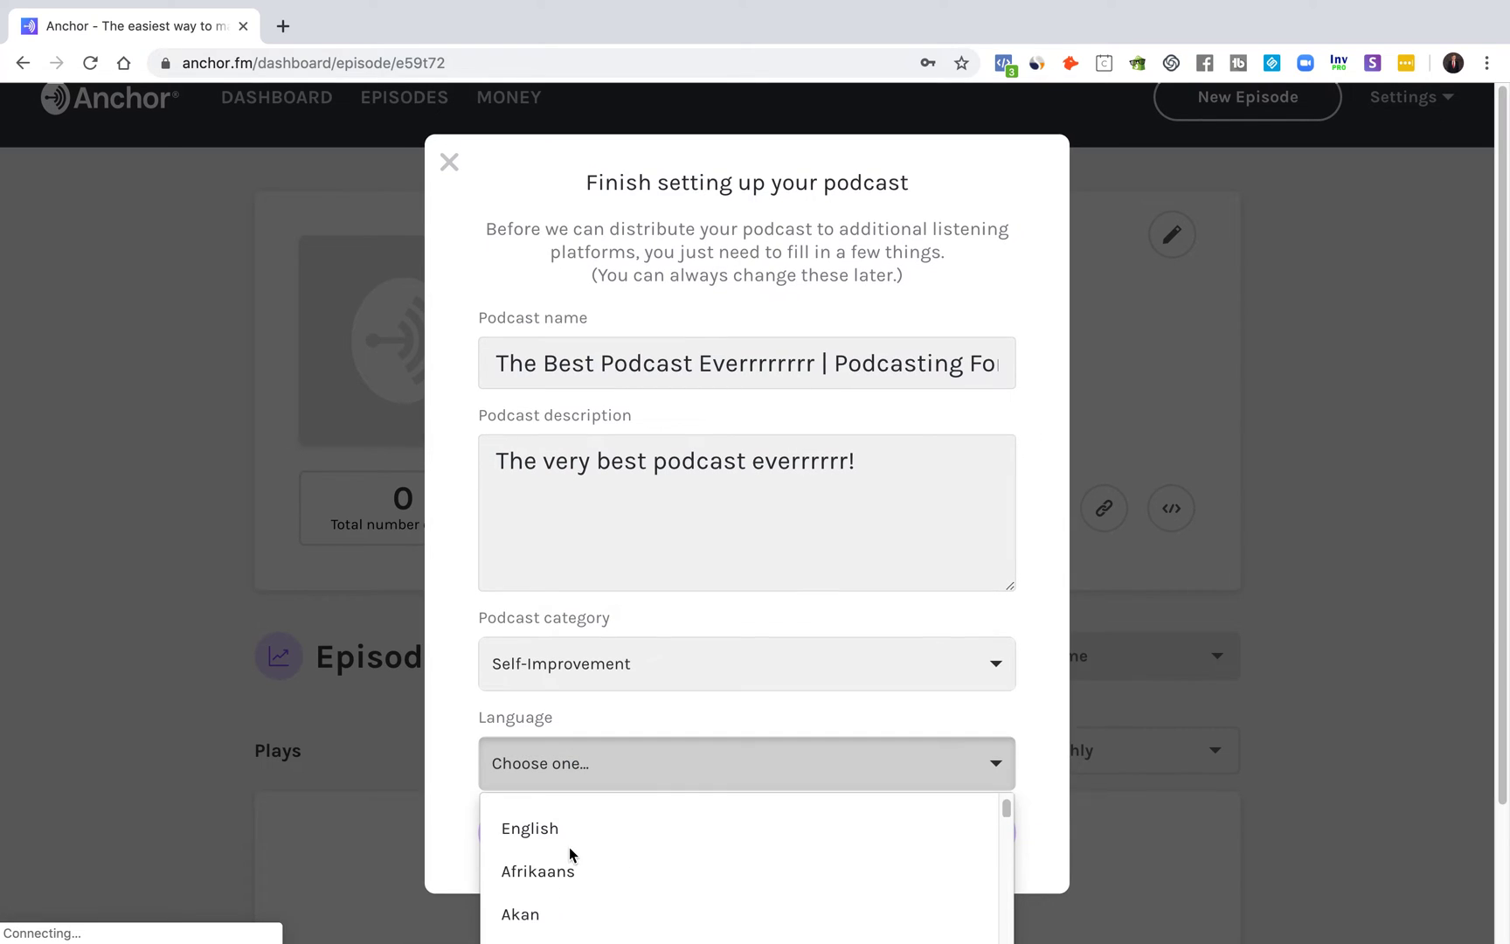
pyautogui.click(550, 841)
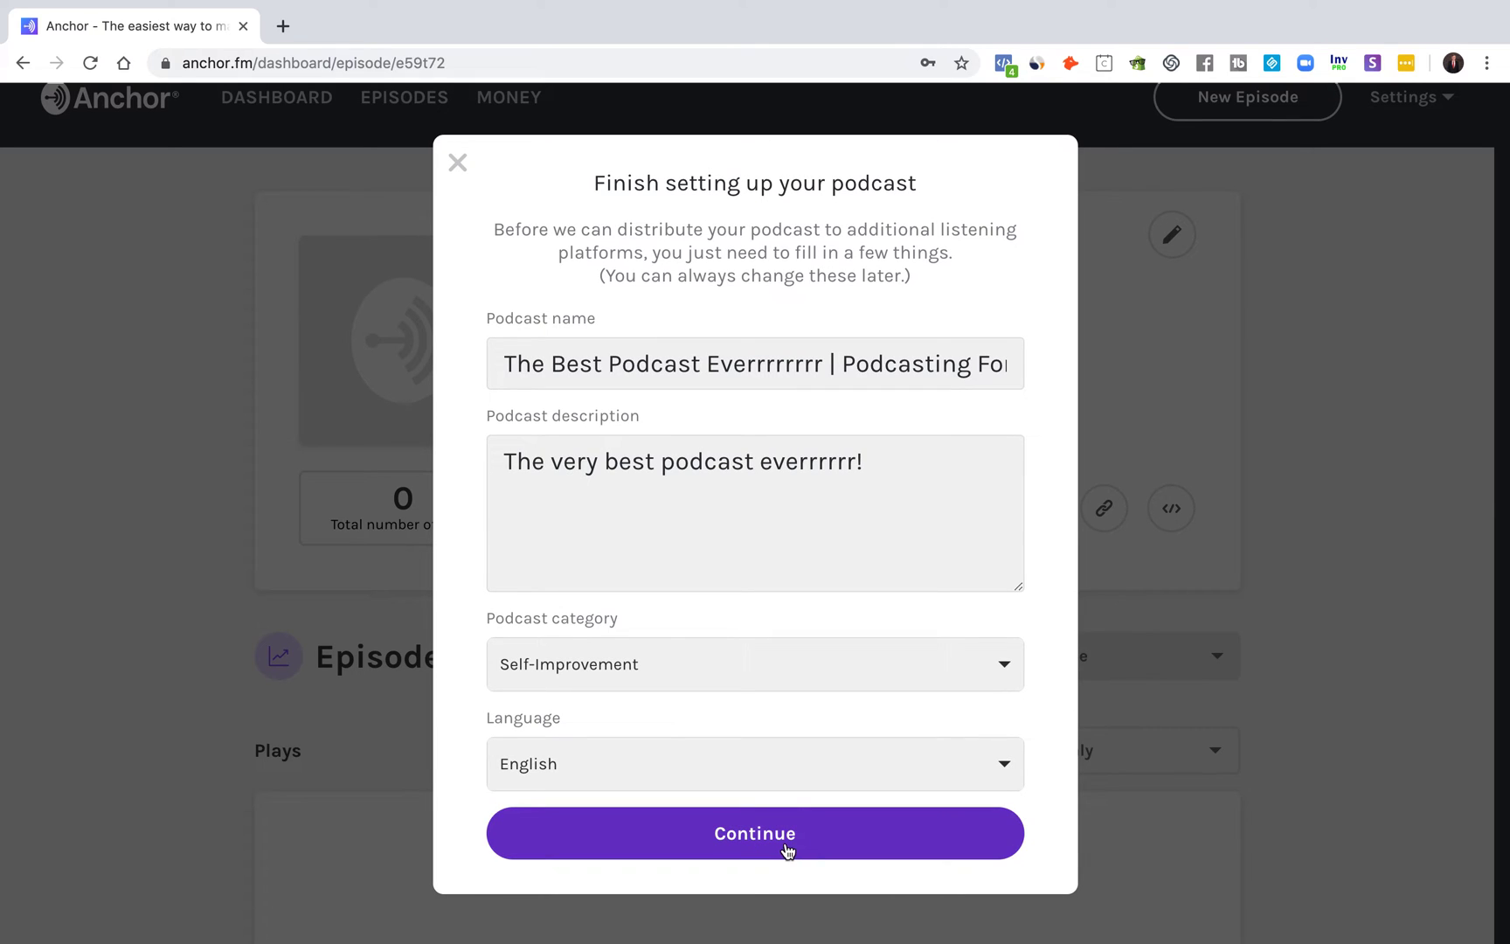
pyautogui.click(786, 848)
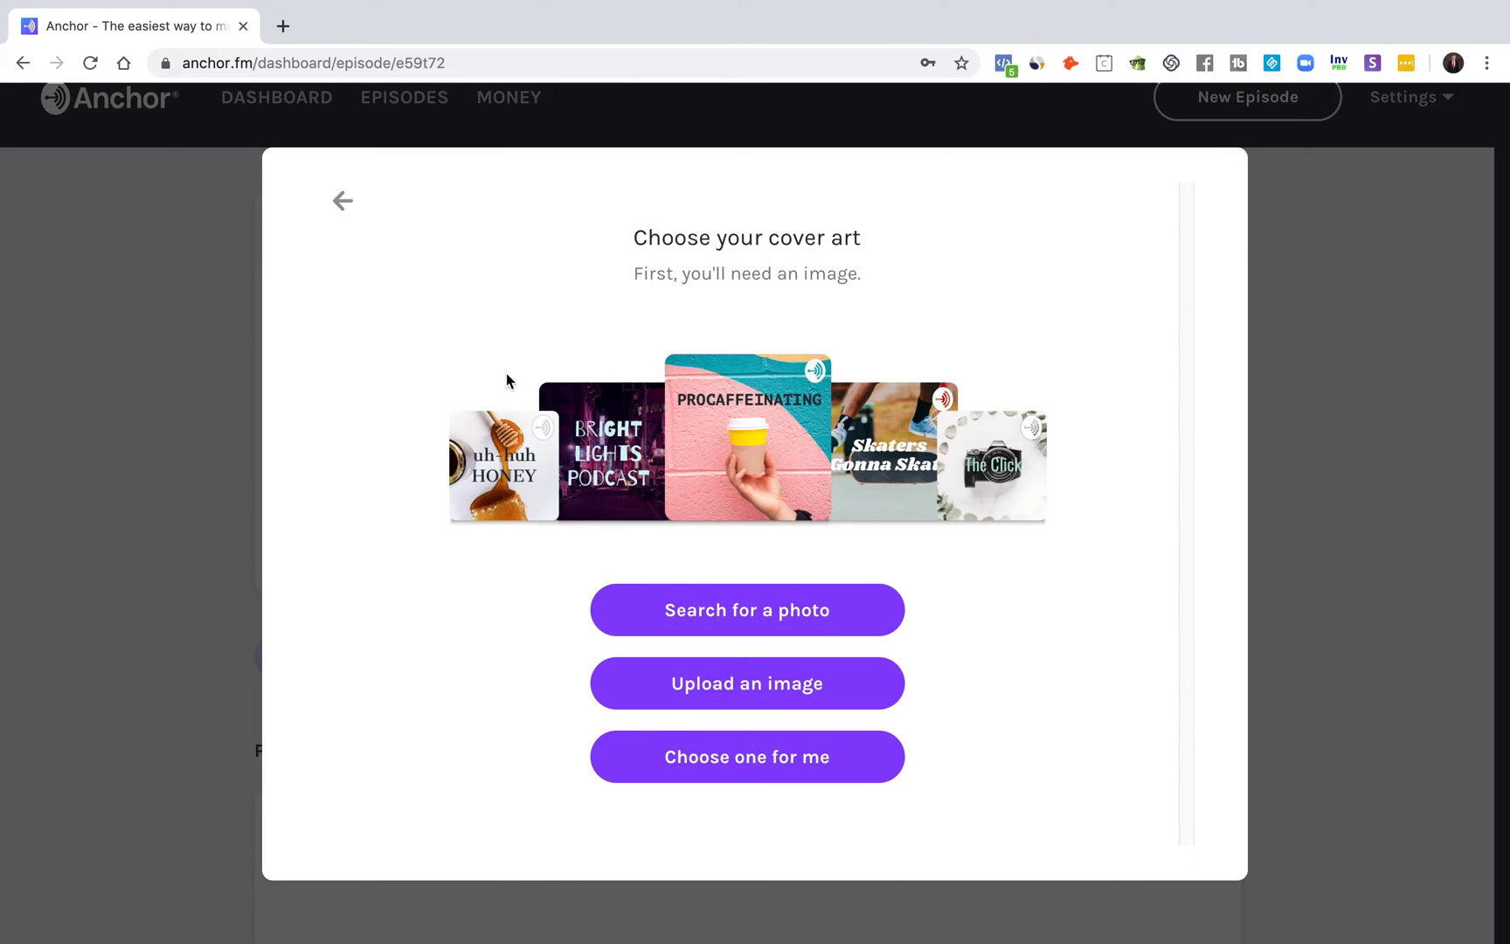
# Step: Use an auto-chosen cover photo, zoom its crop about a quarter, and confirm it
pyautogui.click(813, 756)
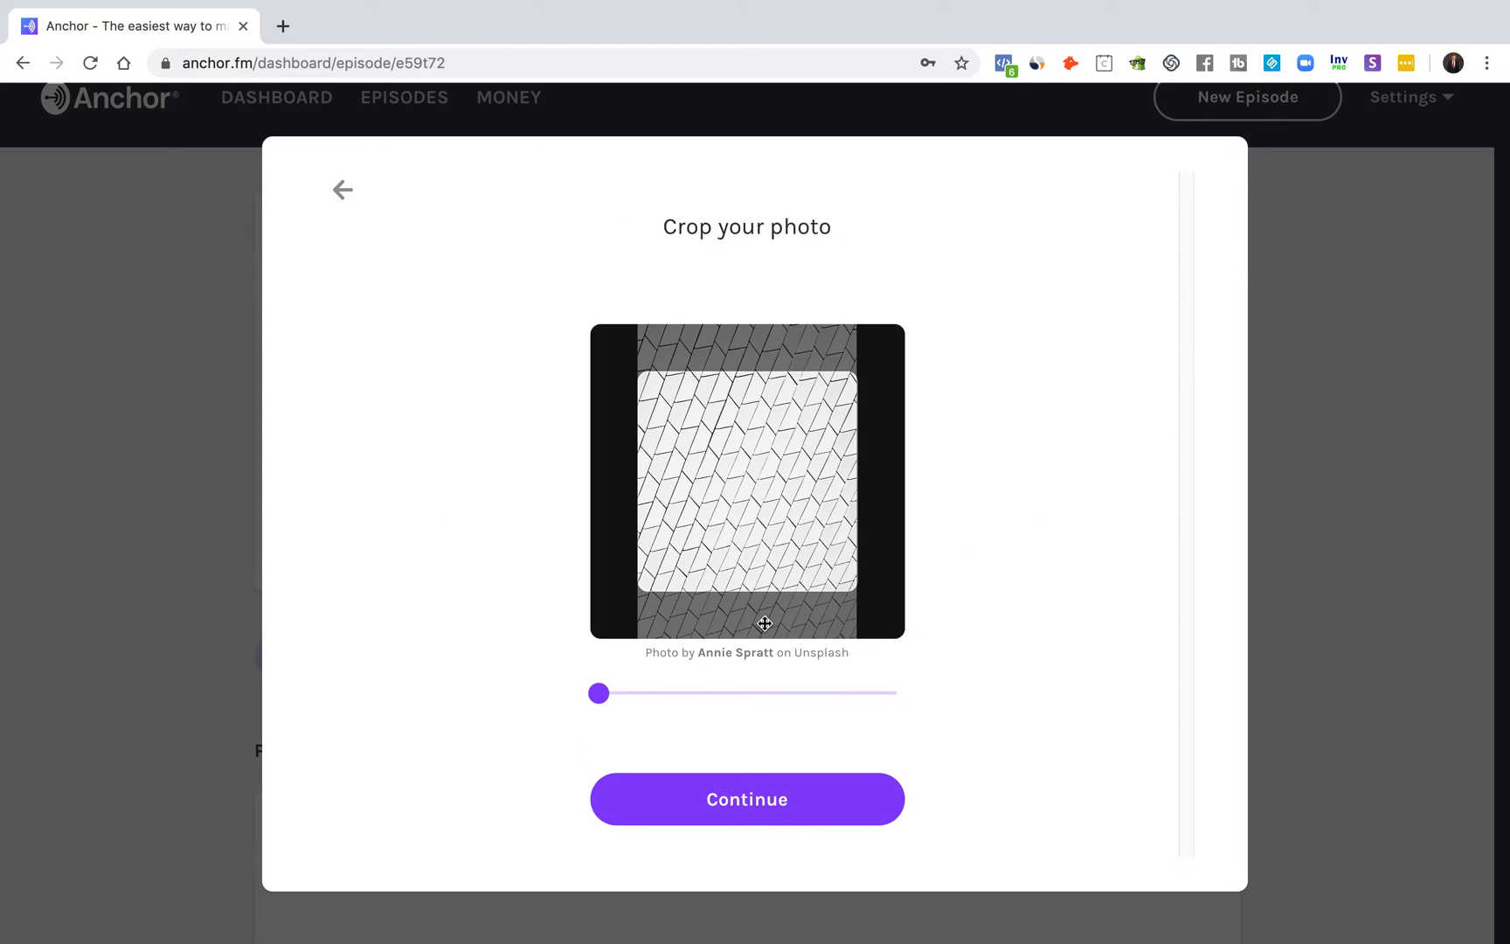
pyautogui.moveTo(598, 693); pyautogui.dragTo(681, 693)
pyautogui.click(798, 810)
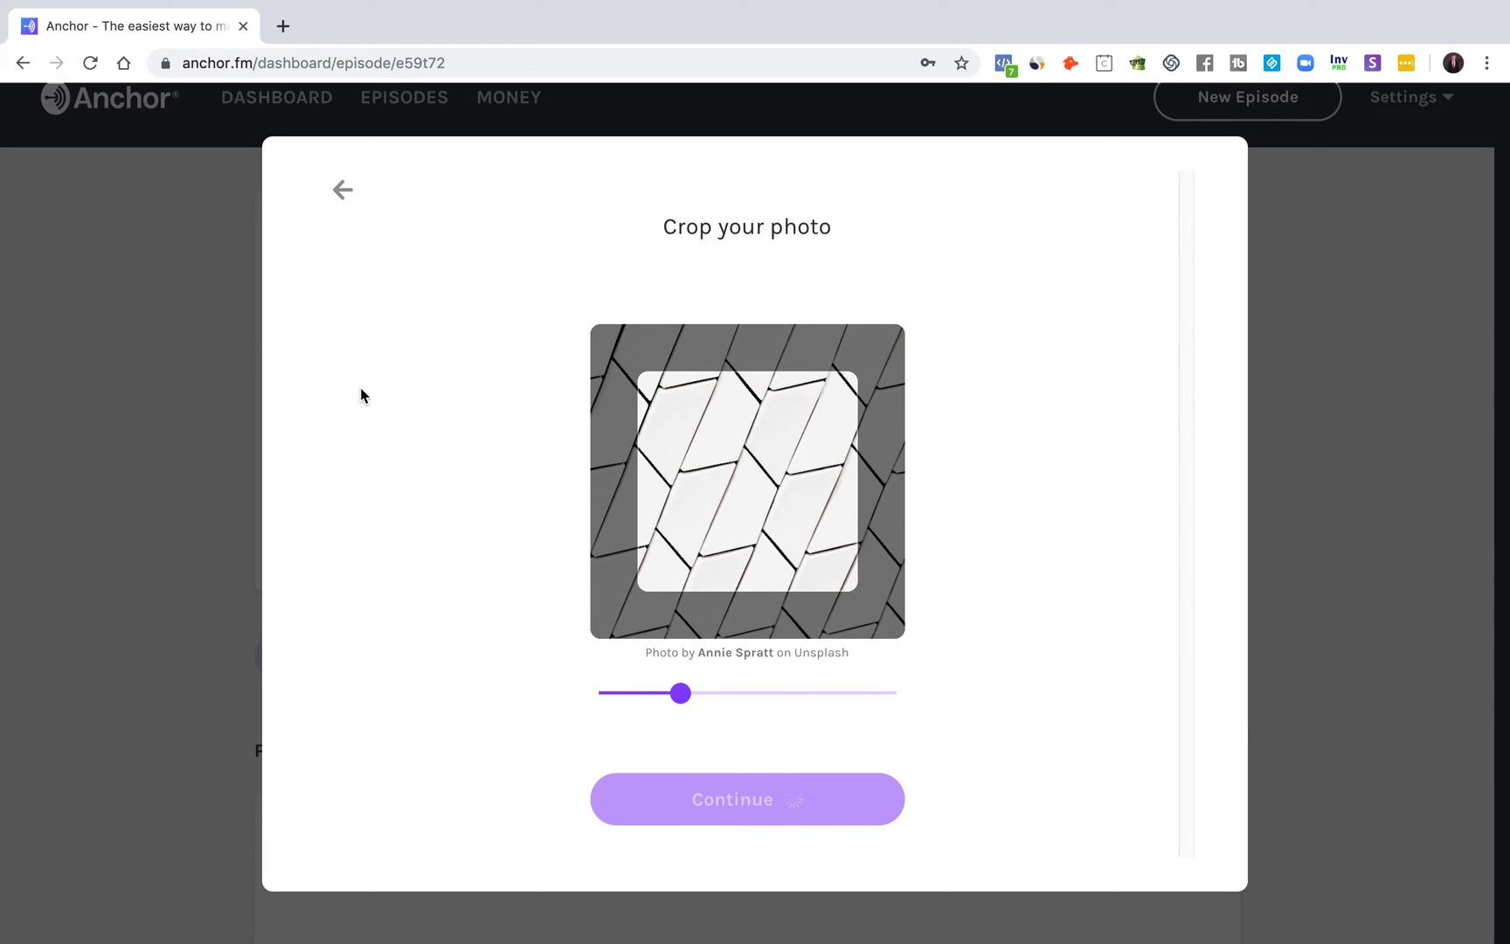
pyautogui.scroll(-1, 441, 475)
# Step: Clear the accidental text selection on the cover art page
pyautogui.scroll(1, 739, 239)
pyautogui.doubleClick(712, 168)
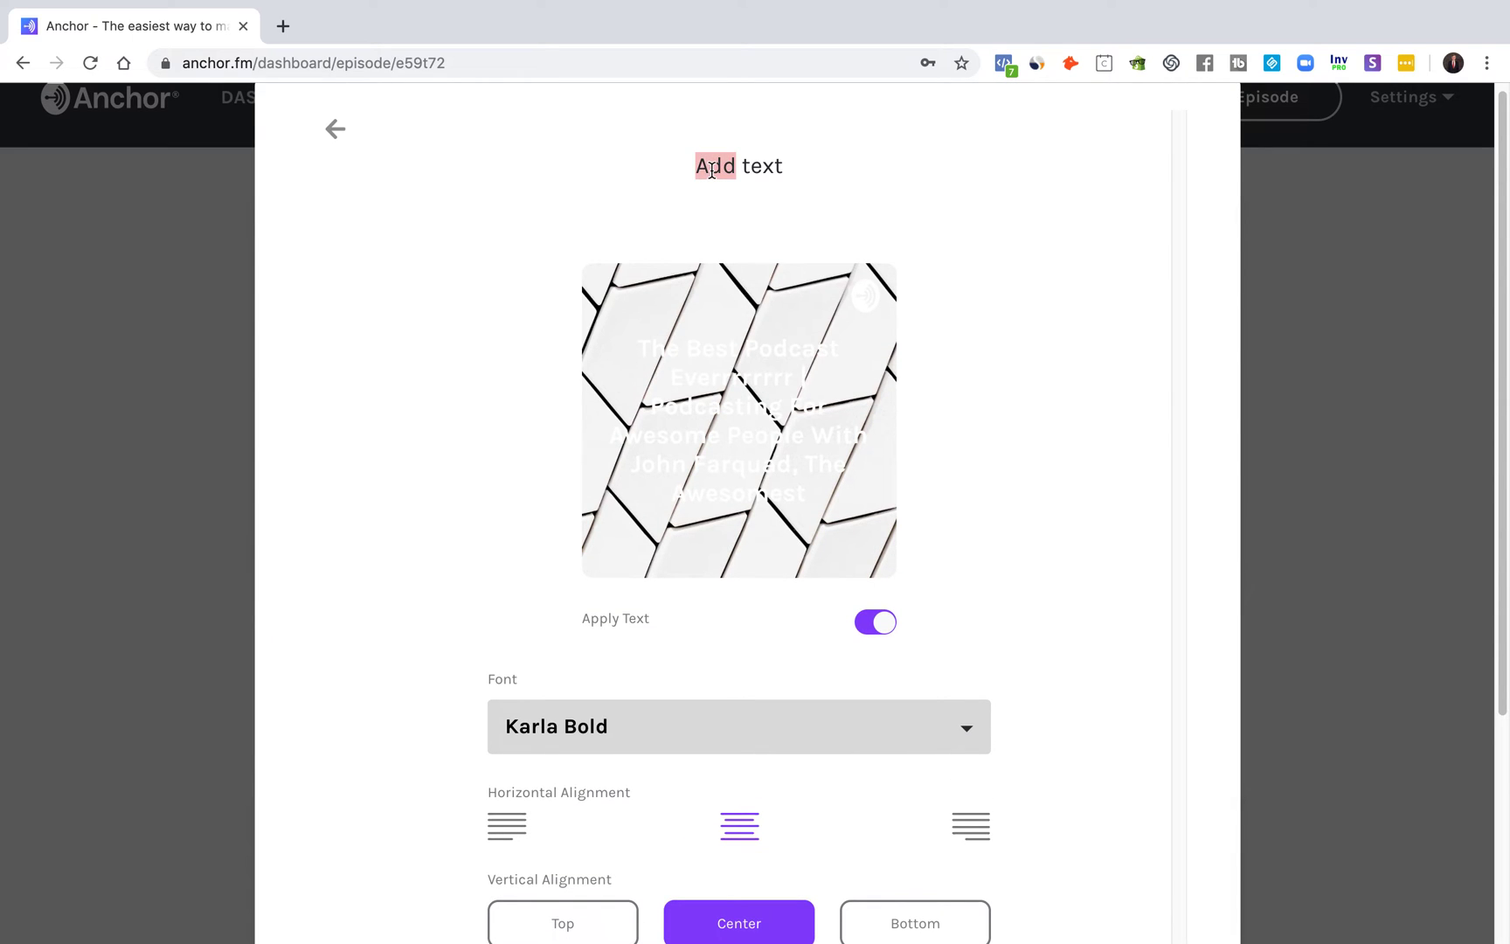
pyautogui.press('super+a')
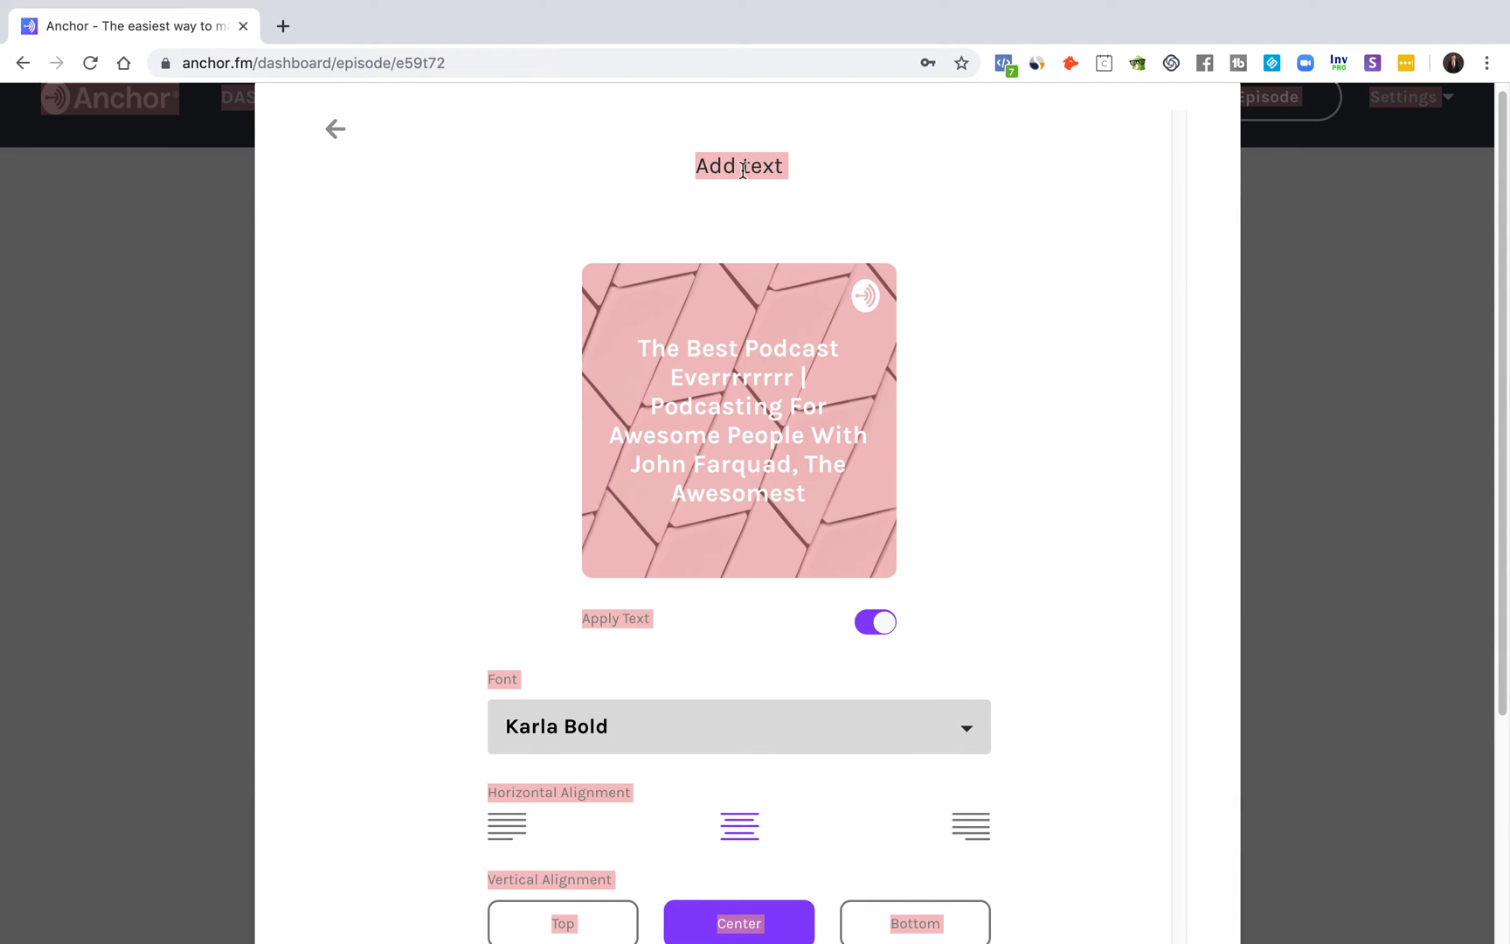
pyautogui.tripleClick(743, 170)
pyautogui.click(743, 171)
pyautogui.scroll(-2, 1005, 389)
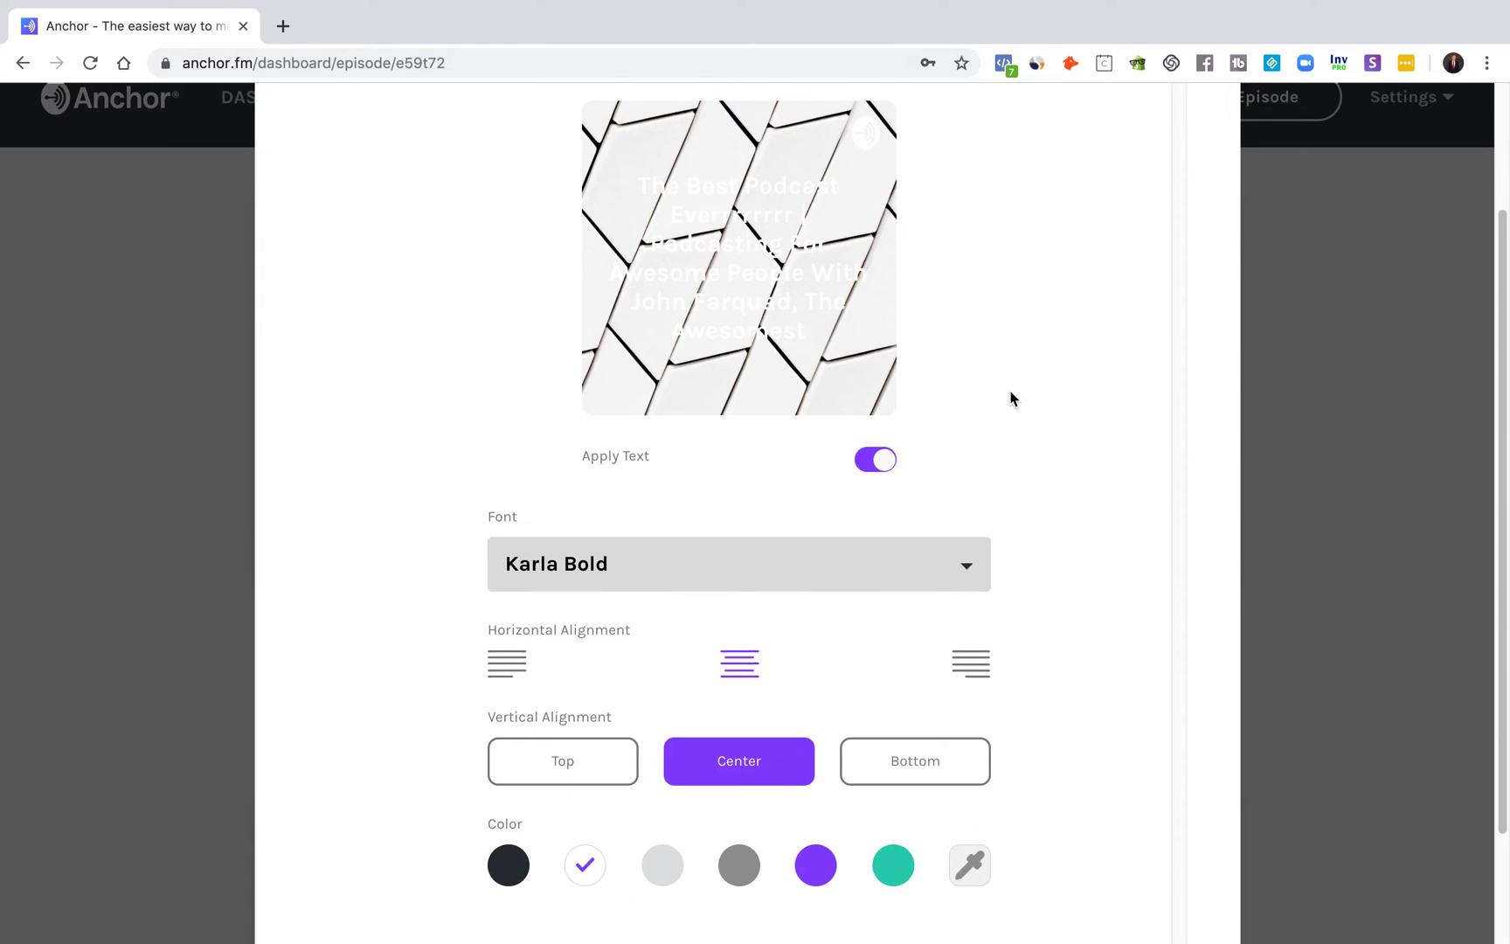
pyautogui.scroll(1, 612, 498)
pyautogui.scroll(1, 743, 397)
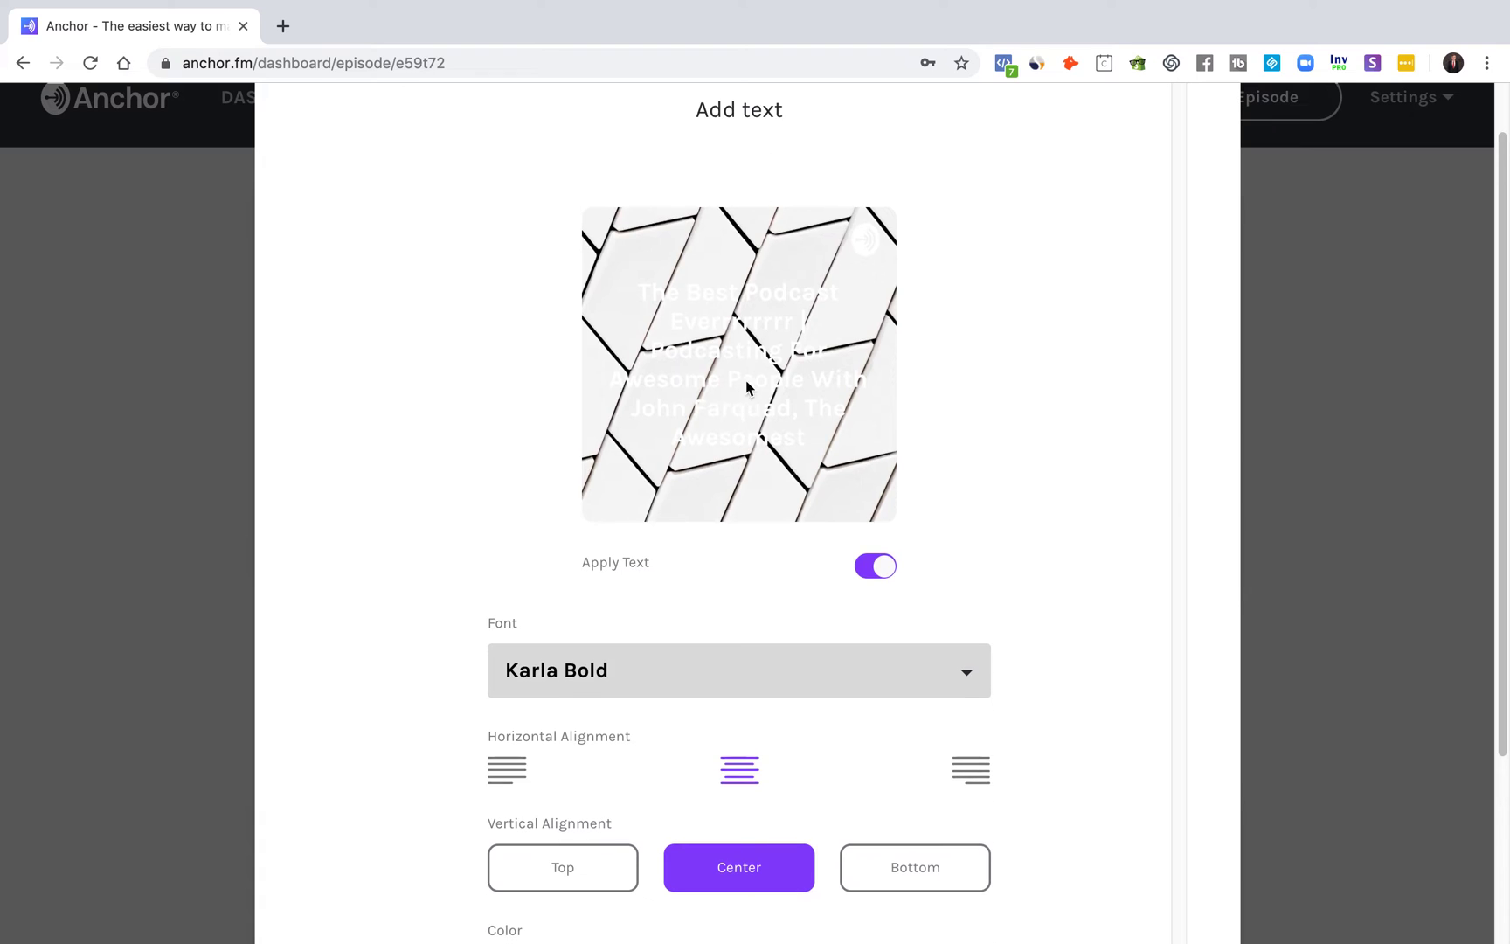
pyautogui.scroll(1, 869, 384)
pyautogui.scroll(1, 856, 326)
pyautogui.scroll(-1, 818, 631)
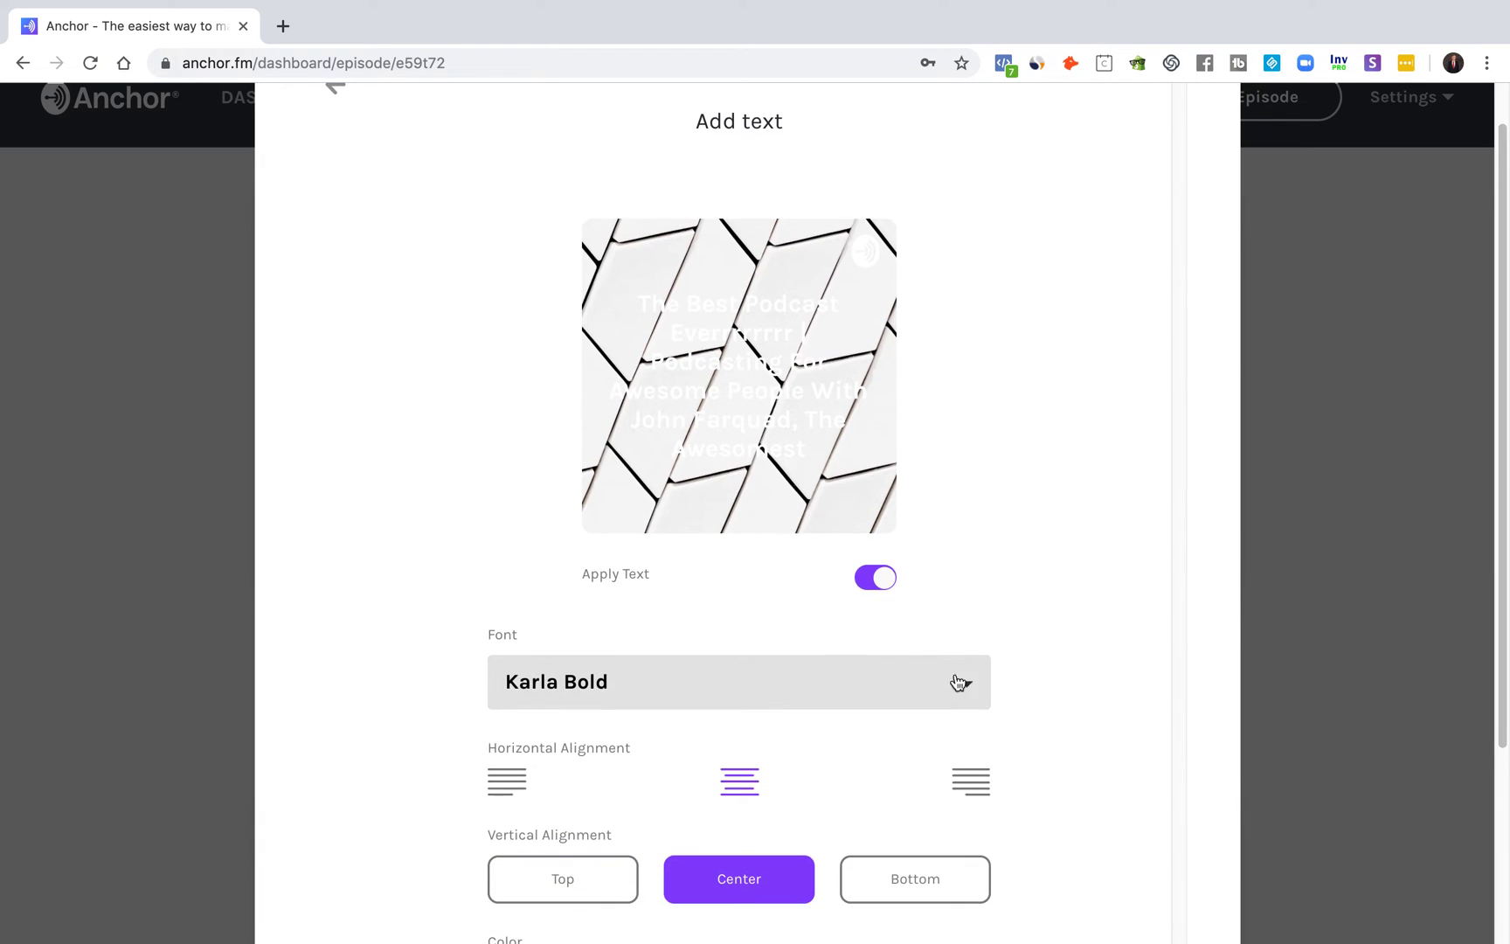
pyautogui.scroll(-4, 556, 673)
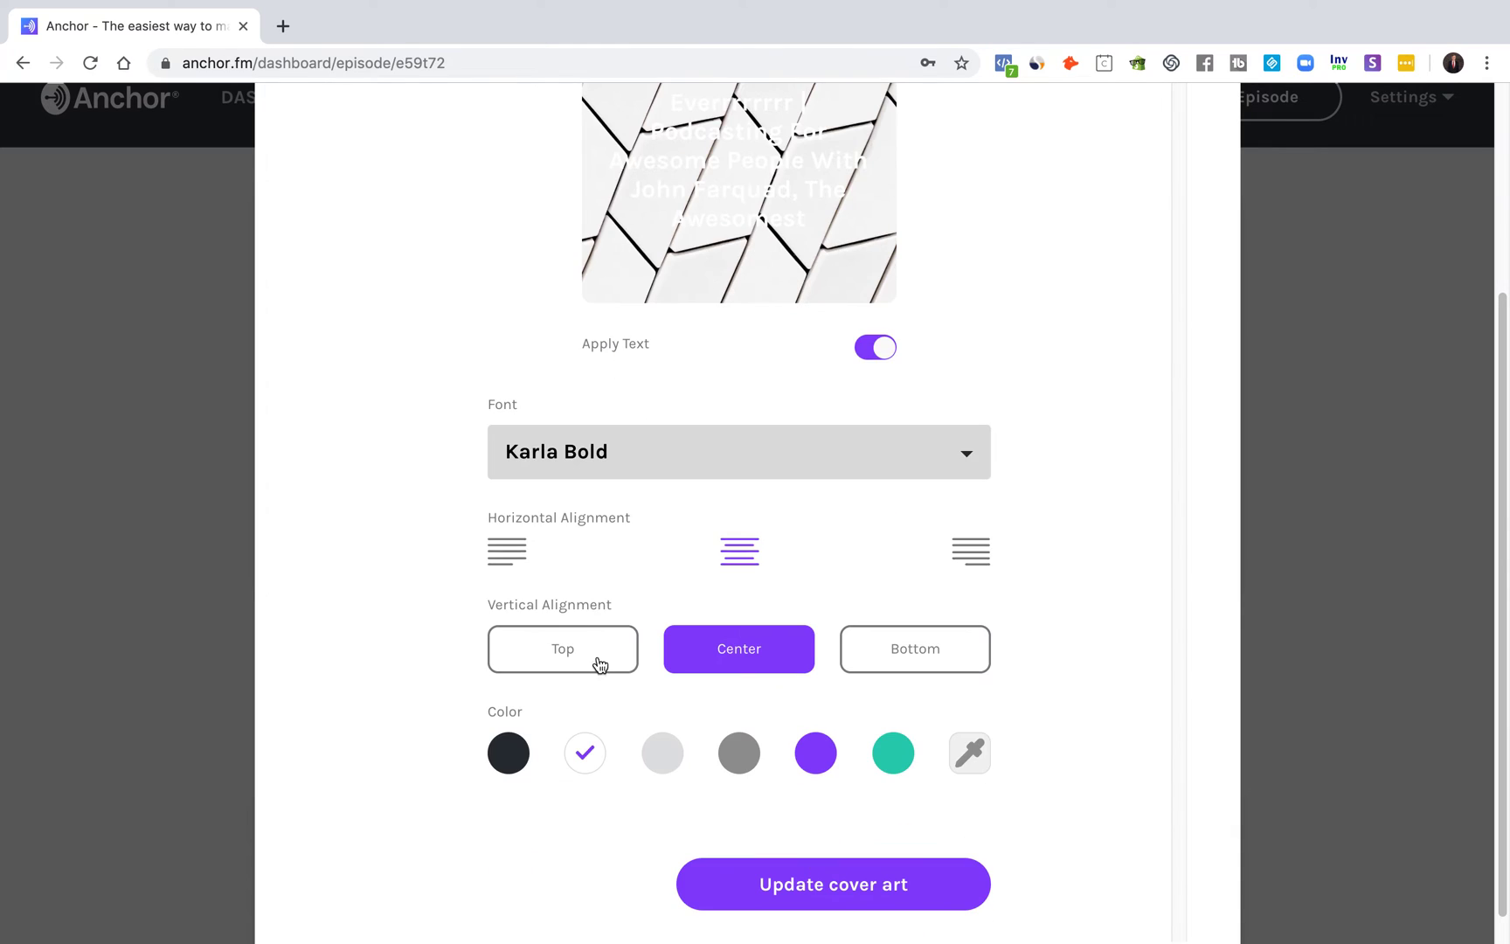
# Step: Try black, teal and grey for the cover title, settling on purple
pyautogui.click(508, 753)
pyautogui.scroll(1, 725, 622)
pyautogui.click(893, 805)
pyautogui.scroll(1, 1092, 751)
pyautogui.click(738, 852)
pyautogui.click(815, 852)
# Step: Move the cover title to Bottom, then back to Center alignment
pyautogui.scroll(1, 1105, 751)
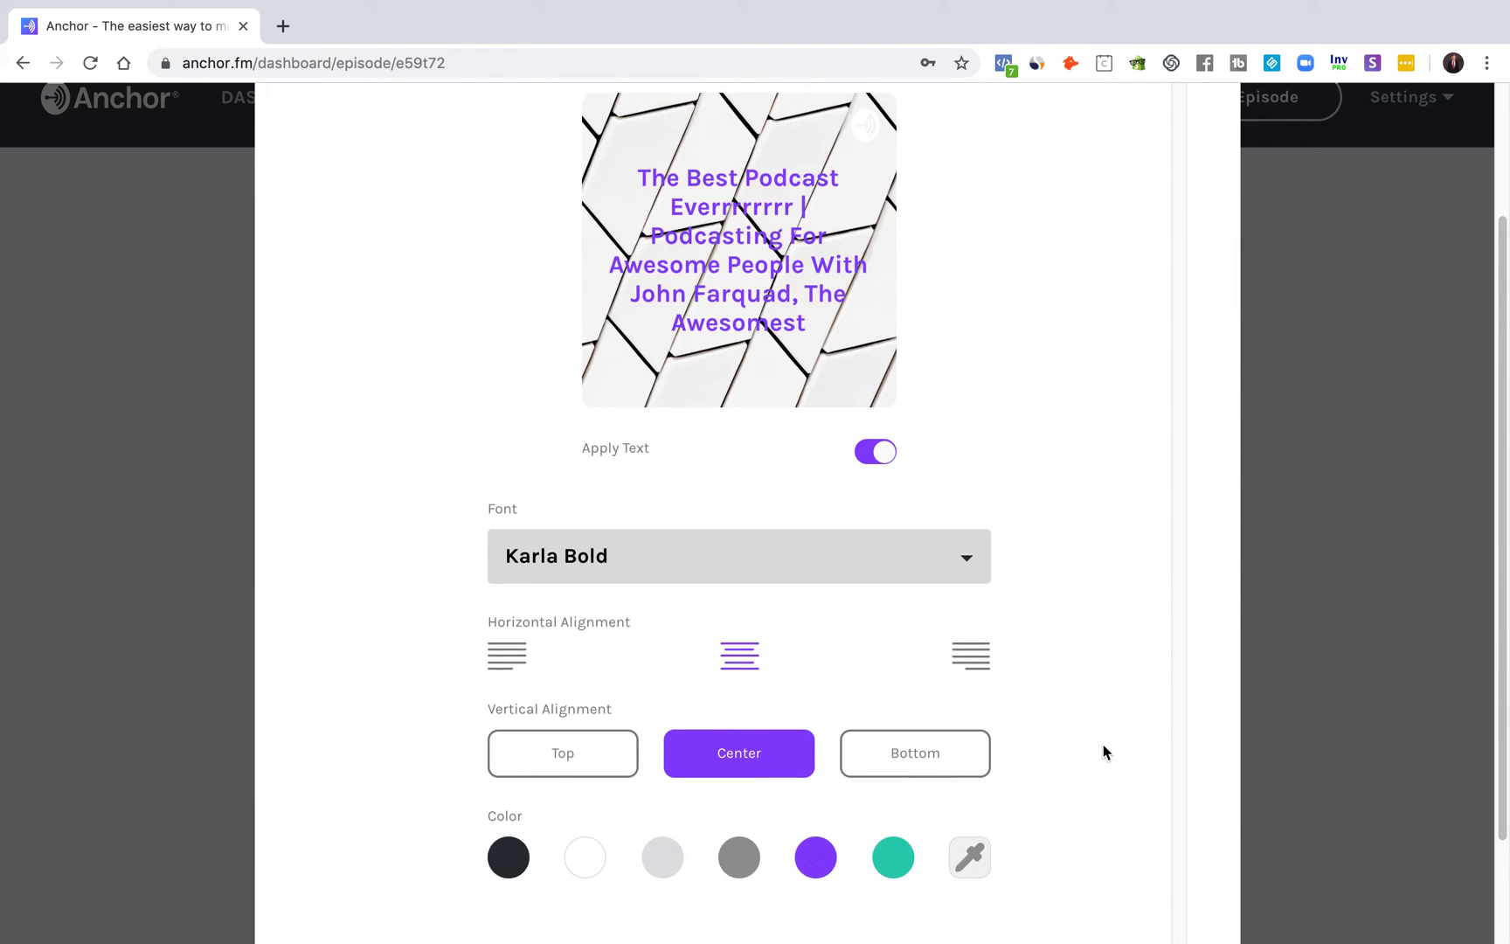
pyautogui.scroll(-2, 663, 707)
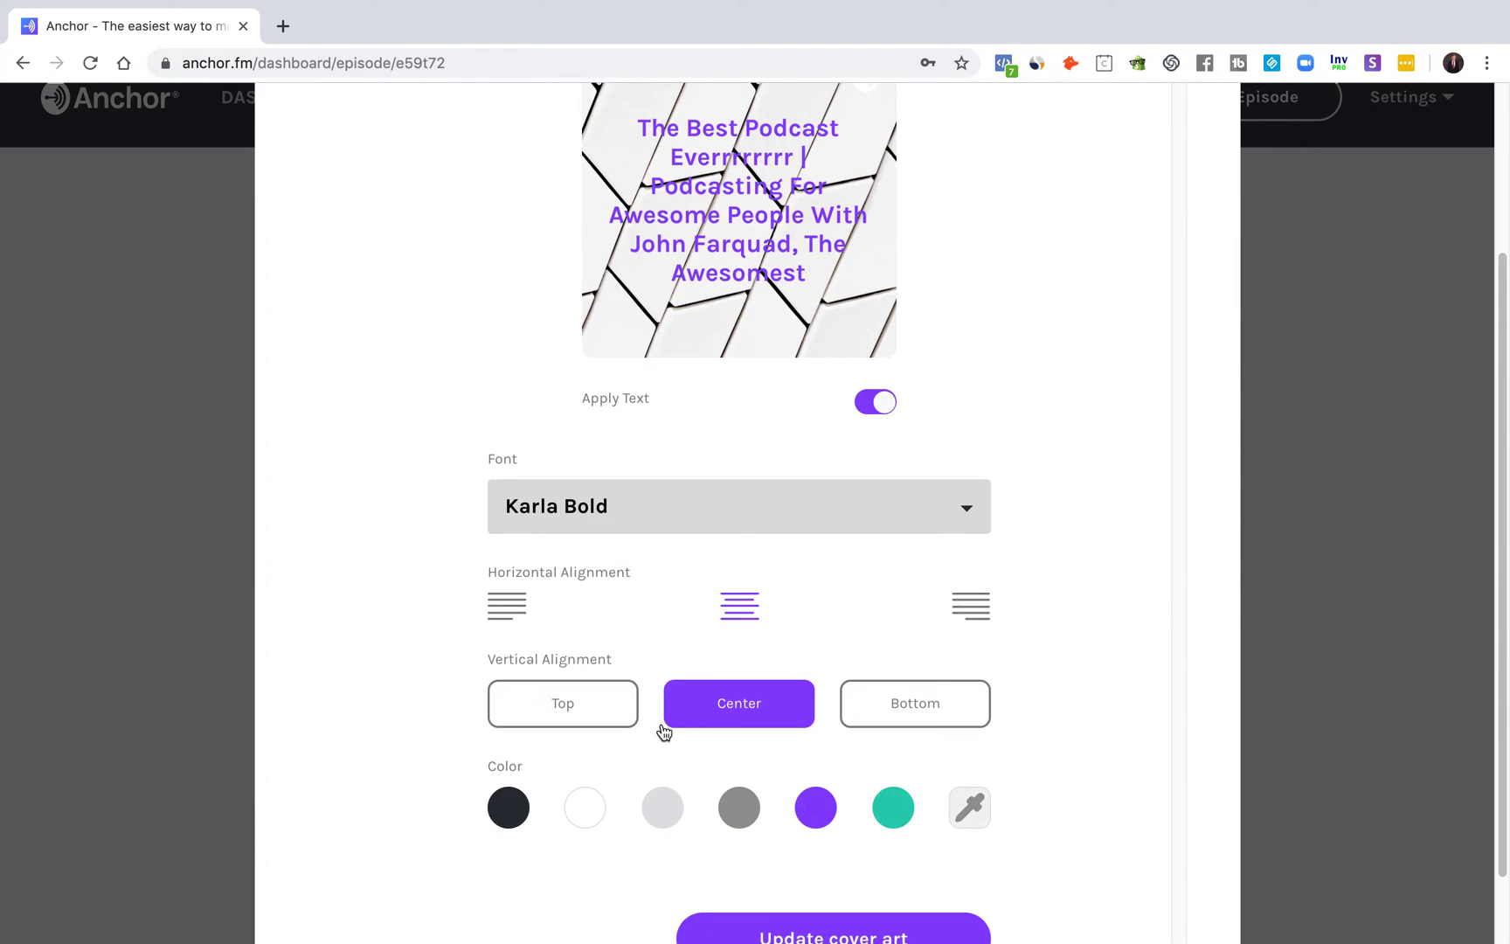
pyautogui.click(877, 712)
pyautogui.scroll(3, 899, 650)
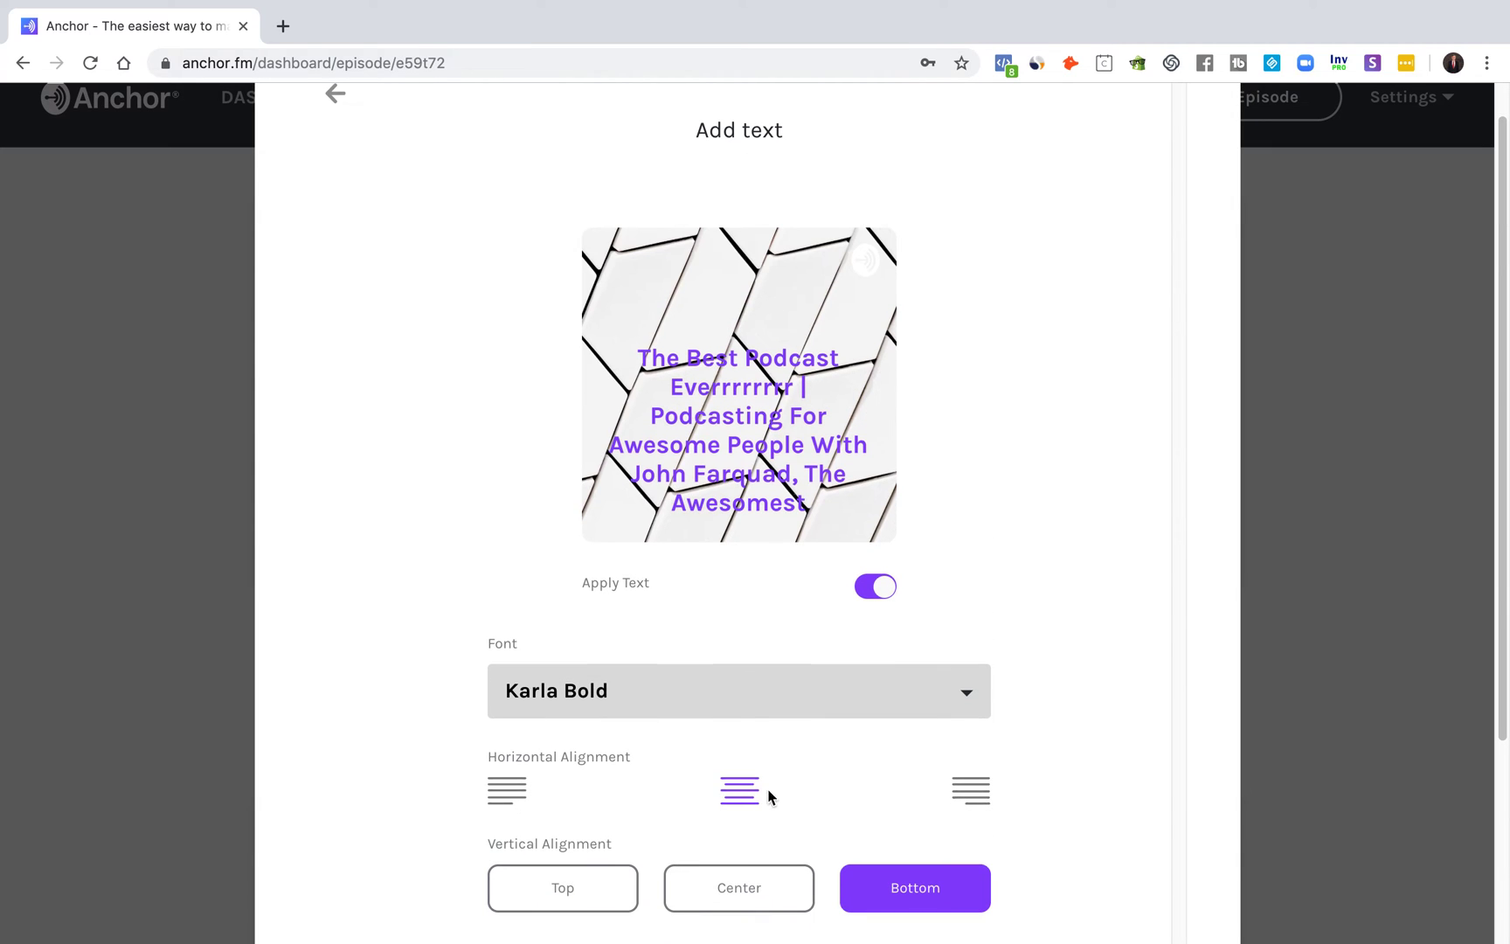
pyautogui.click(753, 885)
# Step: Apply the finished cover art with Update cover art
pyautogui.scroll(-3, 499, 431)
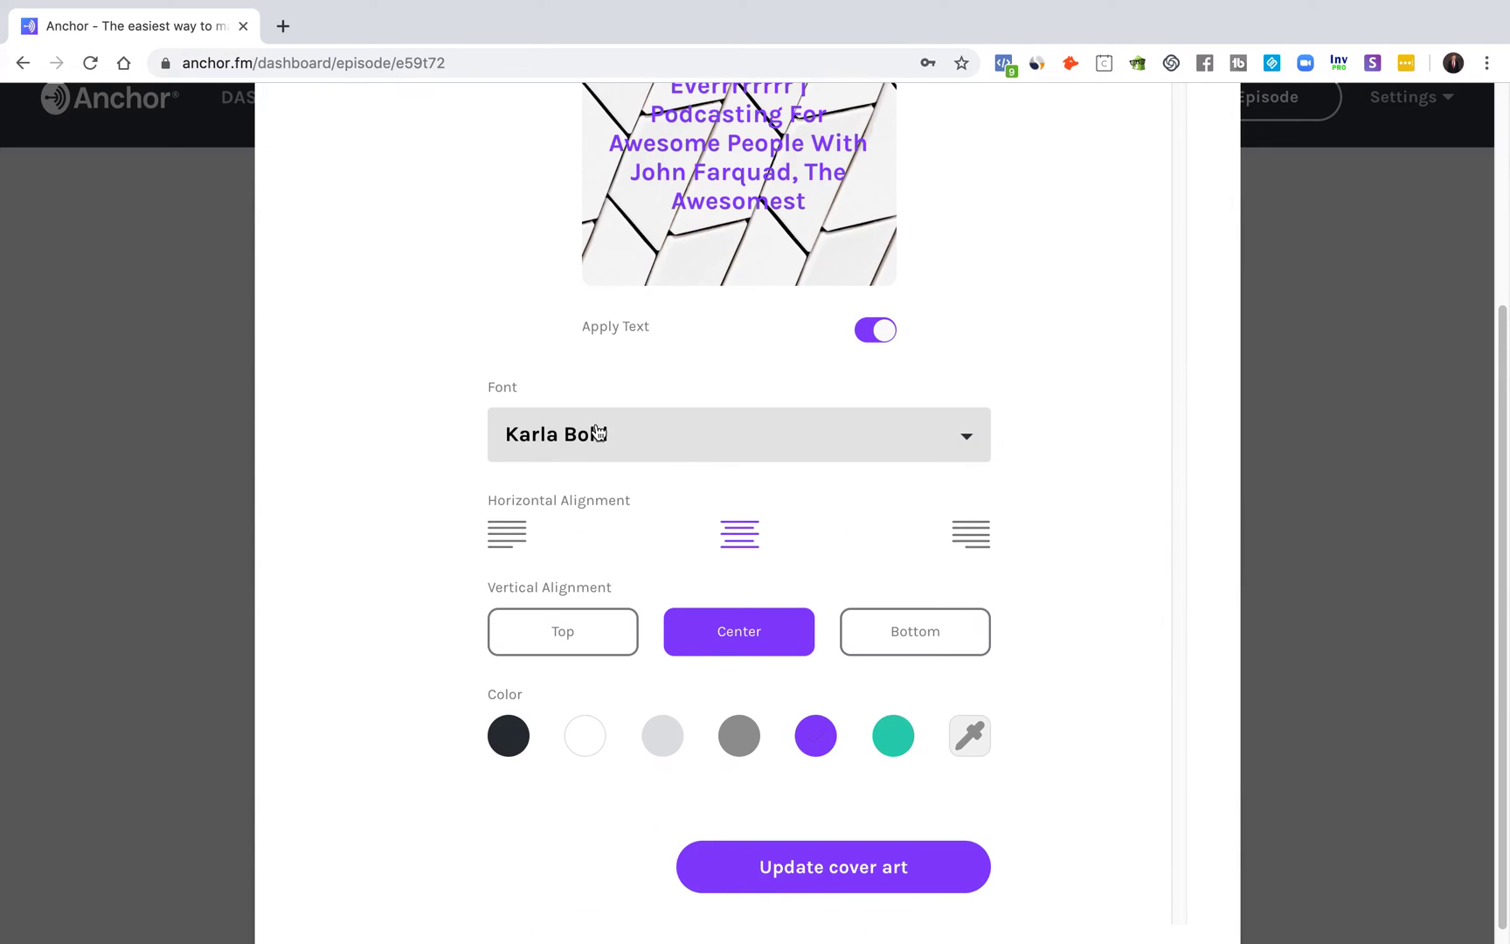
pyautogui.scroll(-1, 517, 430)
pyautogui.scroll(3, 526, 321)
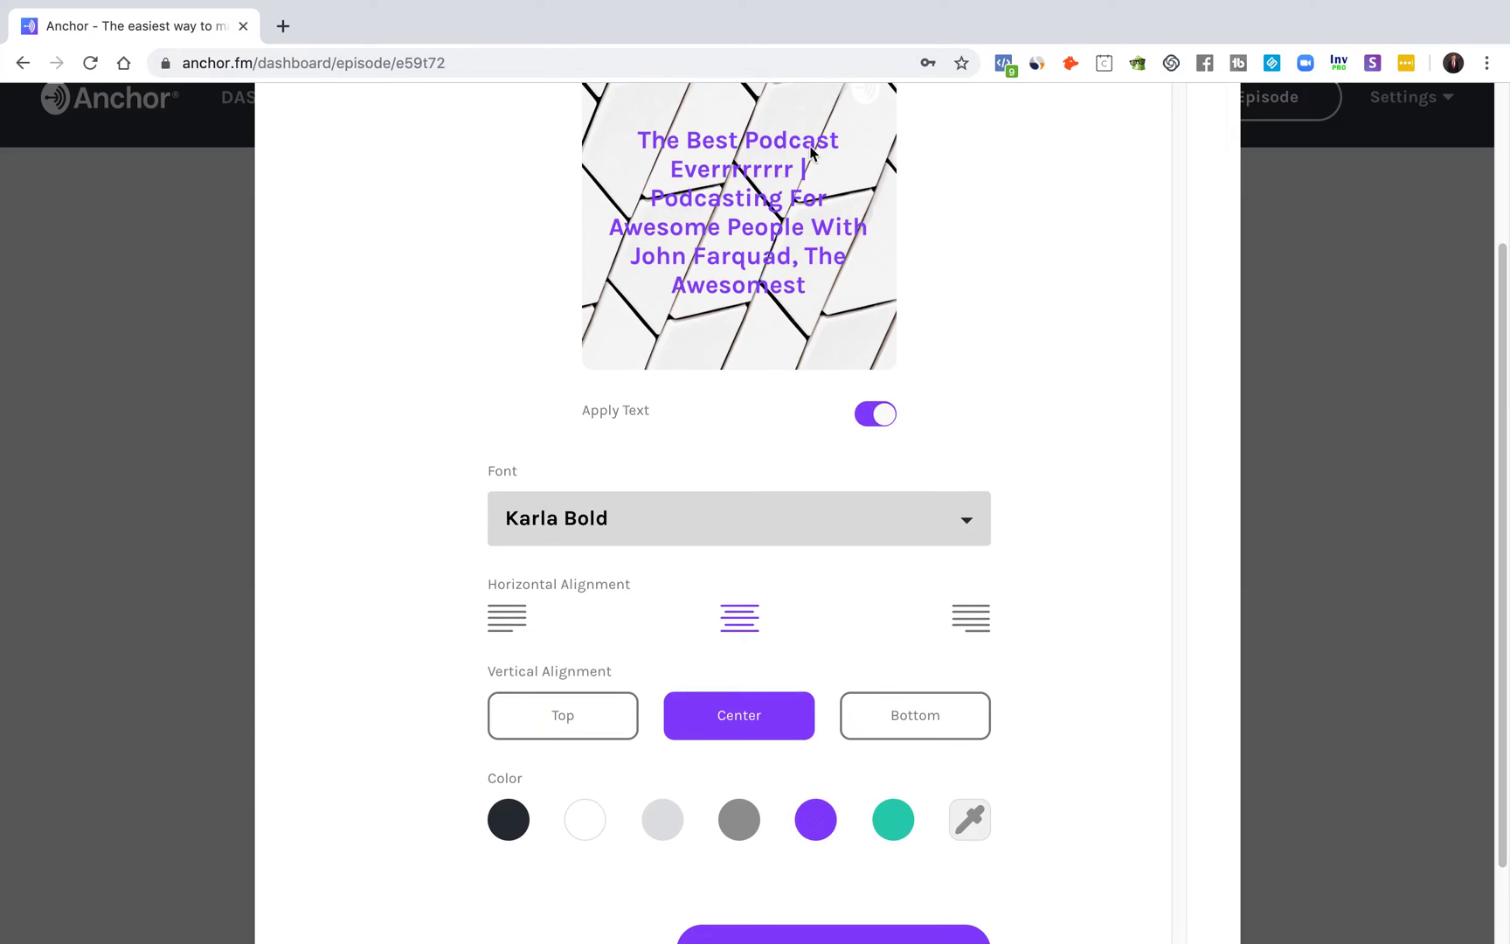
pyautogui.scroll(-3, 802, 552)
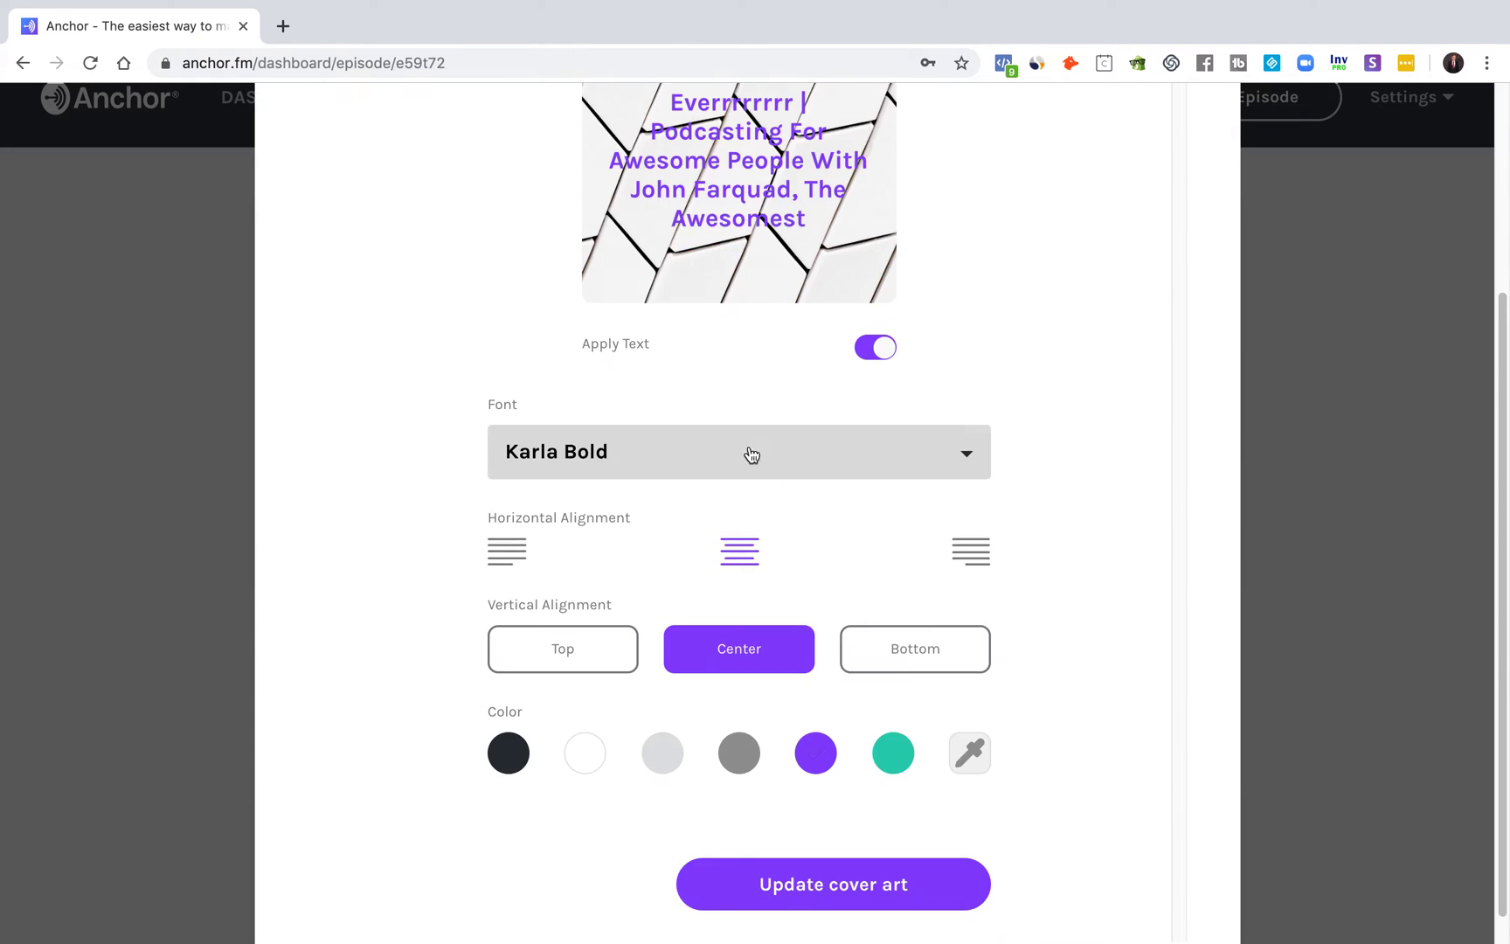
pyautogui.scroll(2, 768, 479)
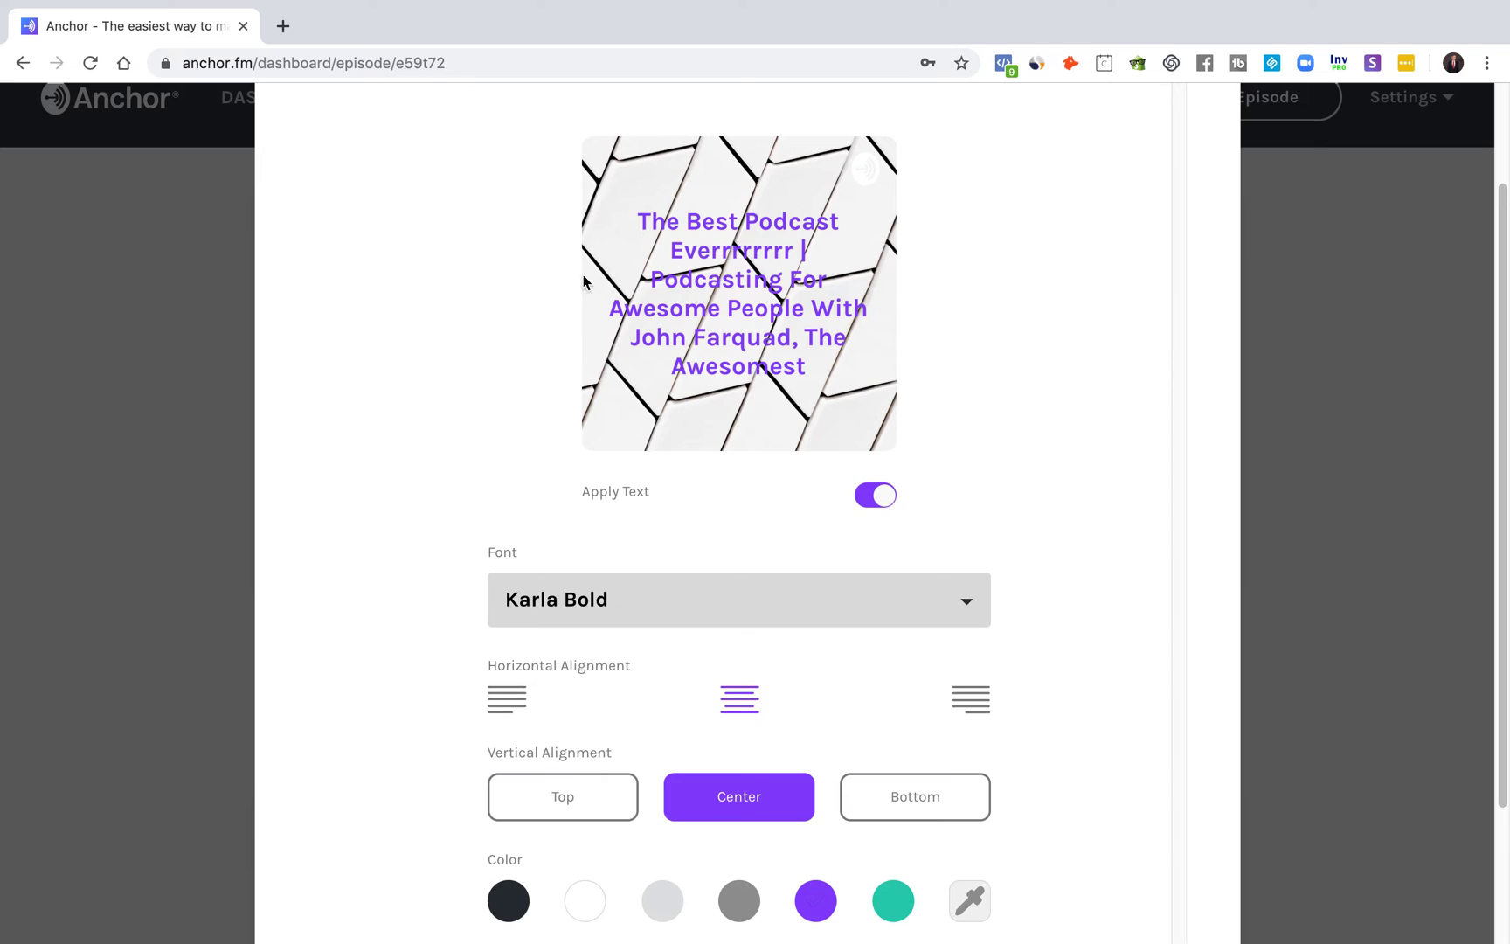
pyautogui.scroll(-1, 1051, 430)
pyautogui.scroll(3, 1172, 563)
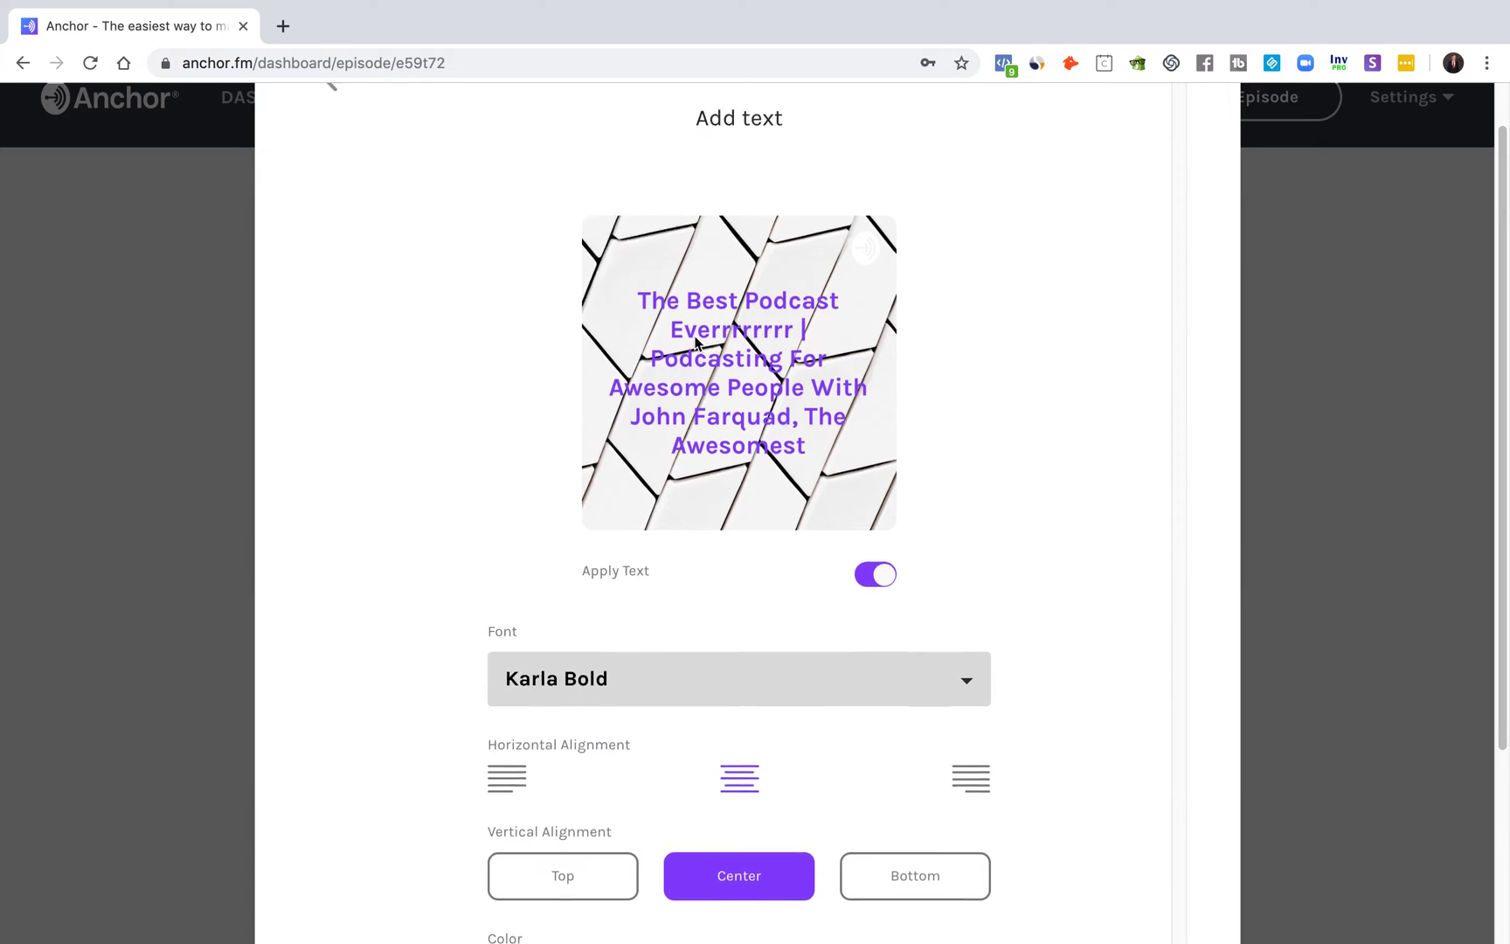
pyautogui.scroll(-4, 1101, 632)
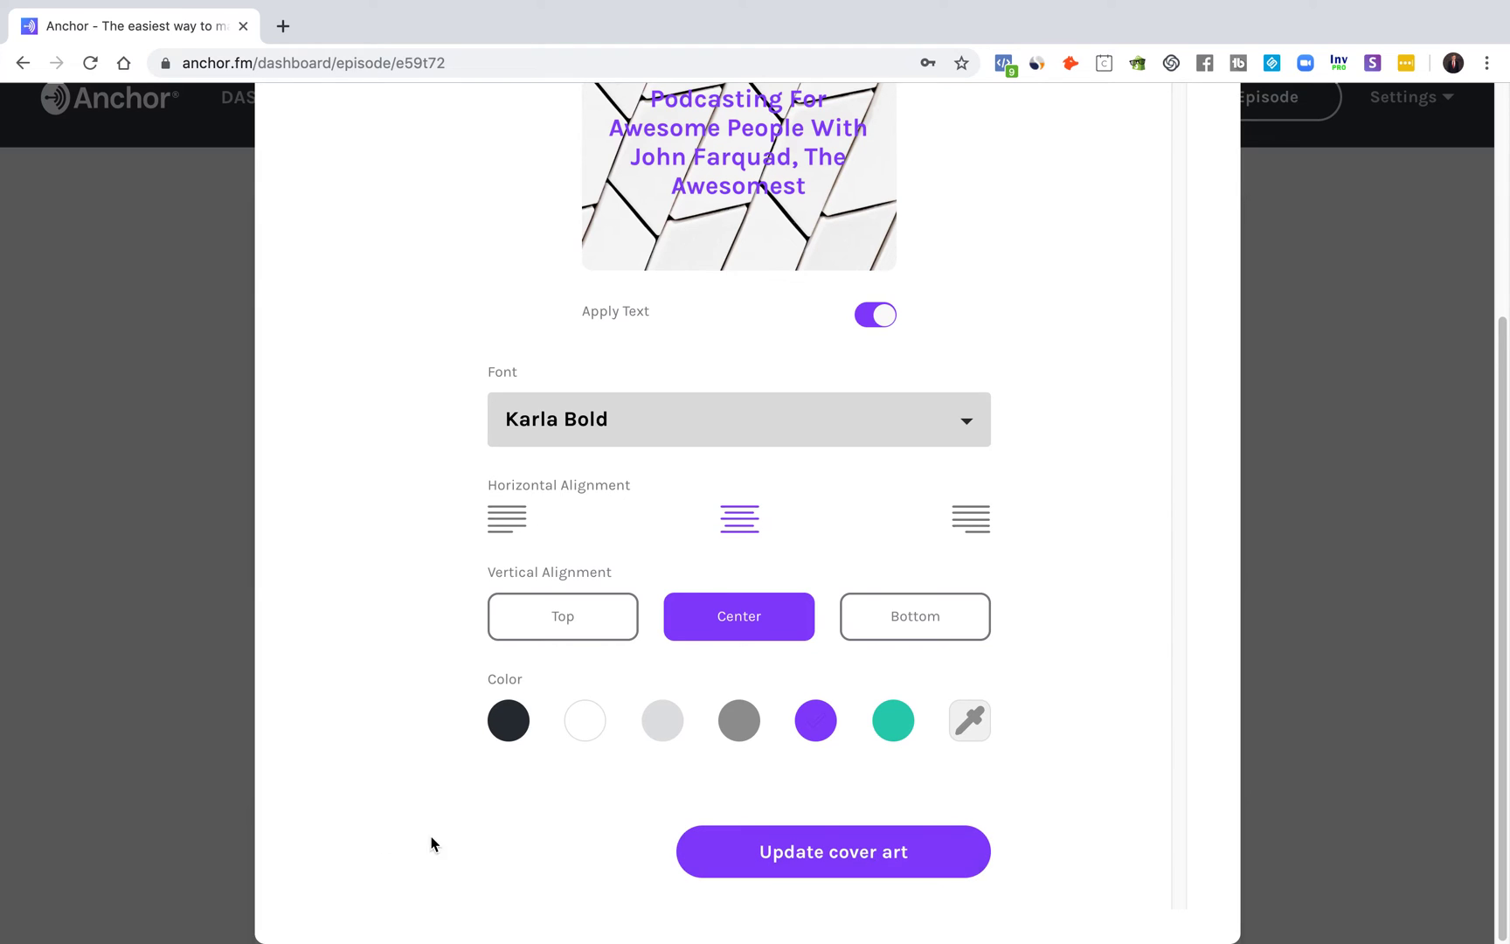
pyautogui.click(804, 858)
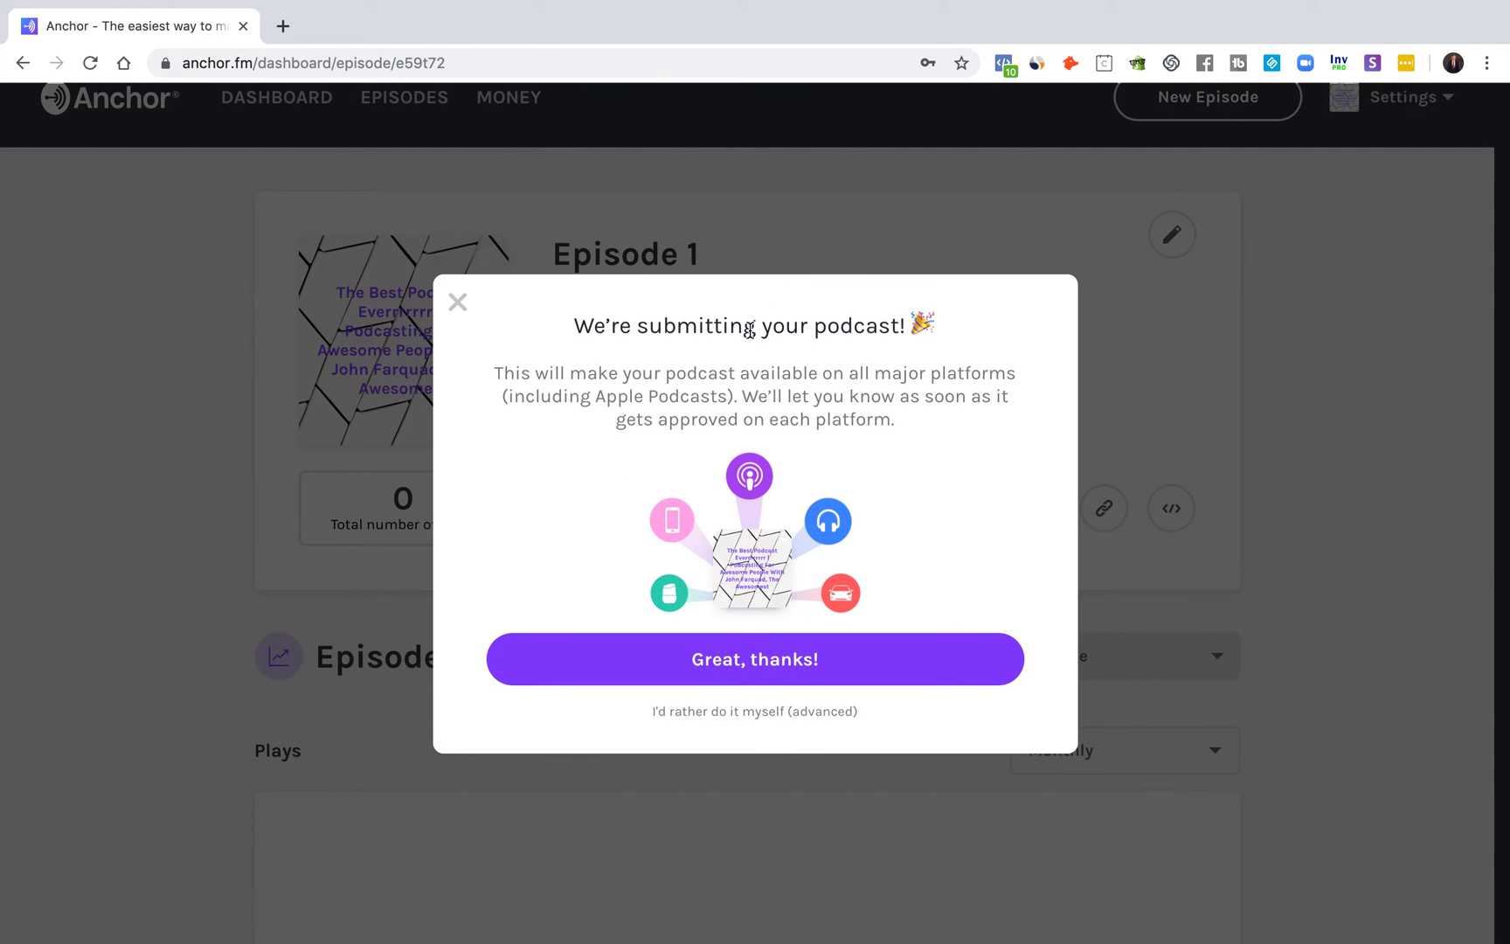
# Step: Dismiss the submission confirmation and review Episode 1 with its new purple-titled cover art
pyautogui.moveTo(573, 325); pyautogui.dragTo(961, 330)
pyautogui.click(1040, 584)
pyautogui.click(765, 661)
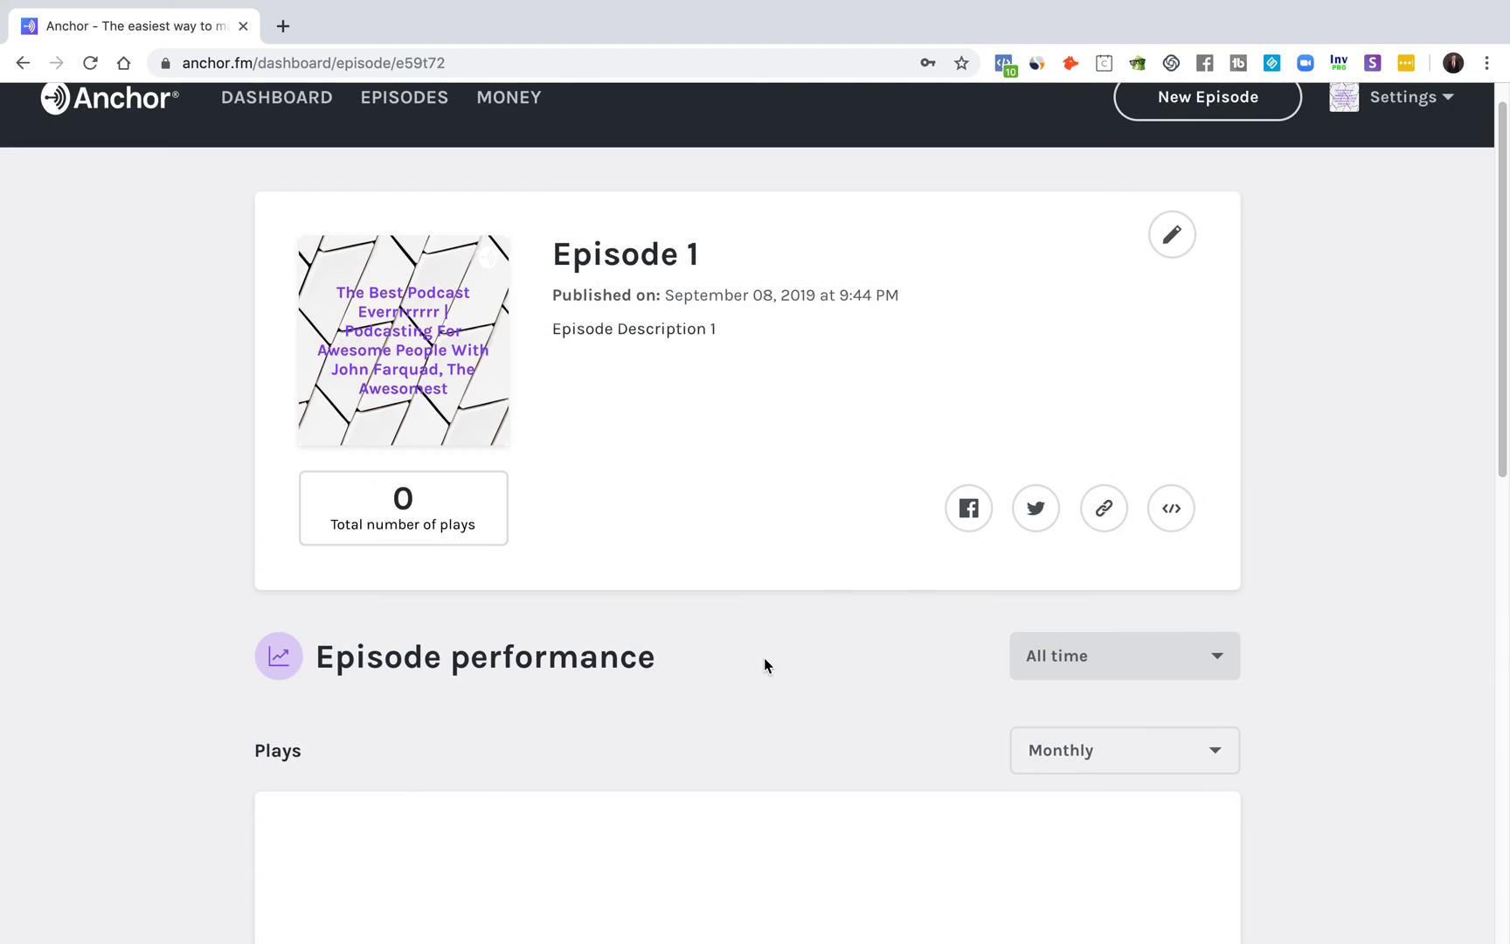
pyautogui.scroll(-4, 760, 666)
pyautogui.scroll(-7, 735, 671)
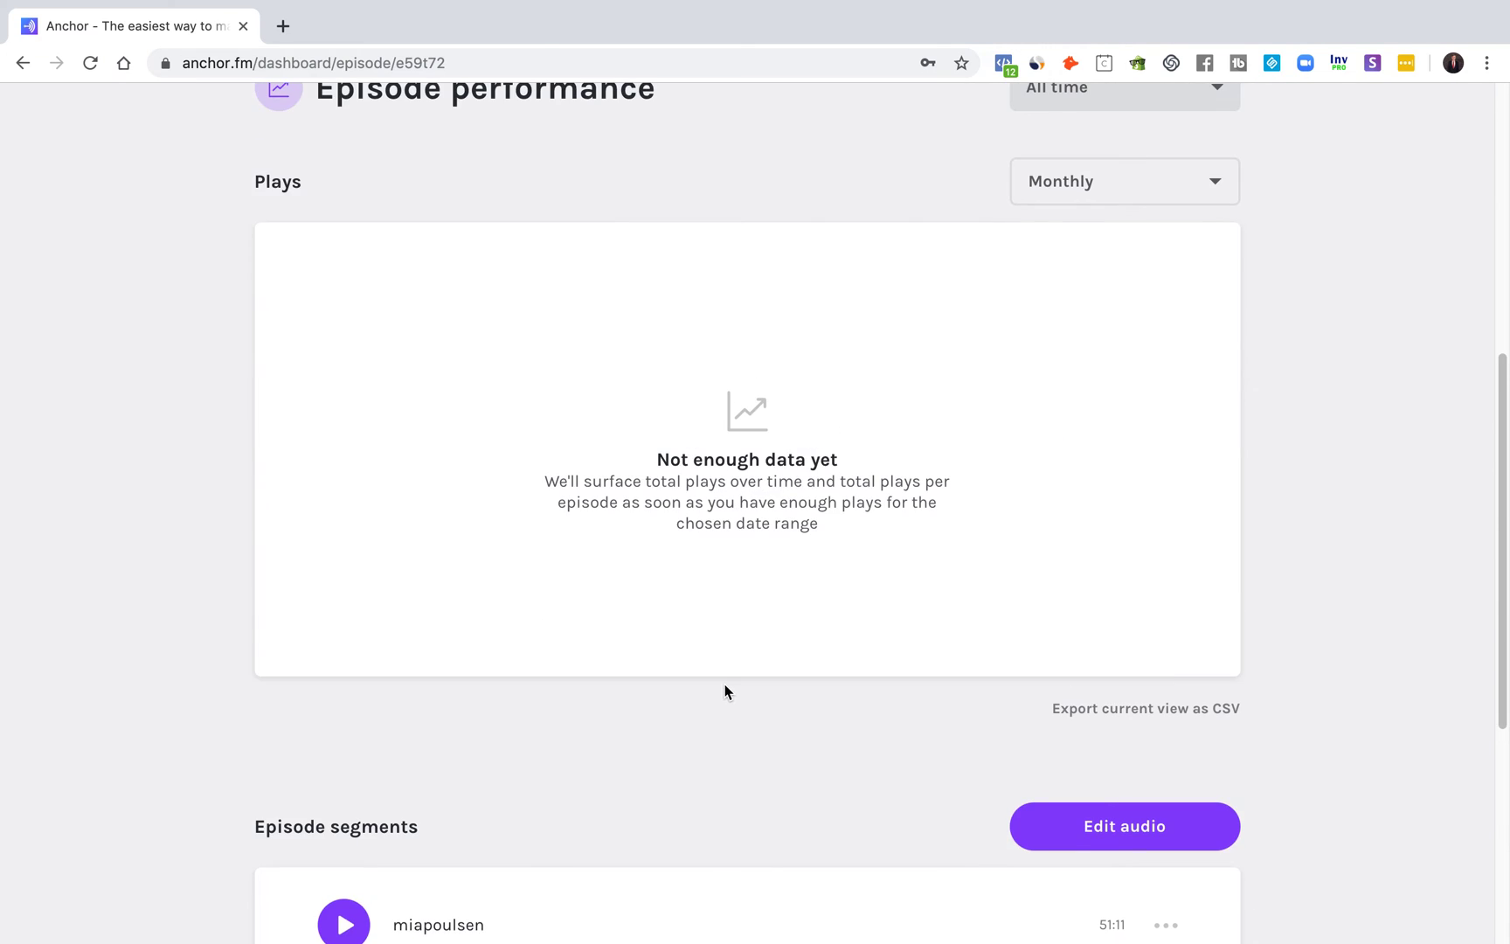
pyautogui.scroll(12, 708, 713)
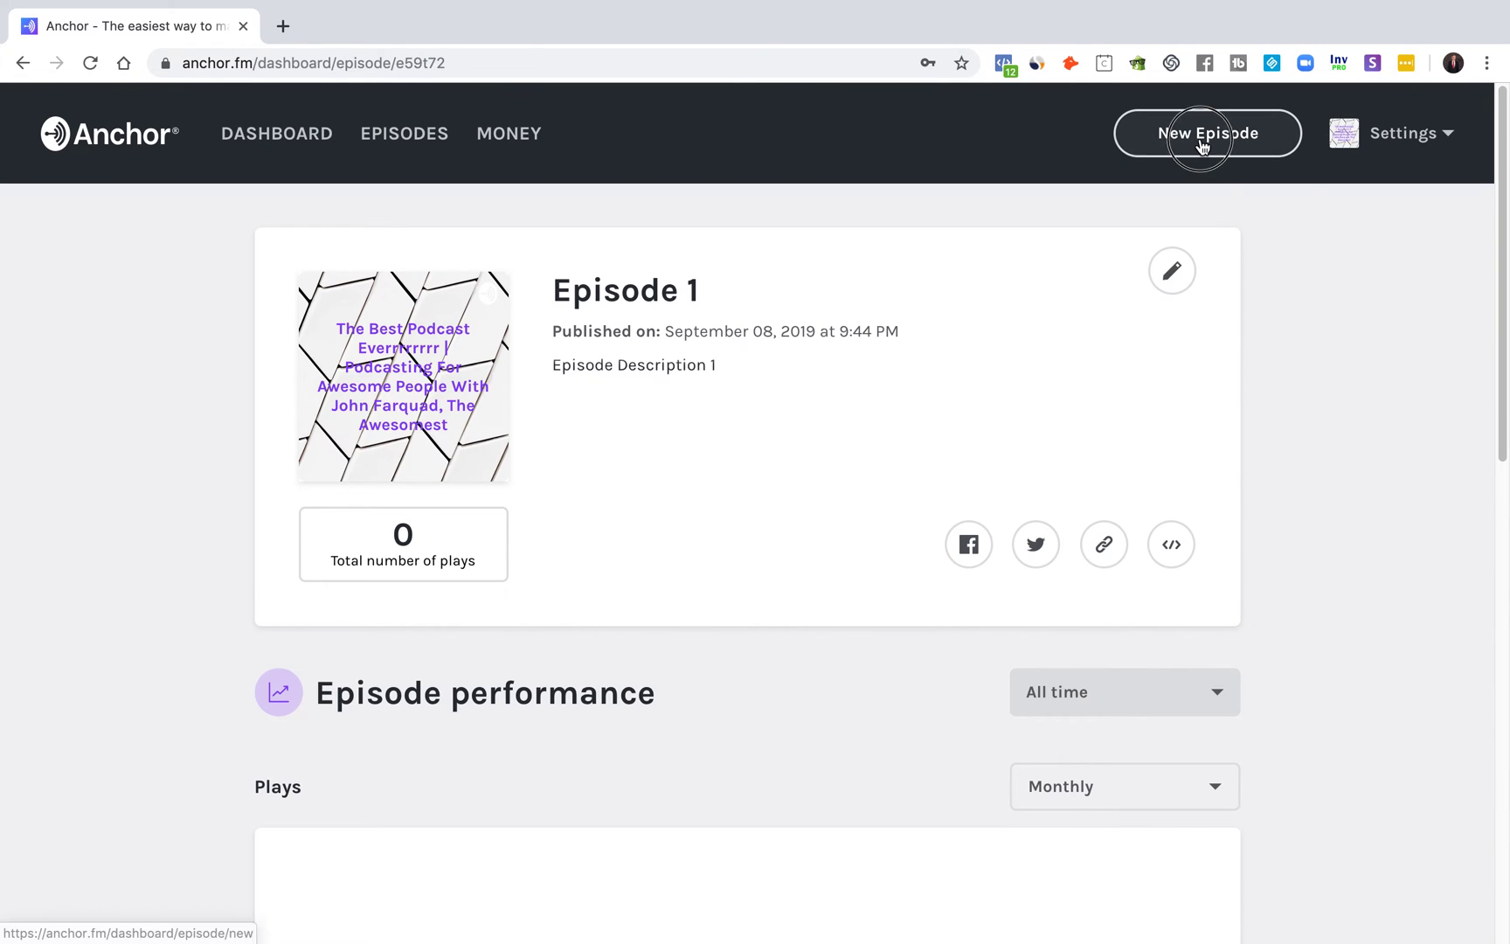
# Step: Go to the podcast settings page from the account menu
pyautogui.click(1201, 141)
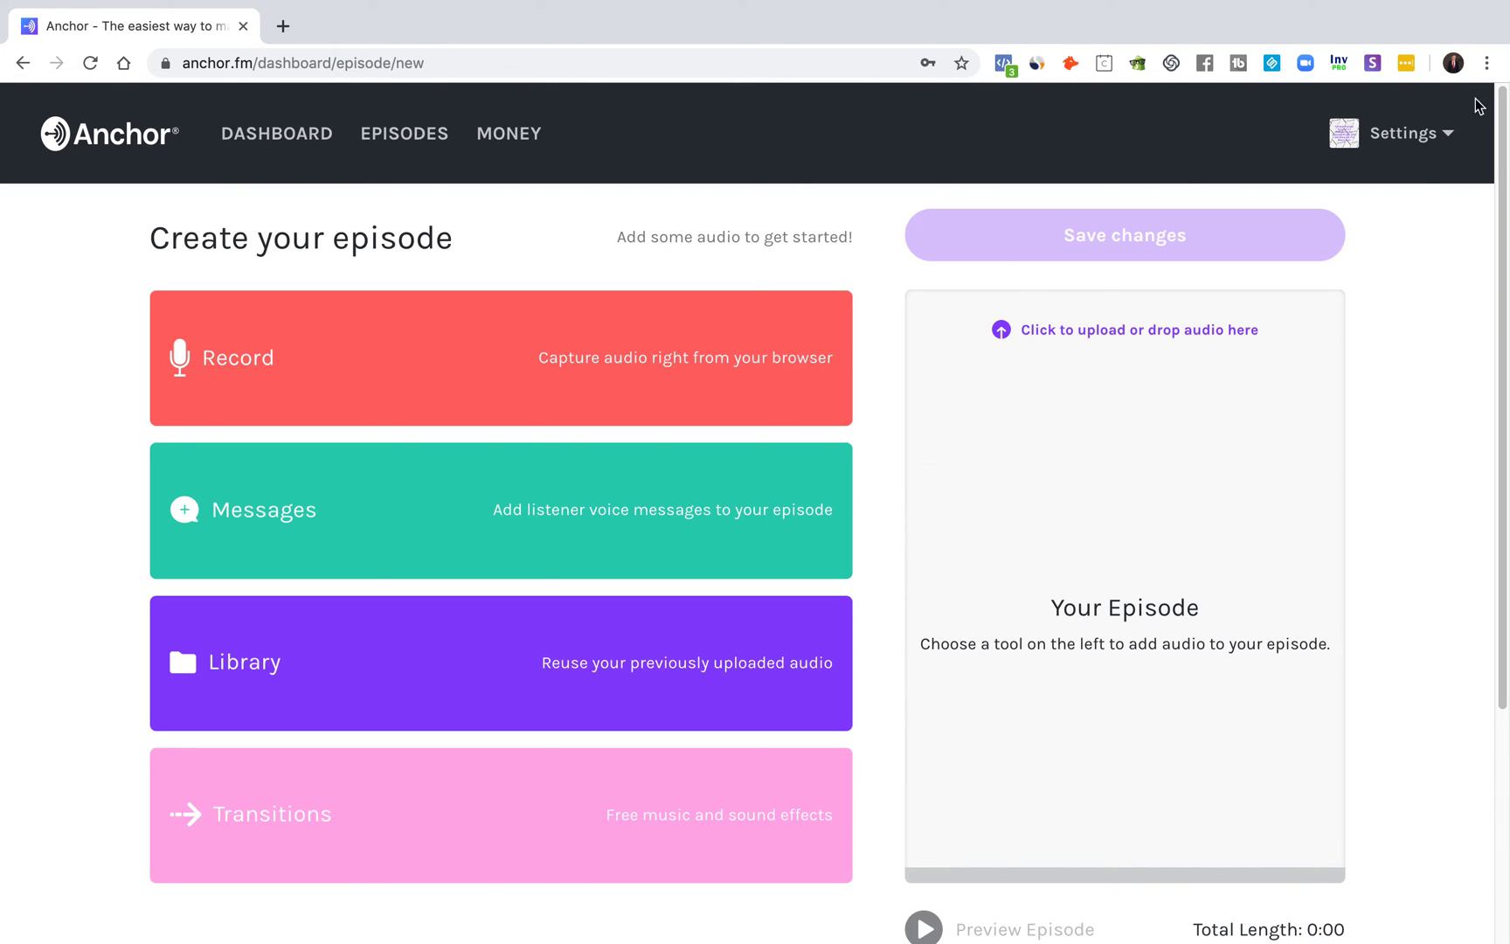
pyautogui.click(1438, 131)
pyautogui.click(1332, 240)
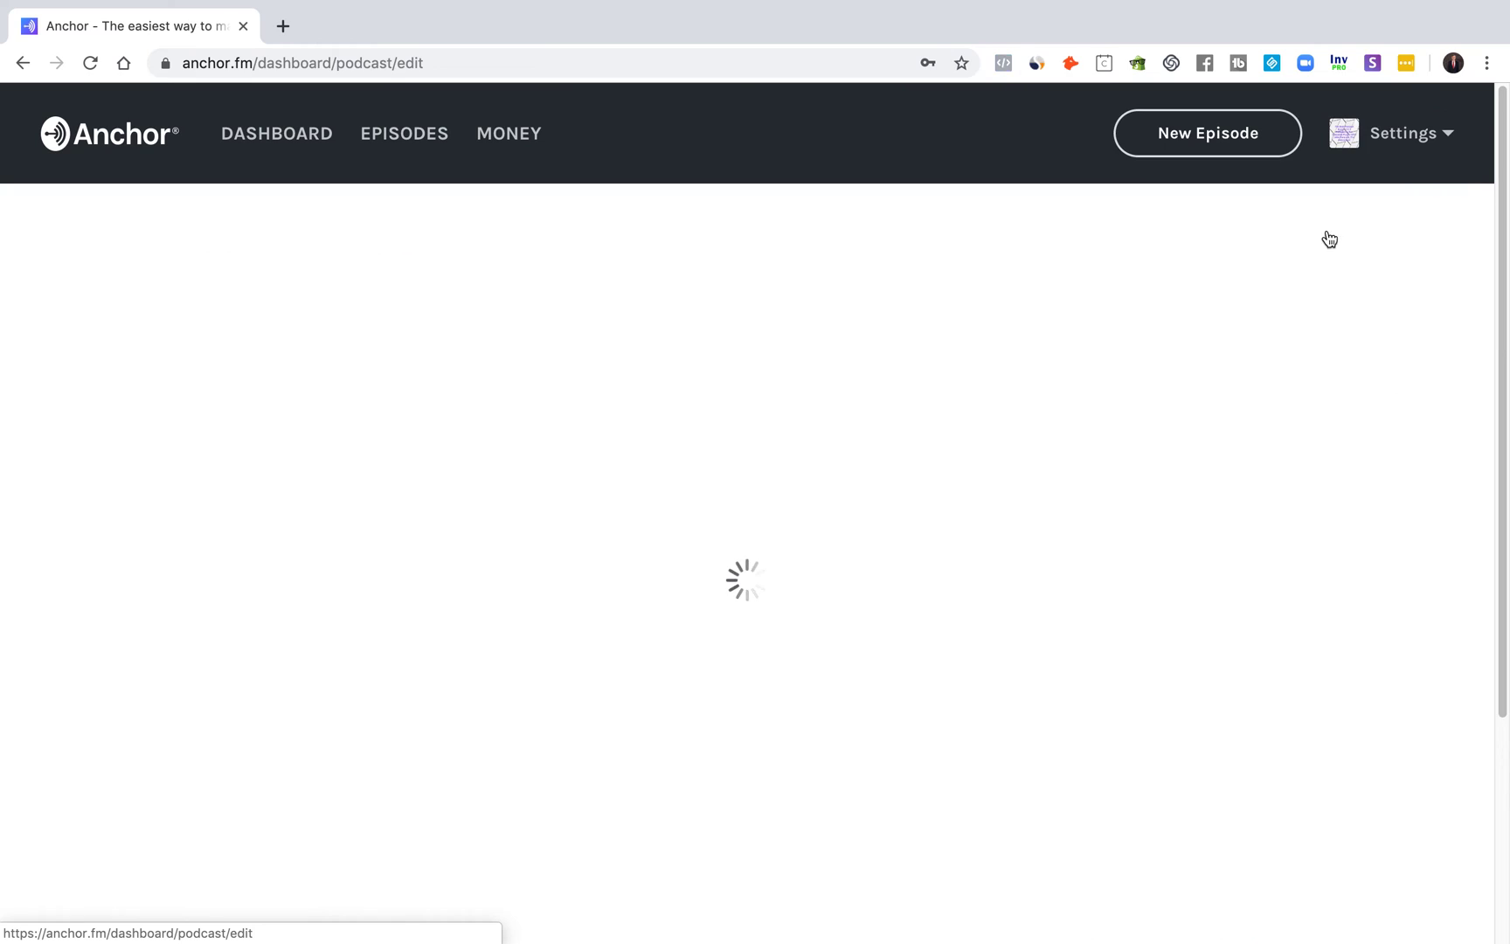
pyautogui.scroll(-1, 1267, 228)
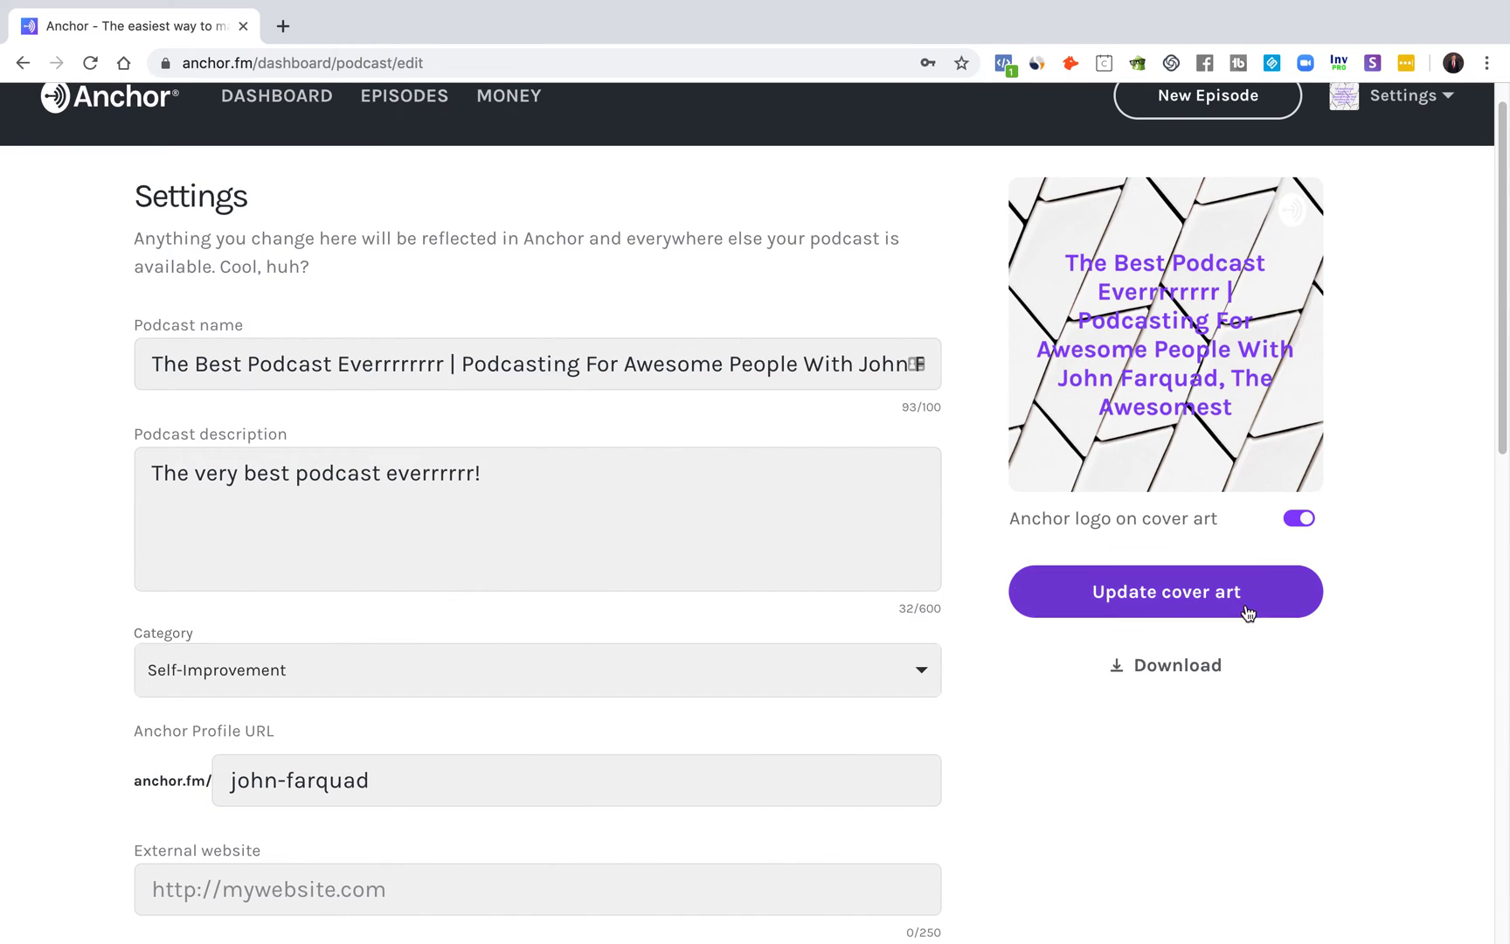
# Step: Switch off the 'Anchor logo on cover art' toggle and scroll down to the Money section
pyautogui.click(1290, 523)
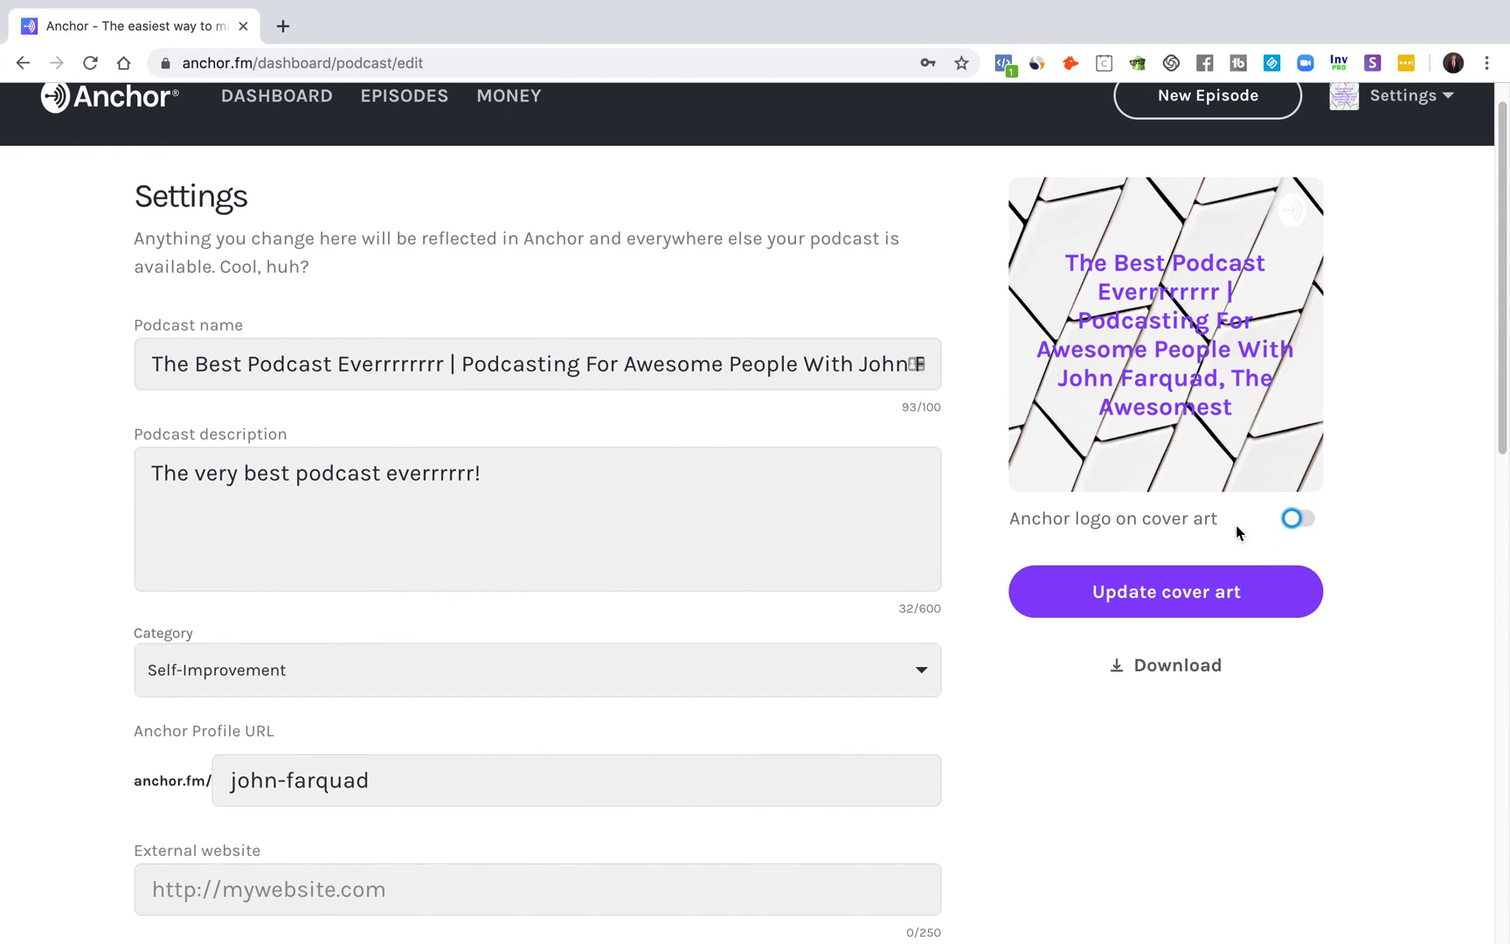
pyautogui.scroll(-4, 432, 307)
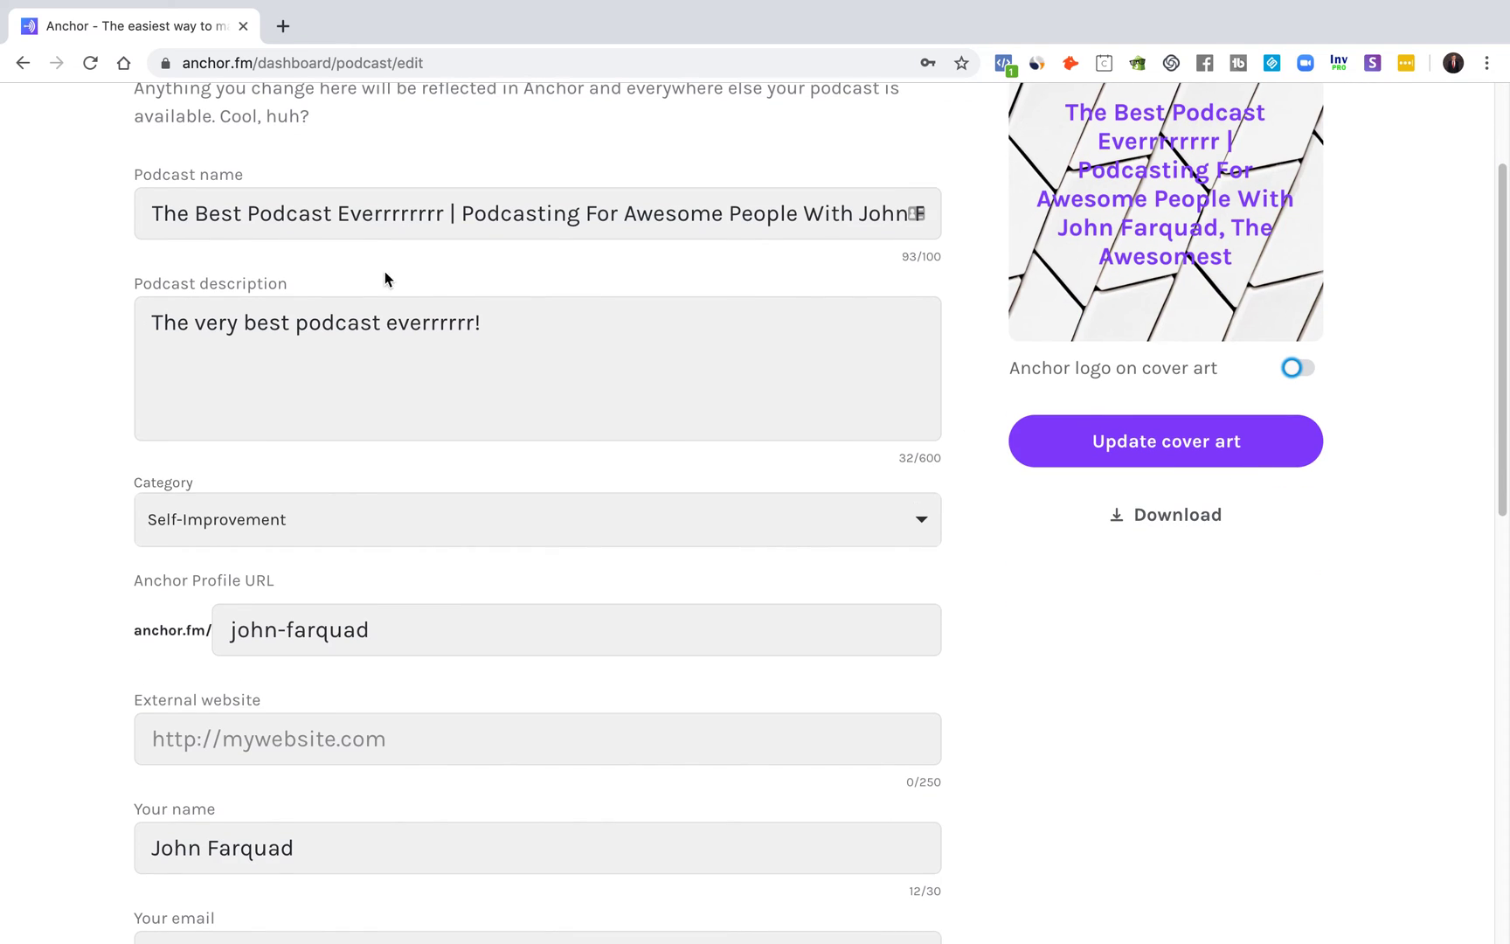
pyautogui.scroll(-3, 511, 635)
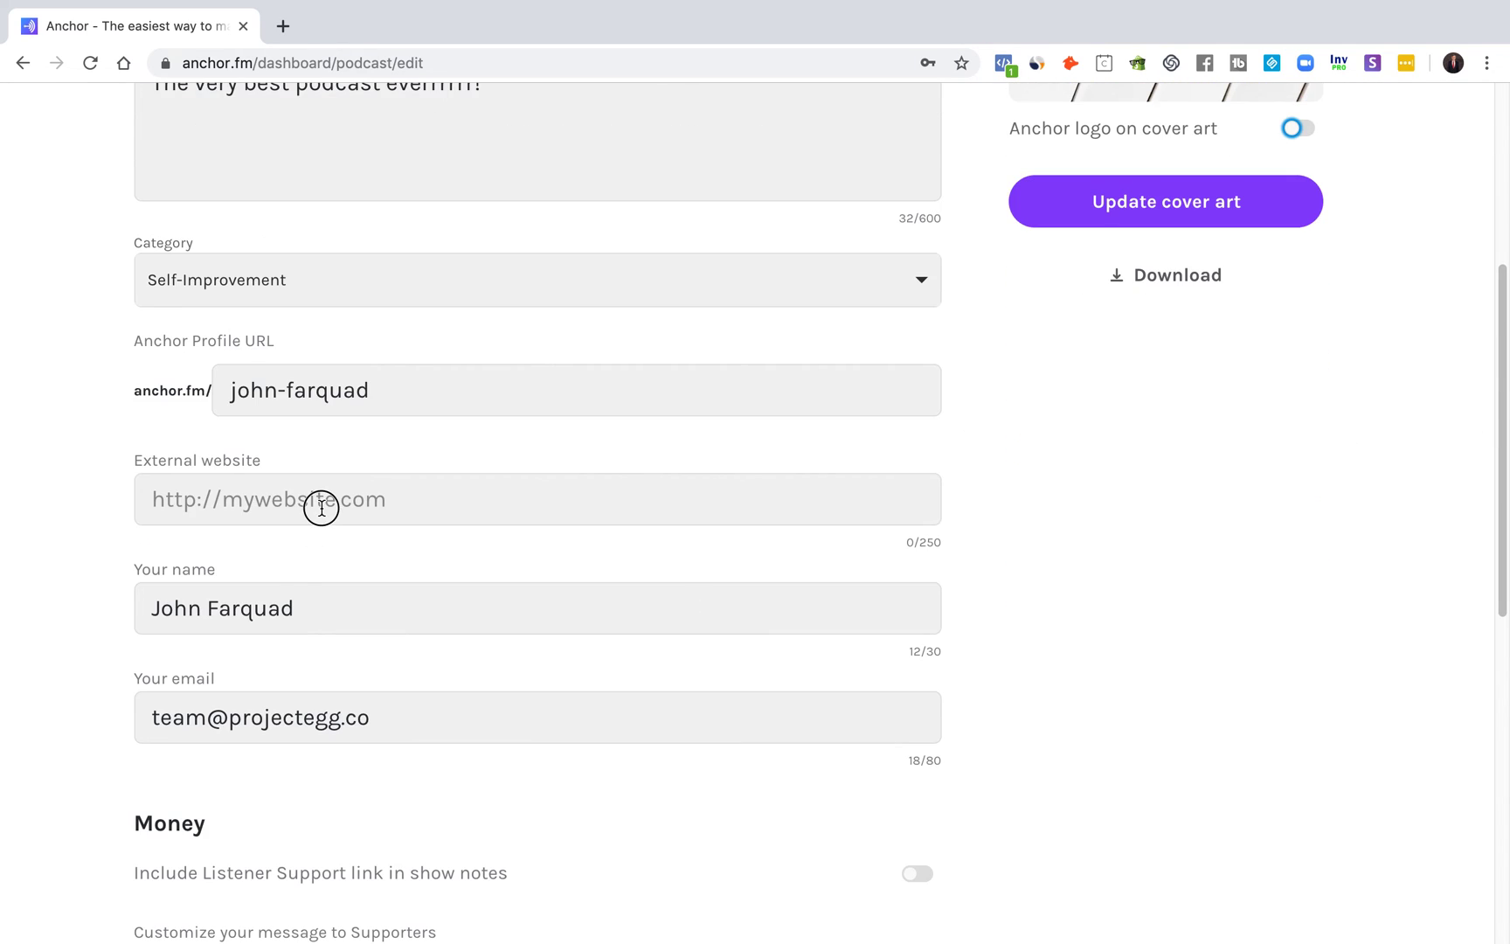
pyautogui.scroll(-2, 344, 316)
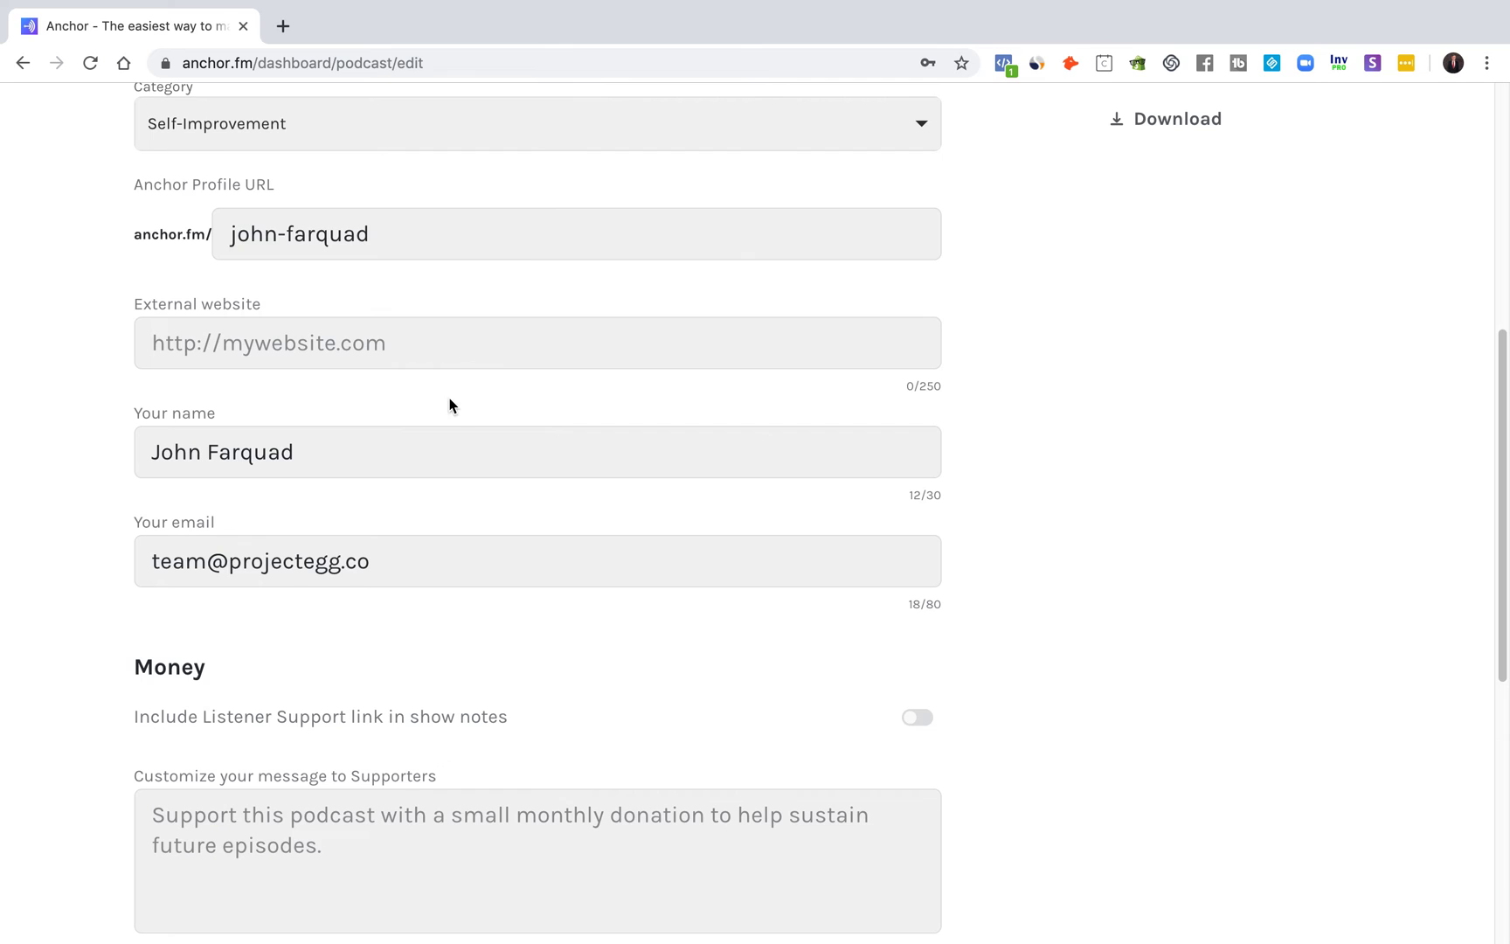
pyautogui.scroll(-5, 448, 404)
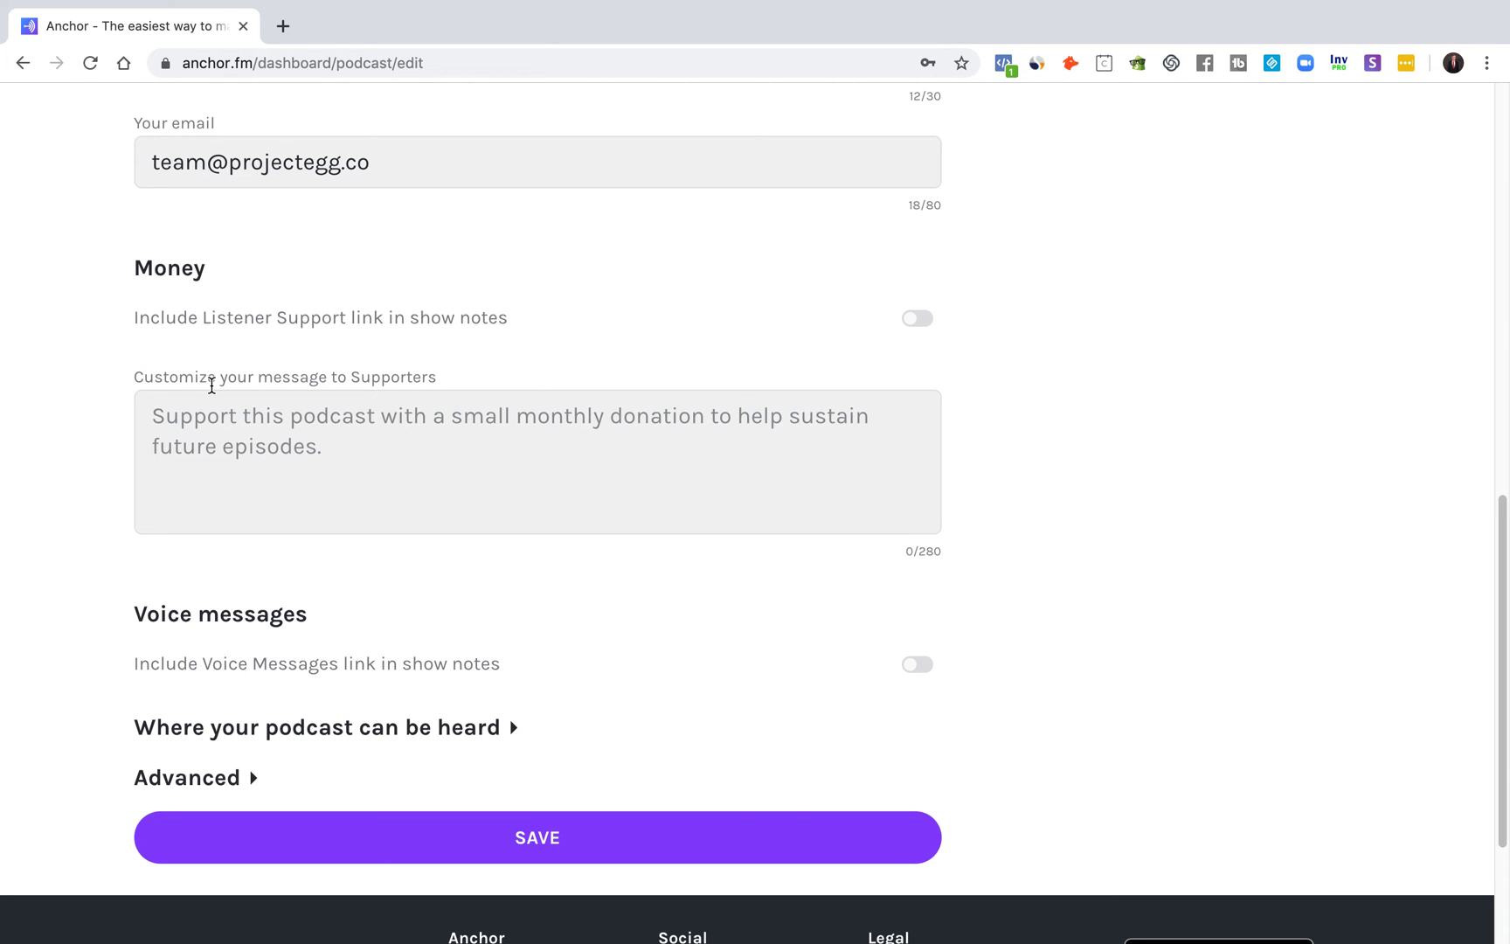
pyautogui.scroll(-1, 262, 305)
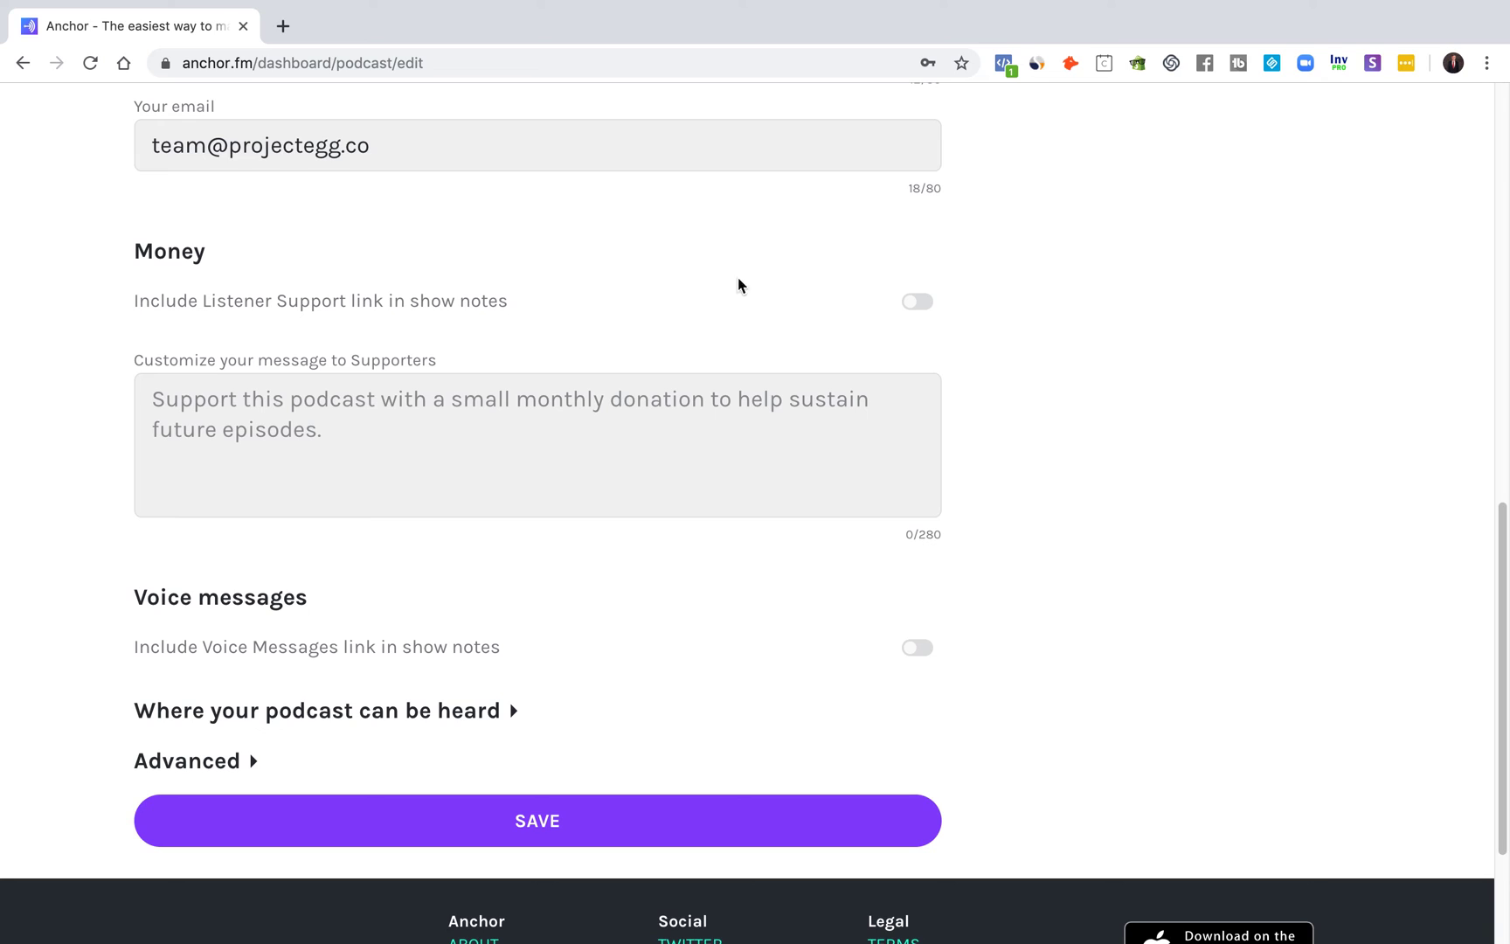
# Step: Include the Listener Support link in show notes and edit the message to supporters
pyautogui.click(919, 302)
pyautogui.click(509, 436)
pyautogui.scroll(-1, 906, 719)
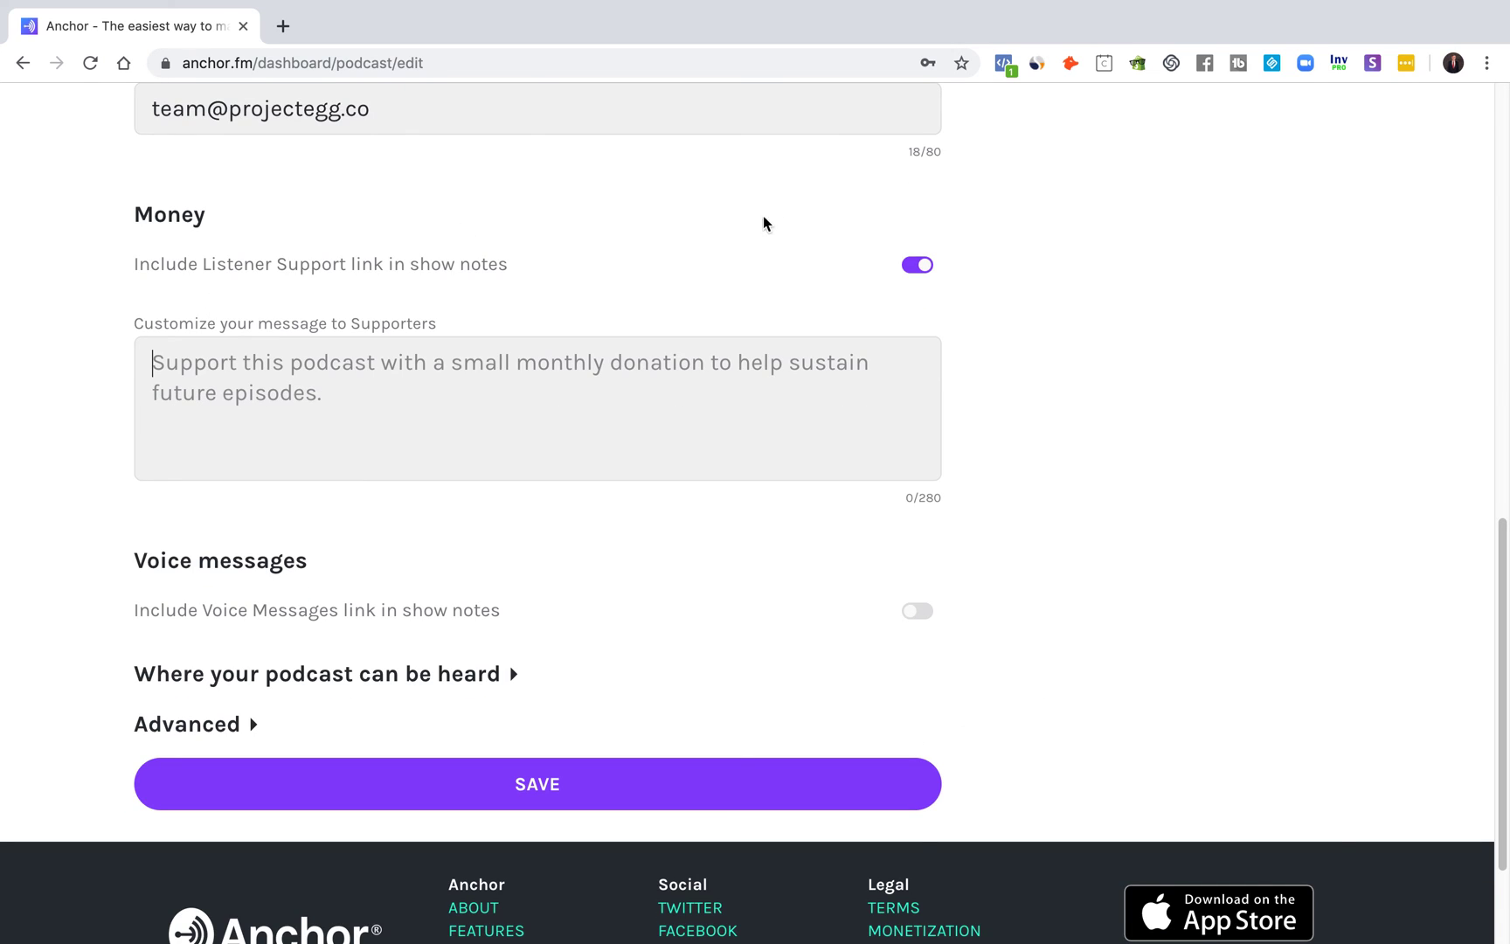
pyautogui.scroll(-1, 922, 846)
# Step: Include the Voice Messages link in show notes and expand 'Where your podcast can be heard'
pyautogui.click(918, 577)
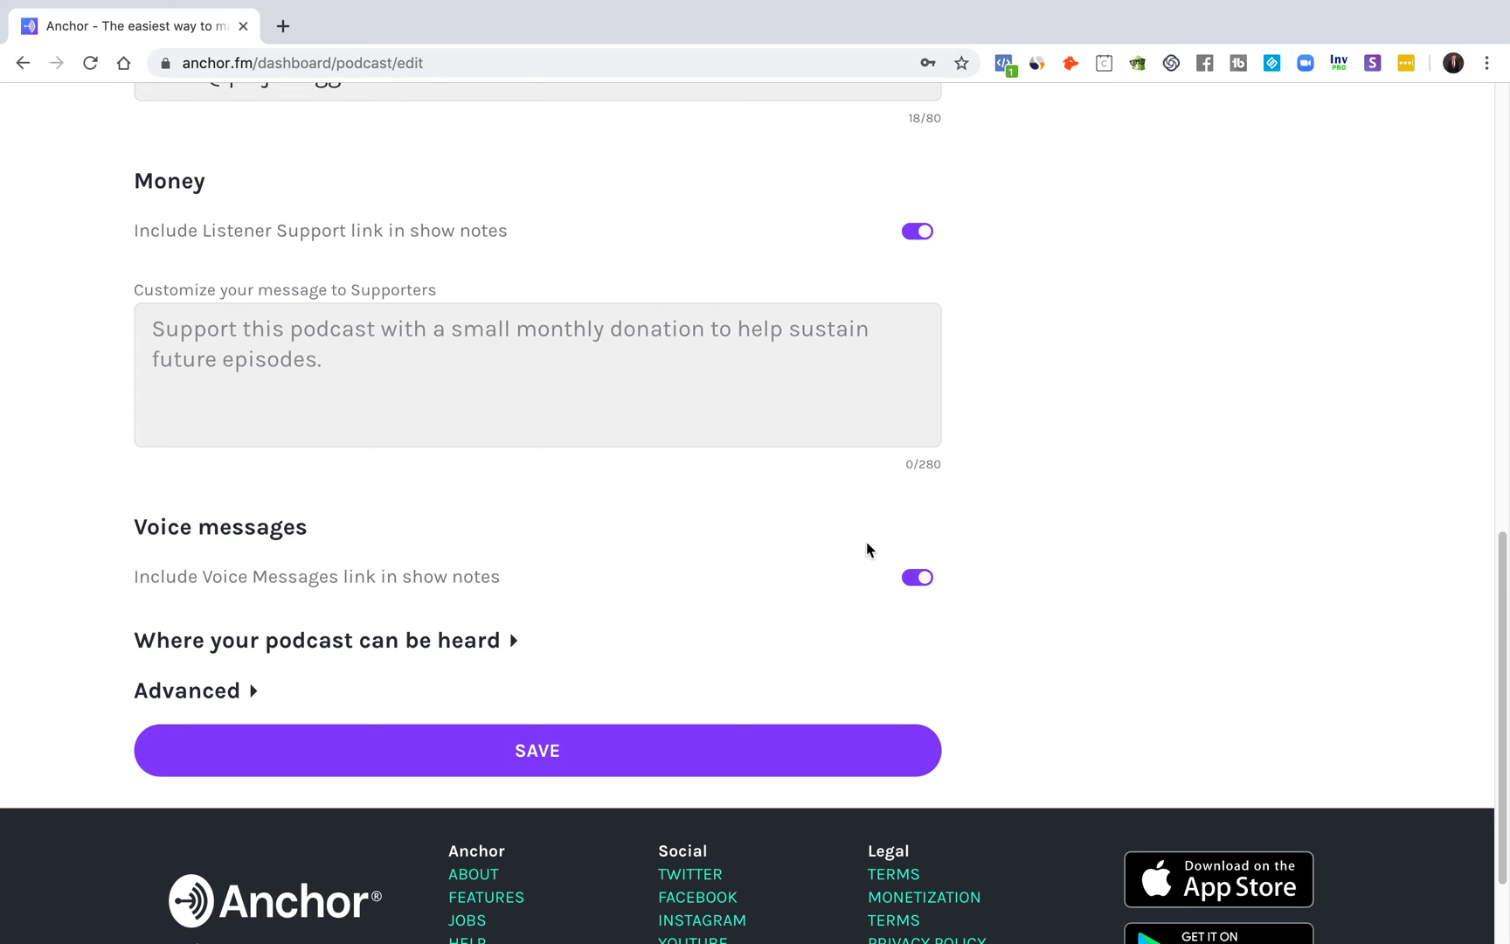
pyautogui.scroll(-4, 839, 579)
pyautogui.click(445, 506)
pyautogui.scroll(-8, 451, 539)
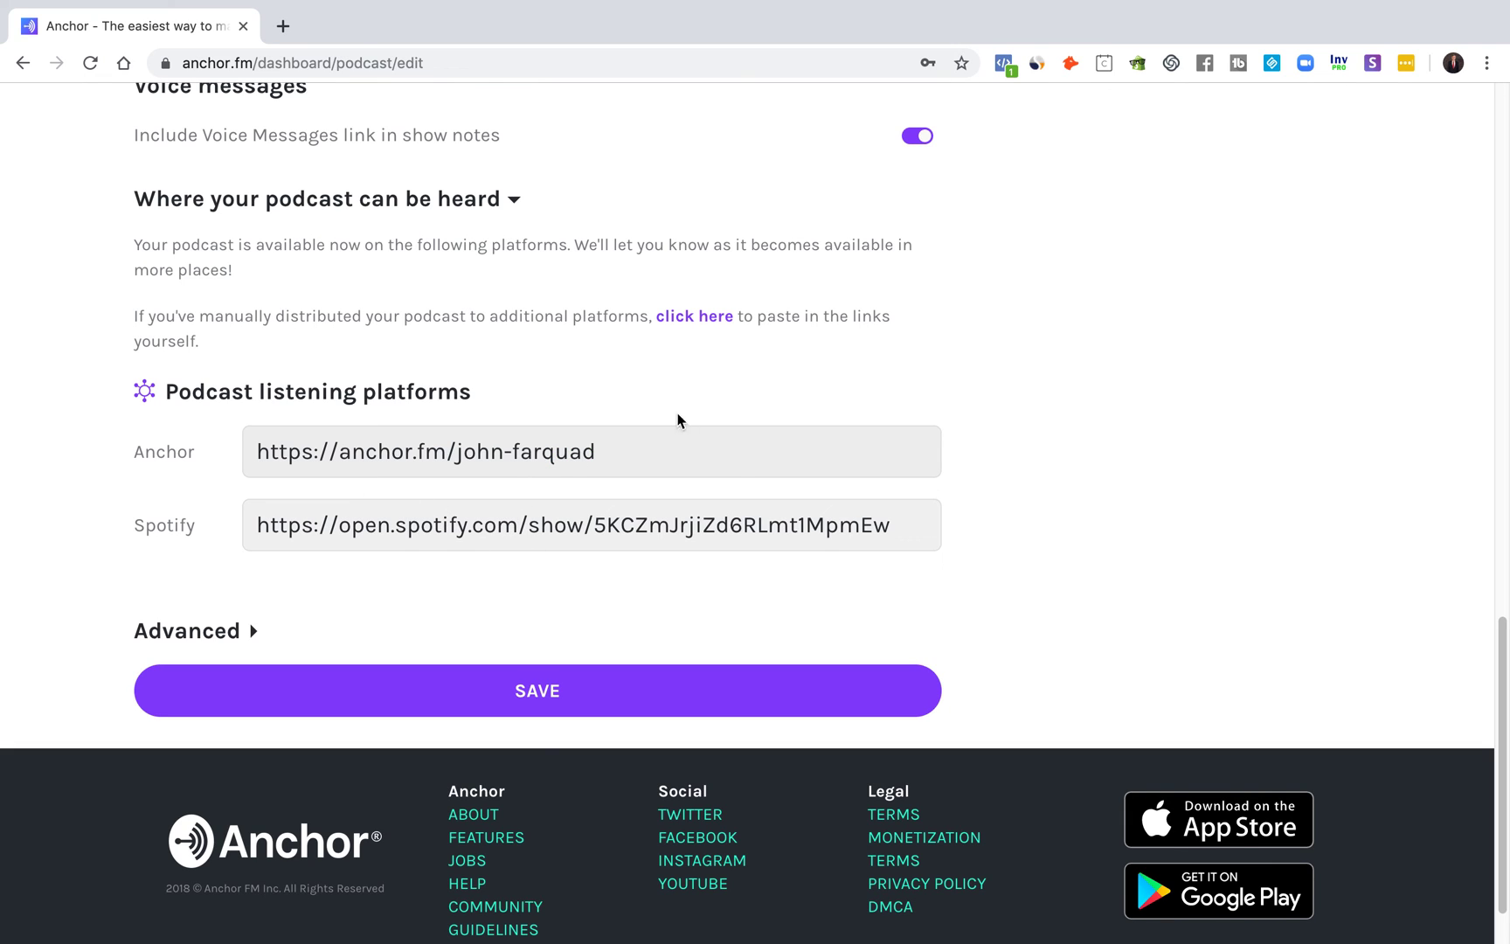
# Step: Reveal the extra listening-platform link fields, then hide them with 'Show fewer platforms'
pyautogui.click(699, 317)
pyautogui.scroll(-5, 870, 404)
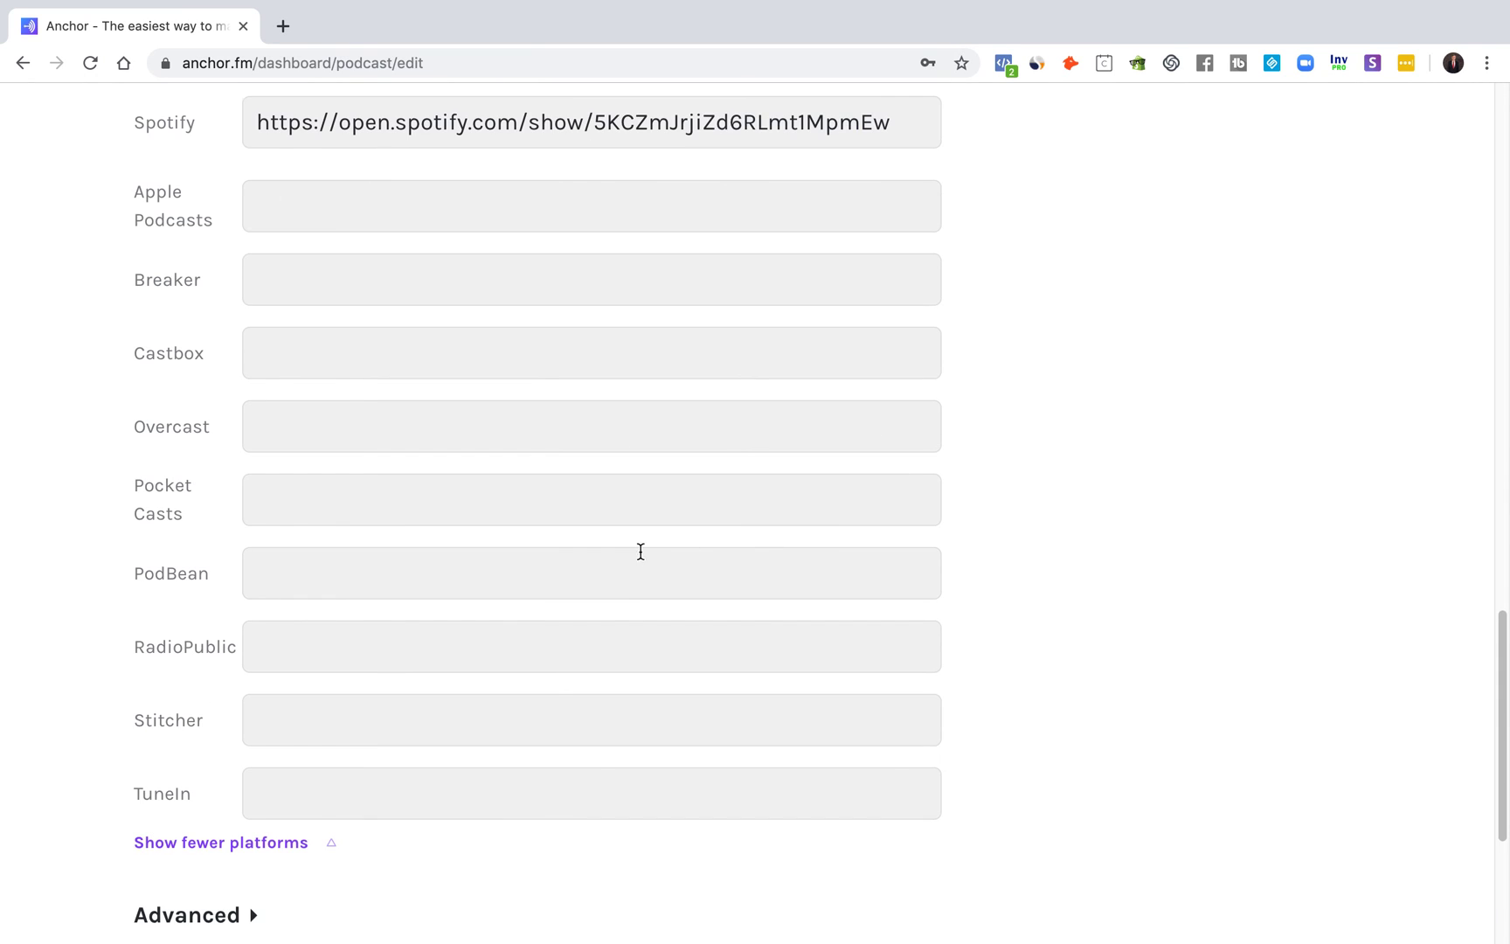
pyautogui.scroll(1, 556, 627)
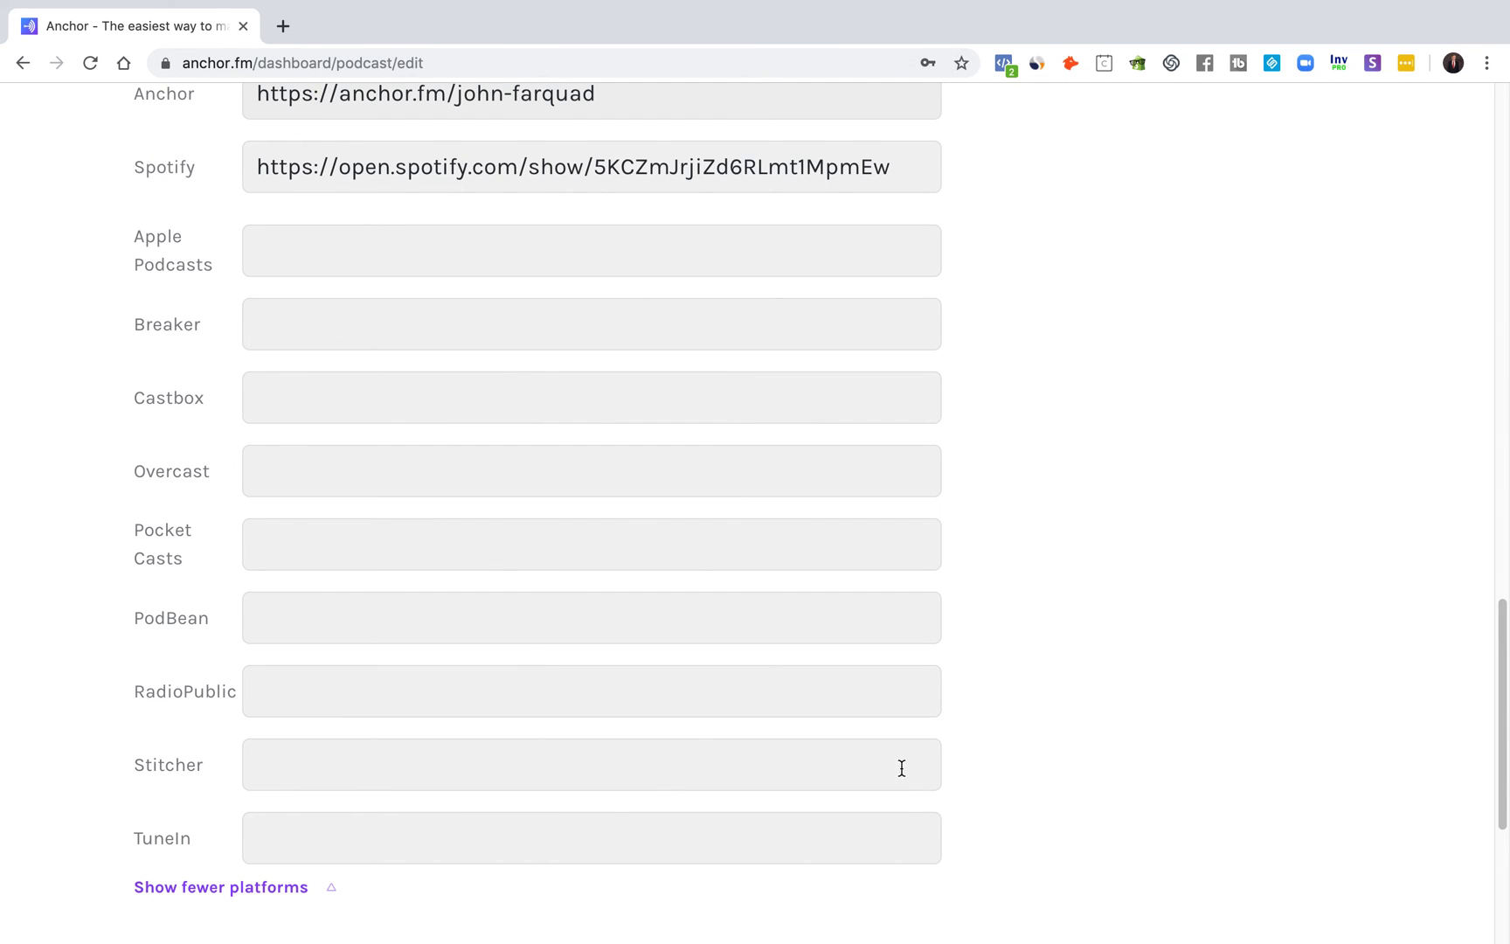
pyautogui.scroll(8, 903, 768)
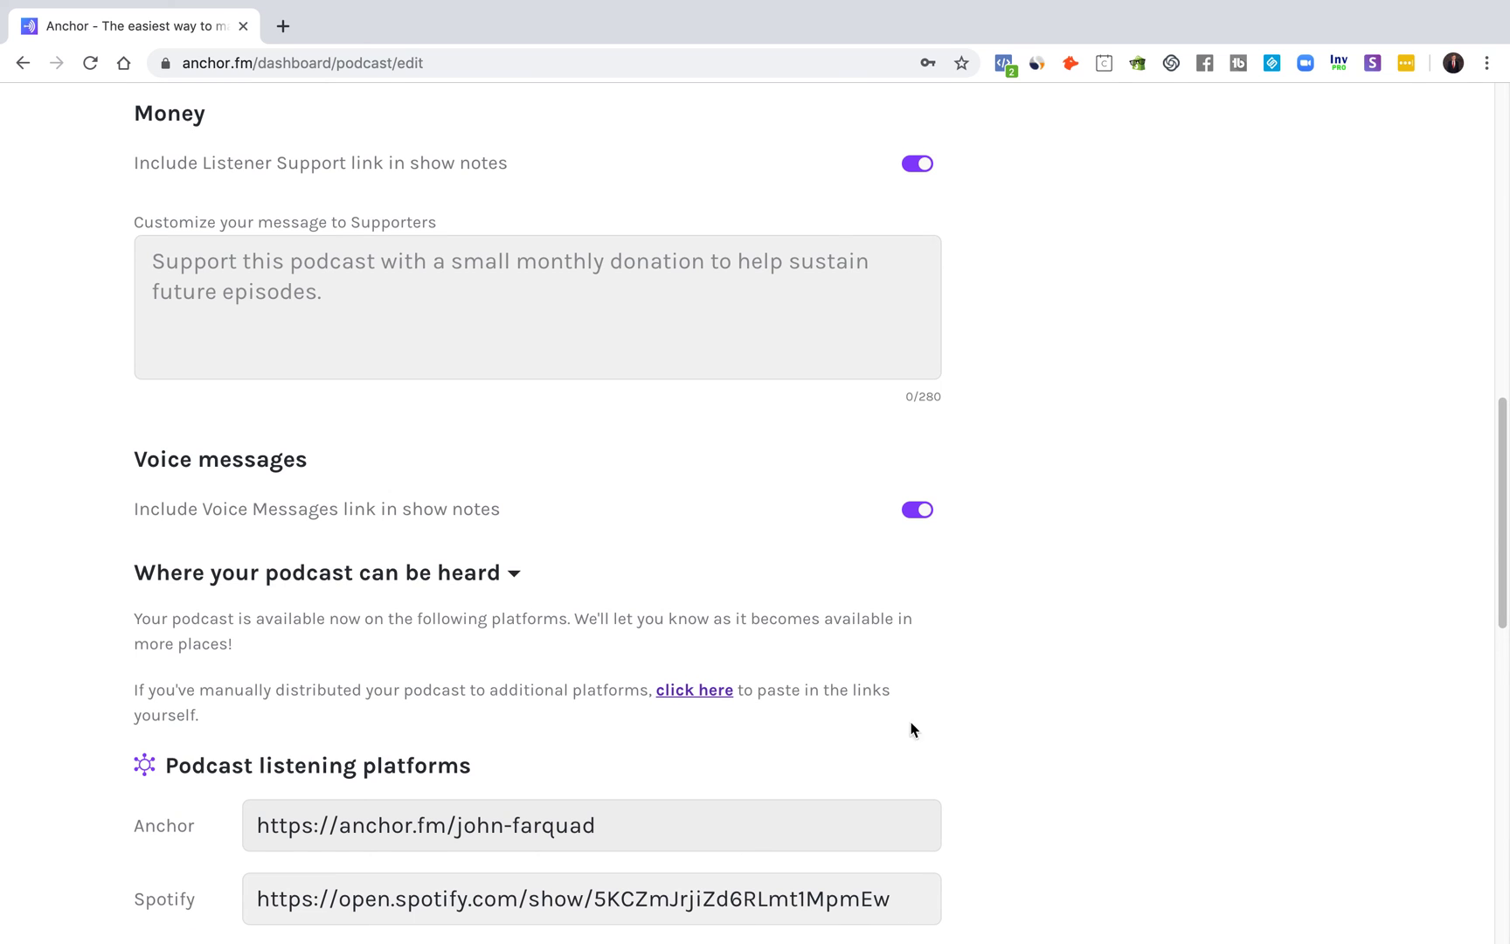
pyautogui.scroll(-9, 900, 724)
pyautogui.click(234, 812)
# Step: Expand the Advanced settings and scroll back to the top of the page
pyautogui.click(210, 554)
pyautogui.scroll(-4, 212, 559)
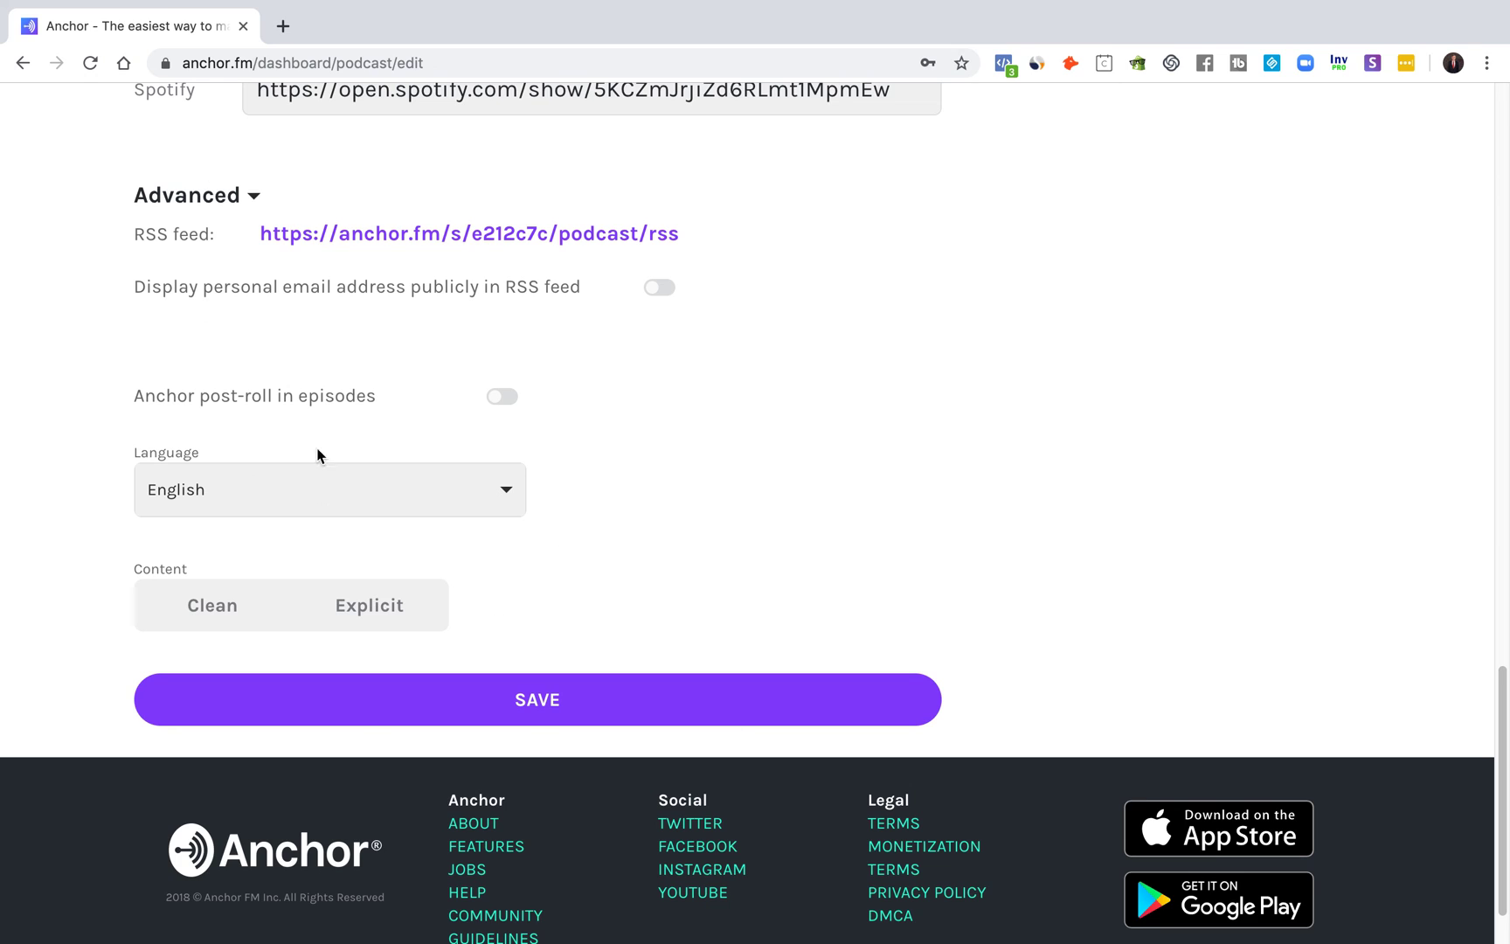
pyautogui.scroll(7, 812, 697)
pyautogui.scroll(15, 1079, 798)
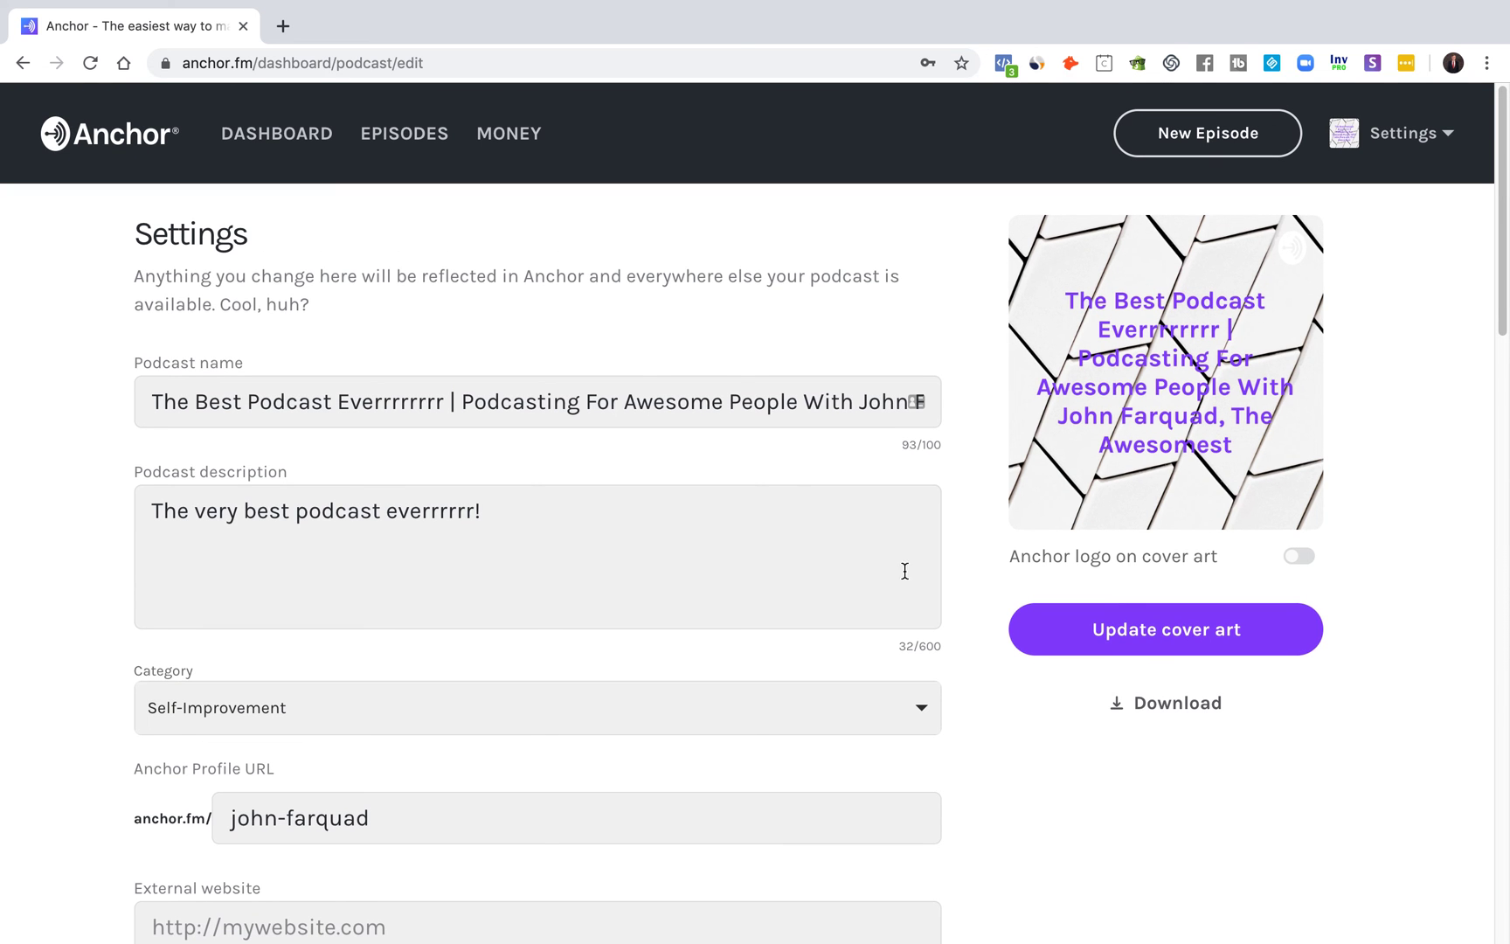
# Step: Browse the Money page's Sponsorships, Listener Support and tips sections
pyautogui.click(510, 145)
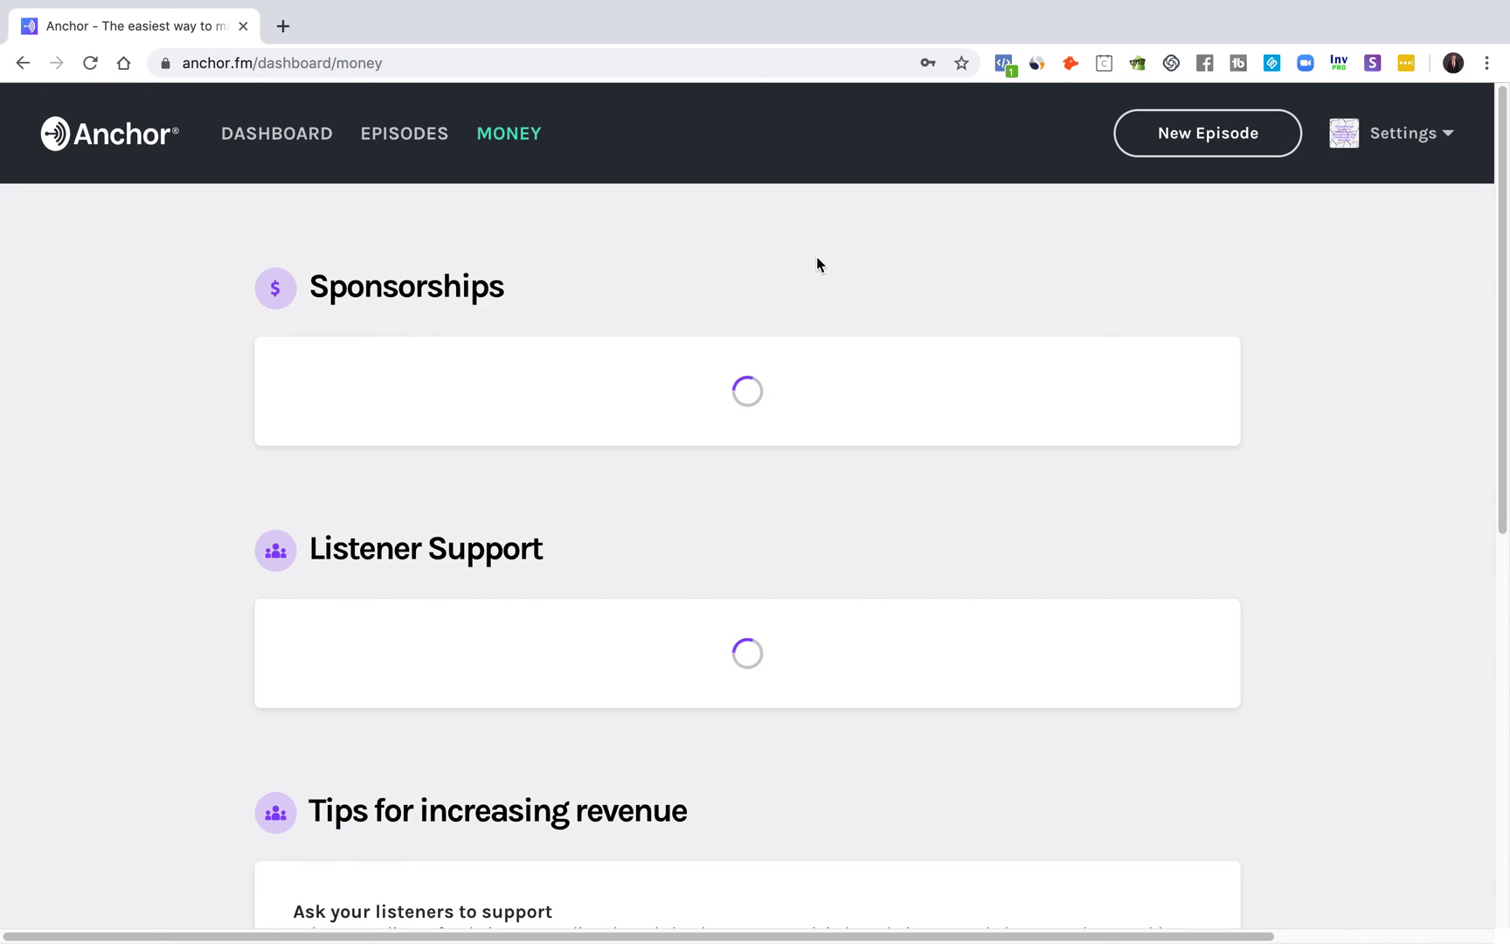
pyautogui.scroll(-3, 1240, 489)
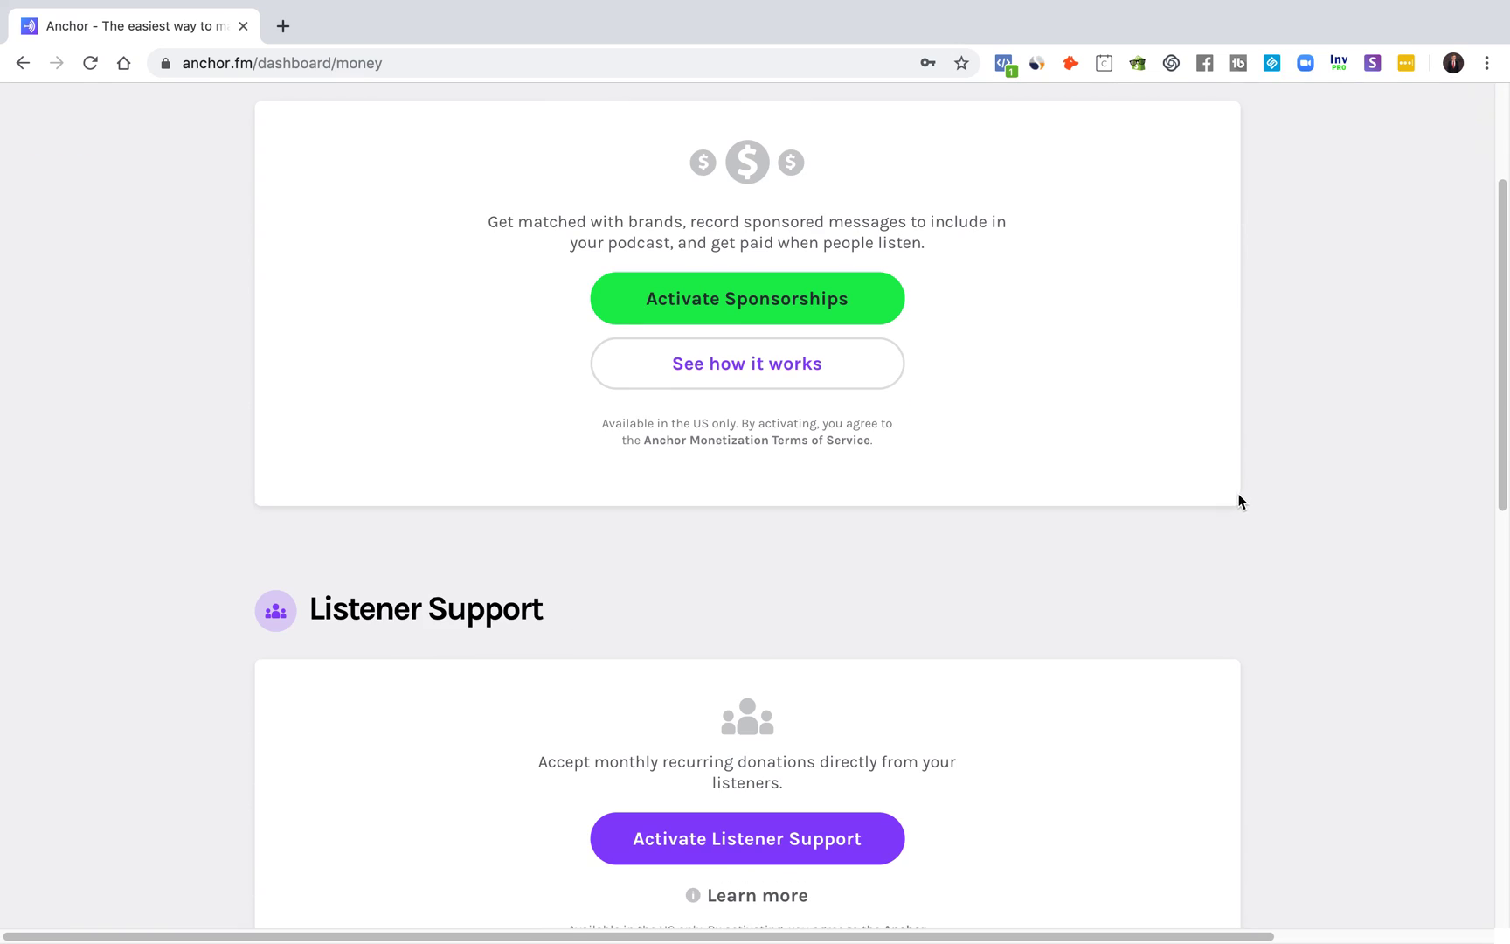
pyautogui.scroll(-3, 619, 556)
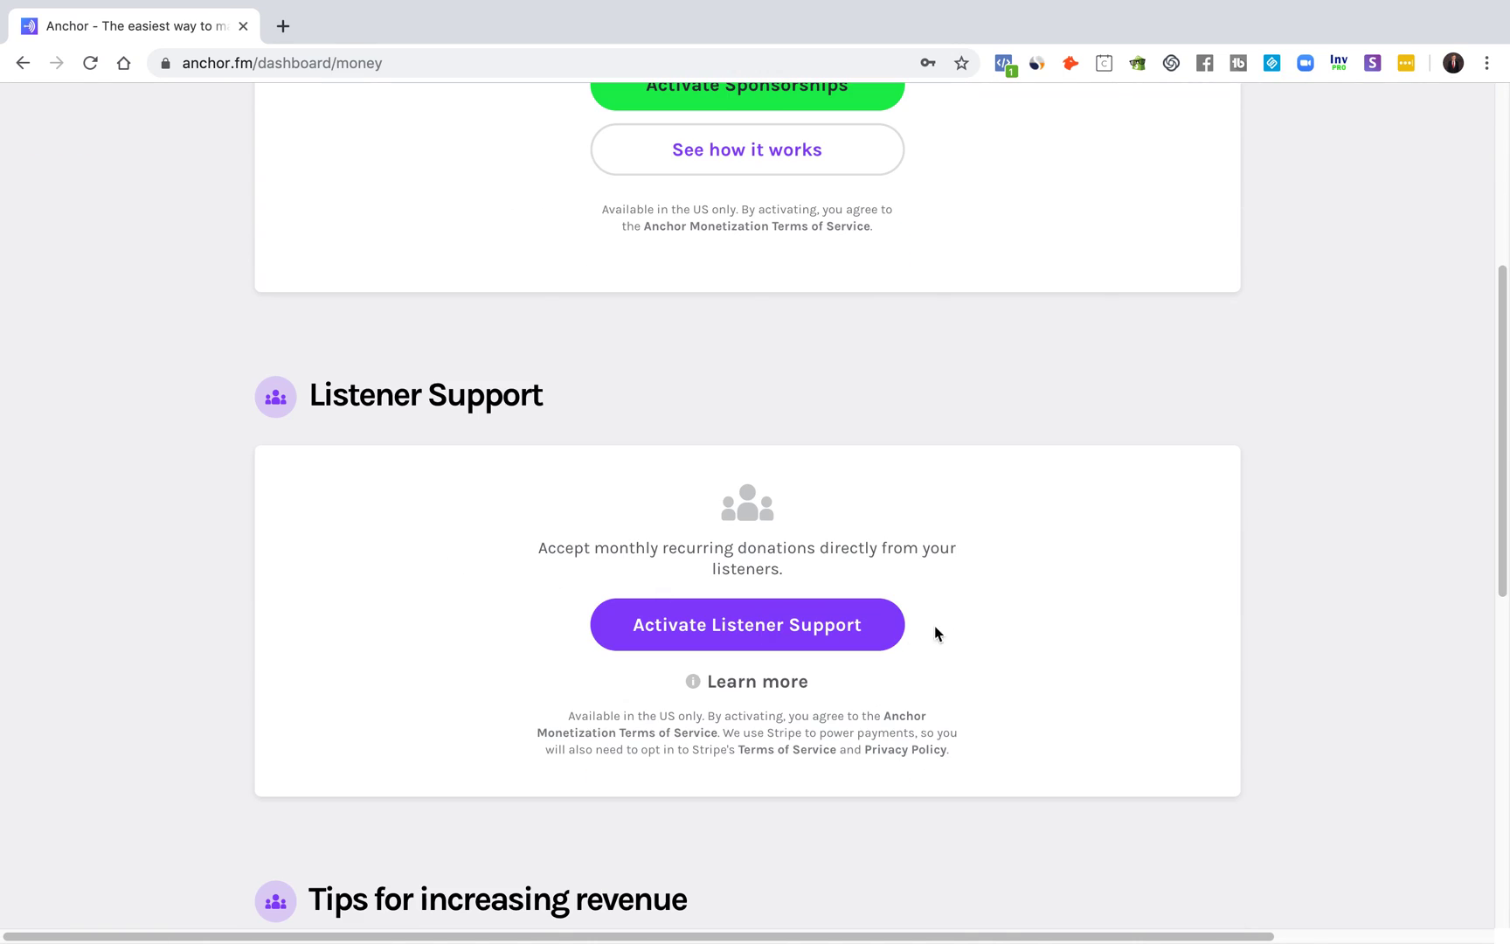
pyautogui.scroll(-6, 909, 631)
pyautogui.scroll(6, 878, 625)
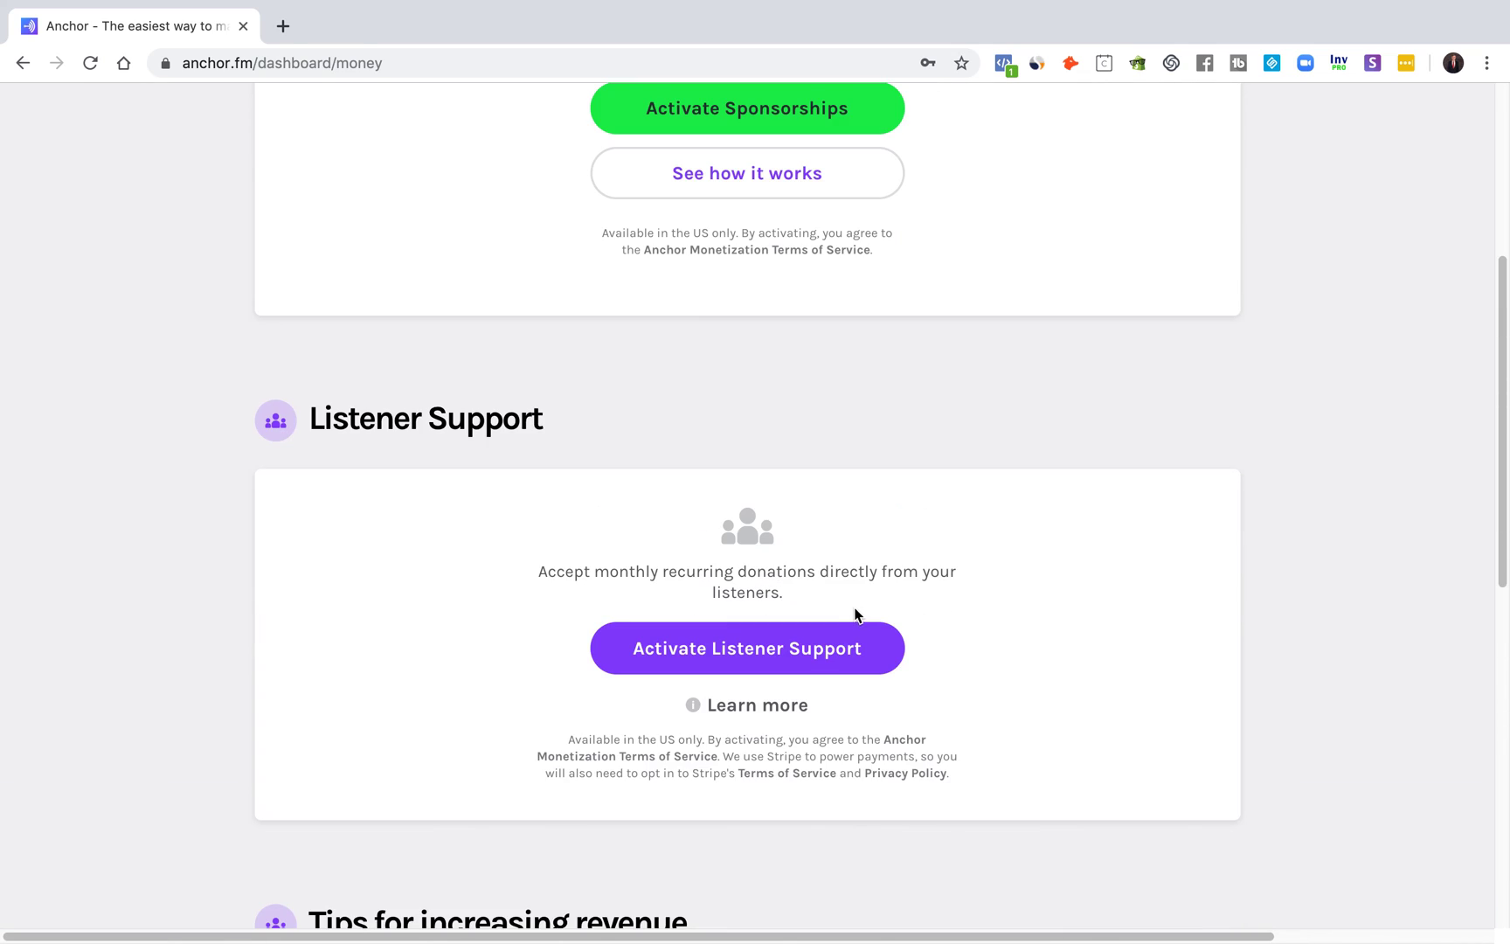
pyautogui.scroll(3, 839, 608)
pyautogui.scroll(3, 1125, 552)
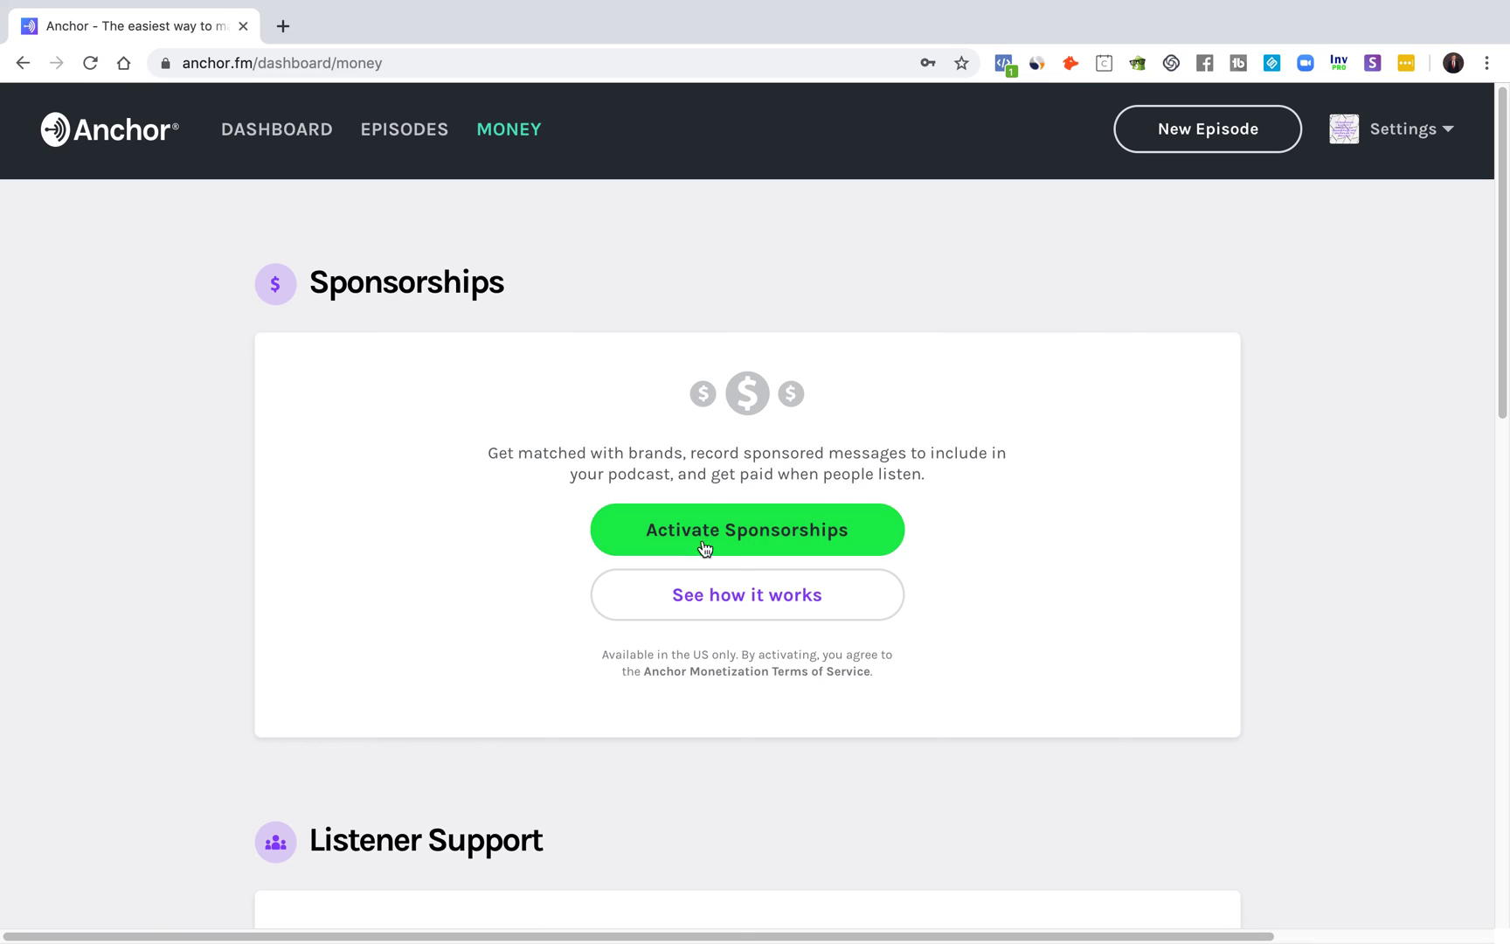
pyautogui.scroll(-5, 748, 593)
pyautogui.scroll(1, 997, 537)
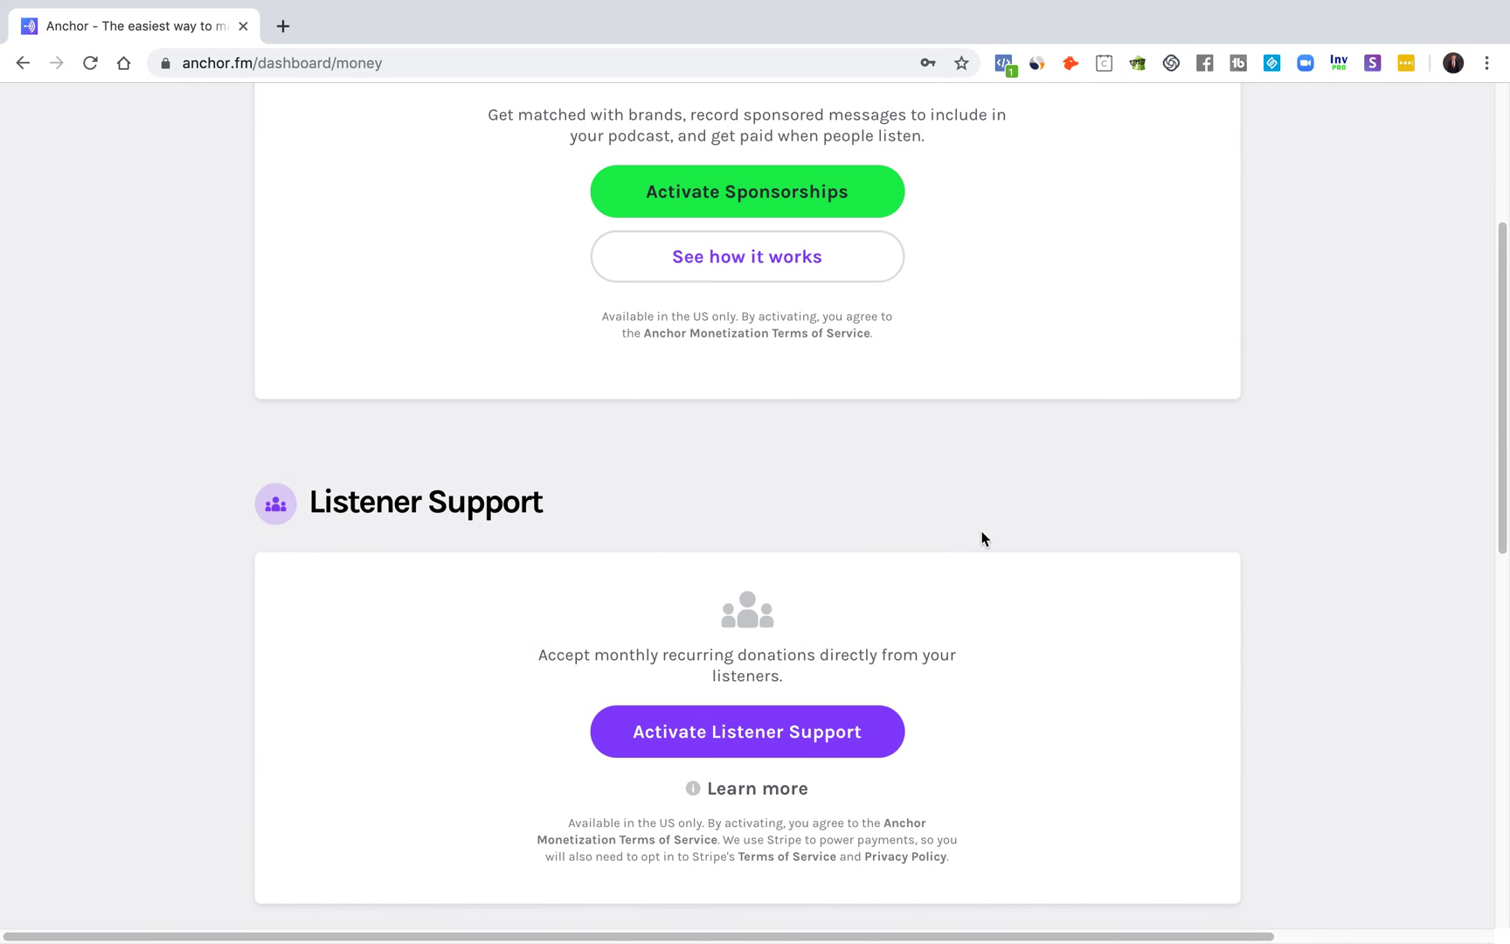
pyautogui.scroll(4, 812, 708)
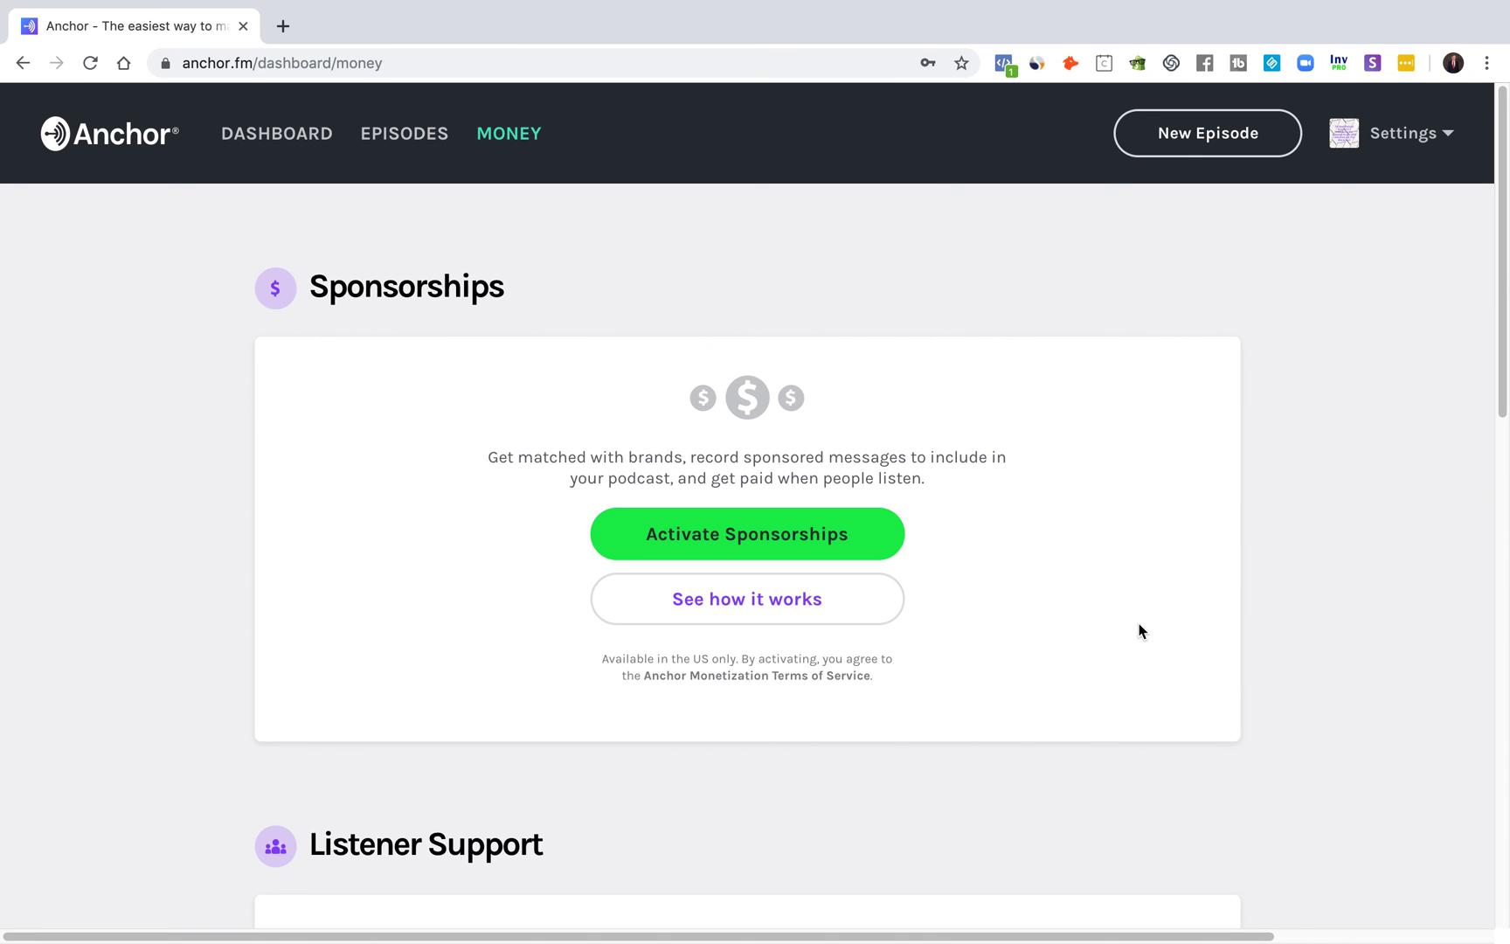
pyautogui.scroll(-8, 1045, 691)
pyautogui.scroll(-4, 1013, 757)
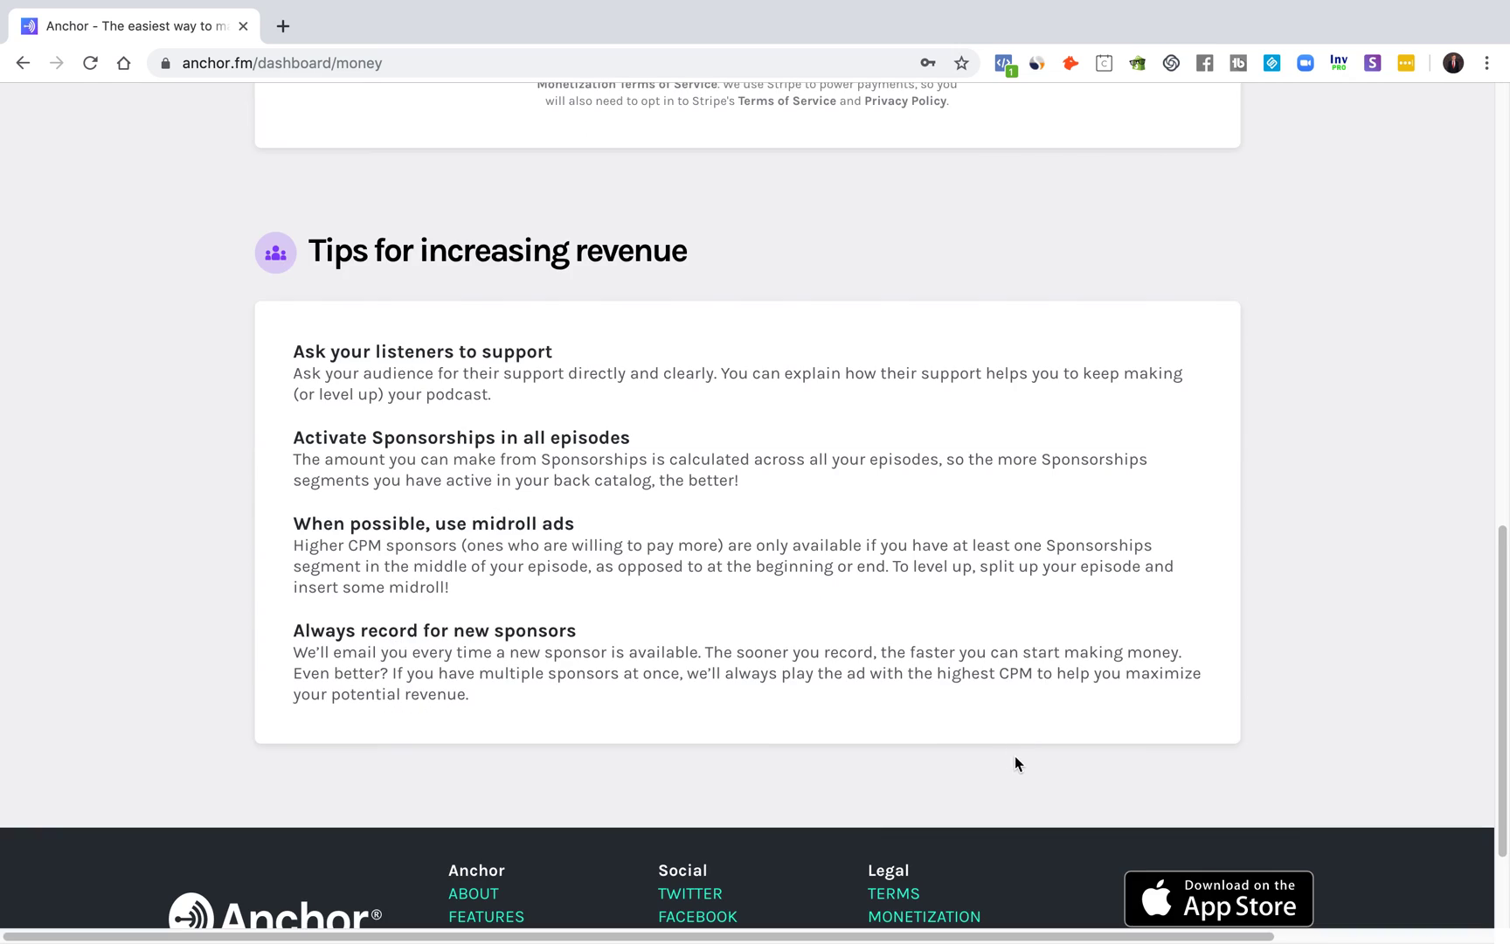
pyautogui.scroll(12, 1018, 762)
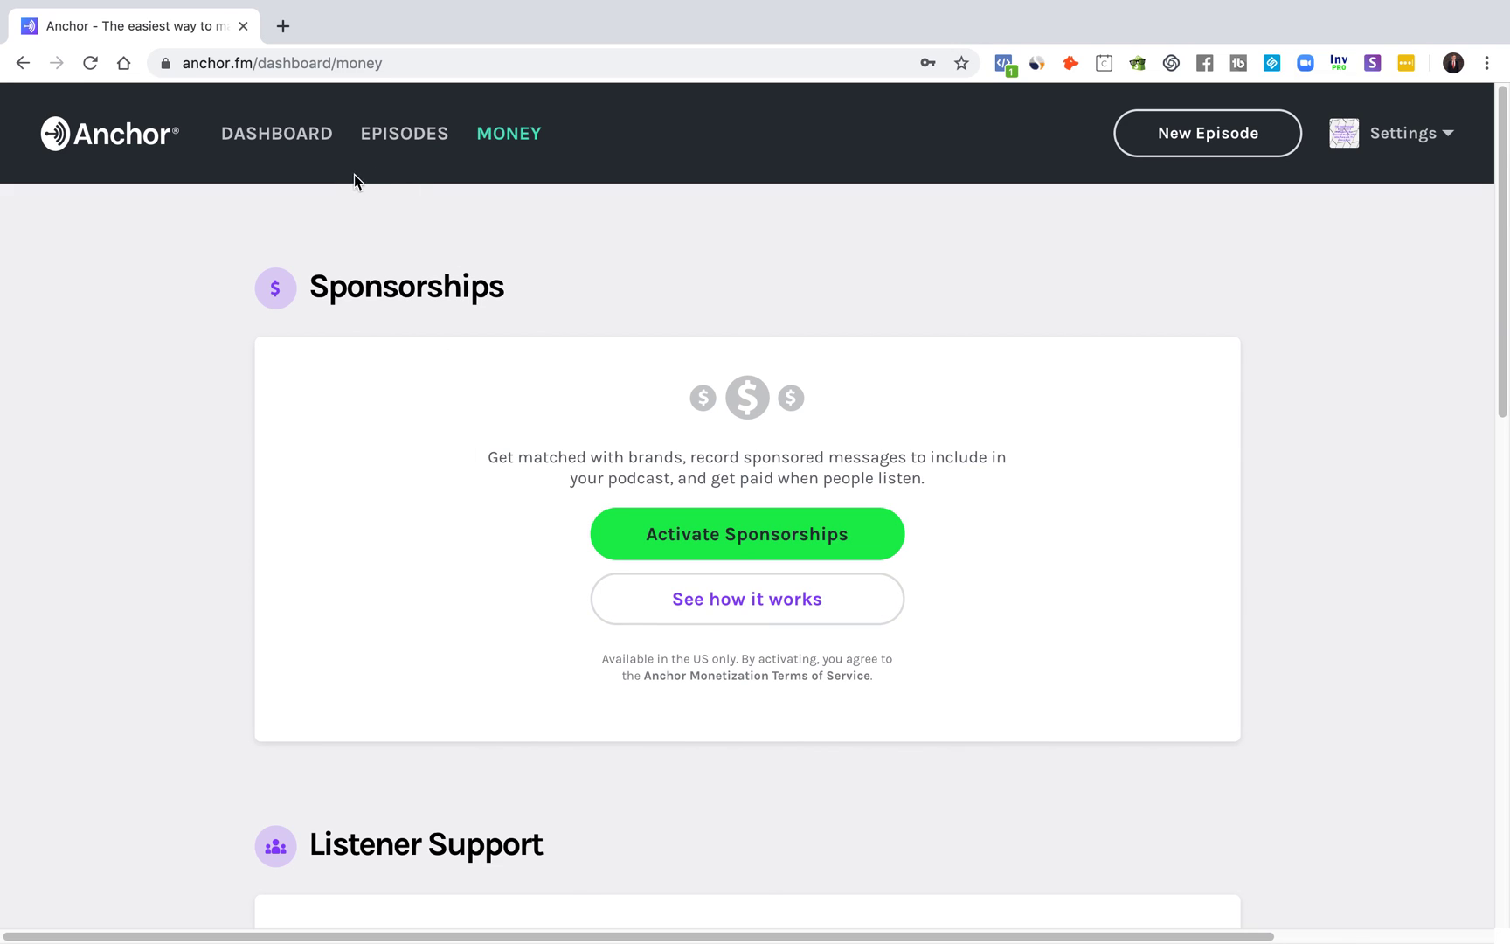
pyautogui.click(367, 140)
# Step: View the dashboard's cover art, description and checklist showing the first episode published
pyautogui.click(285, 137)
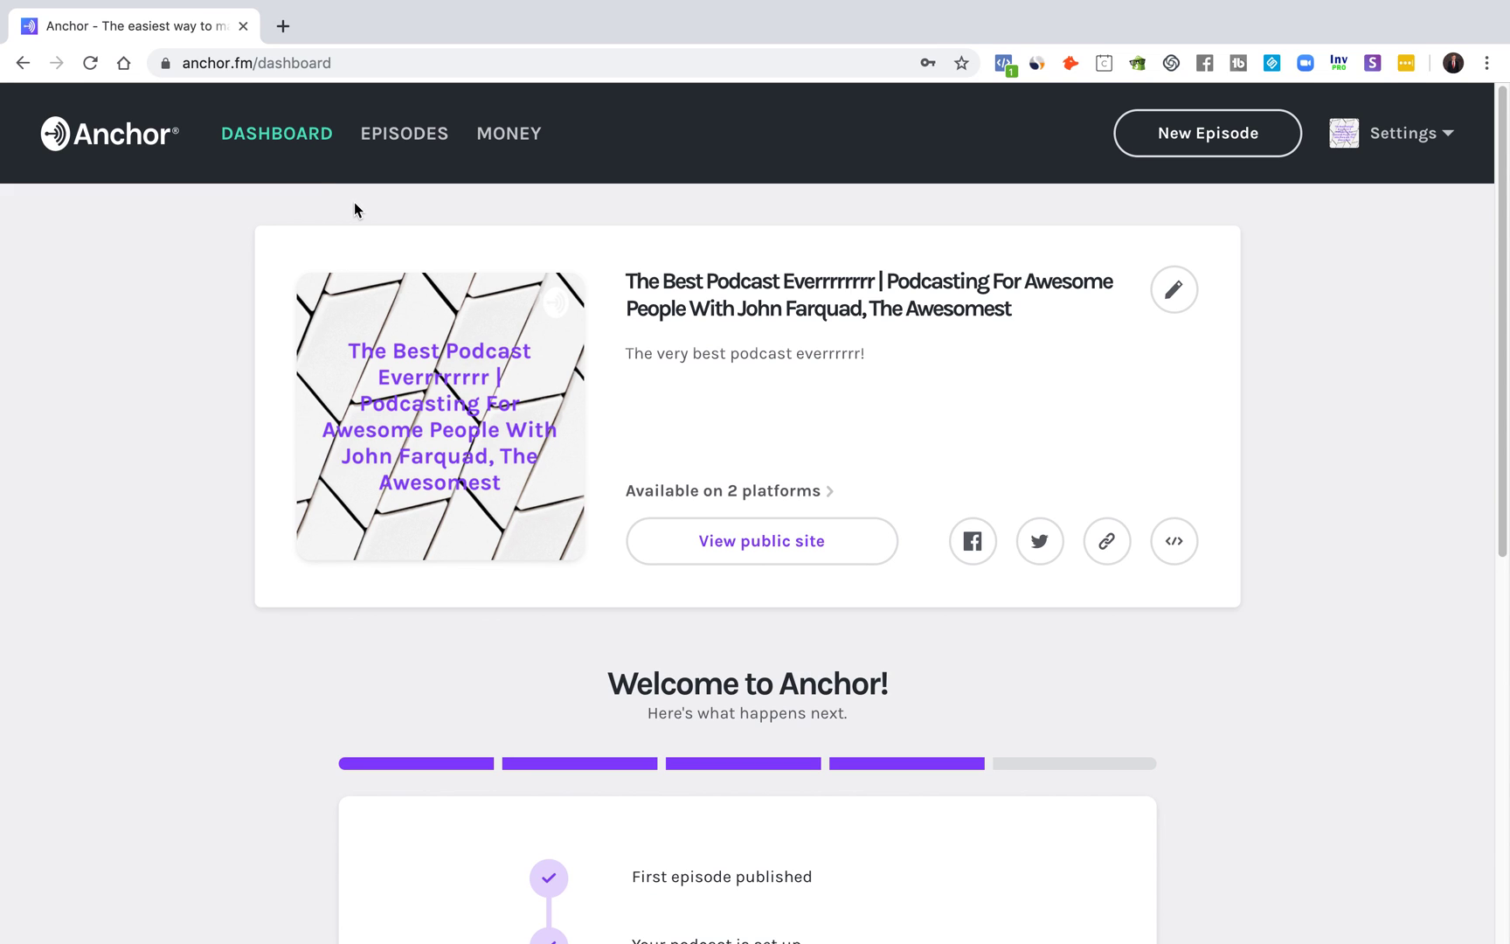
pyautogui.scroll(-6, 394, 393)
pyautogui.scroll(6, 413, 397)
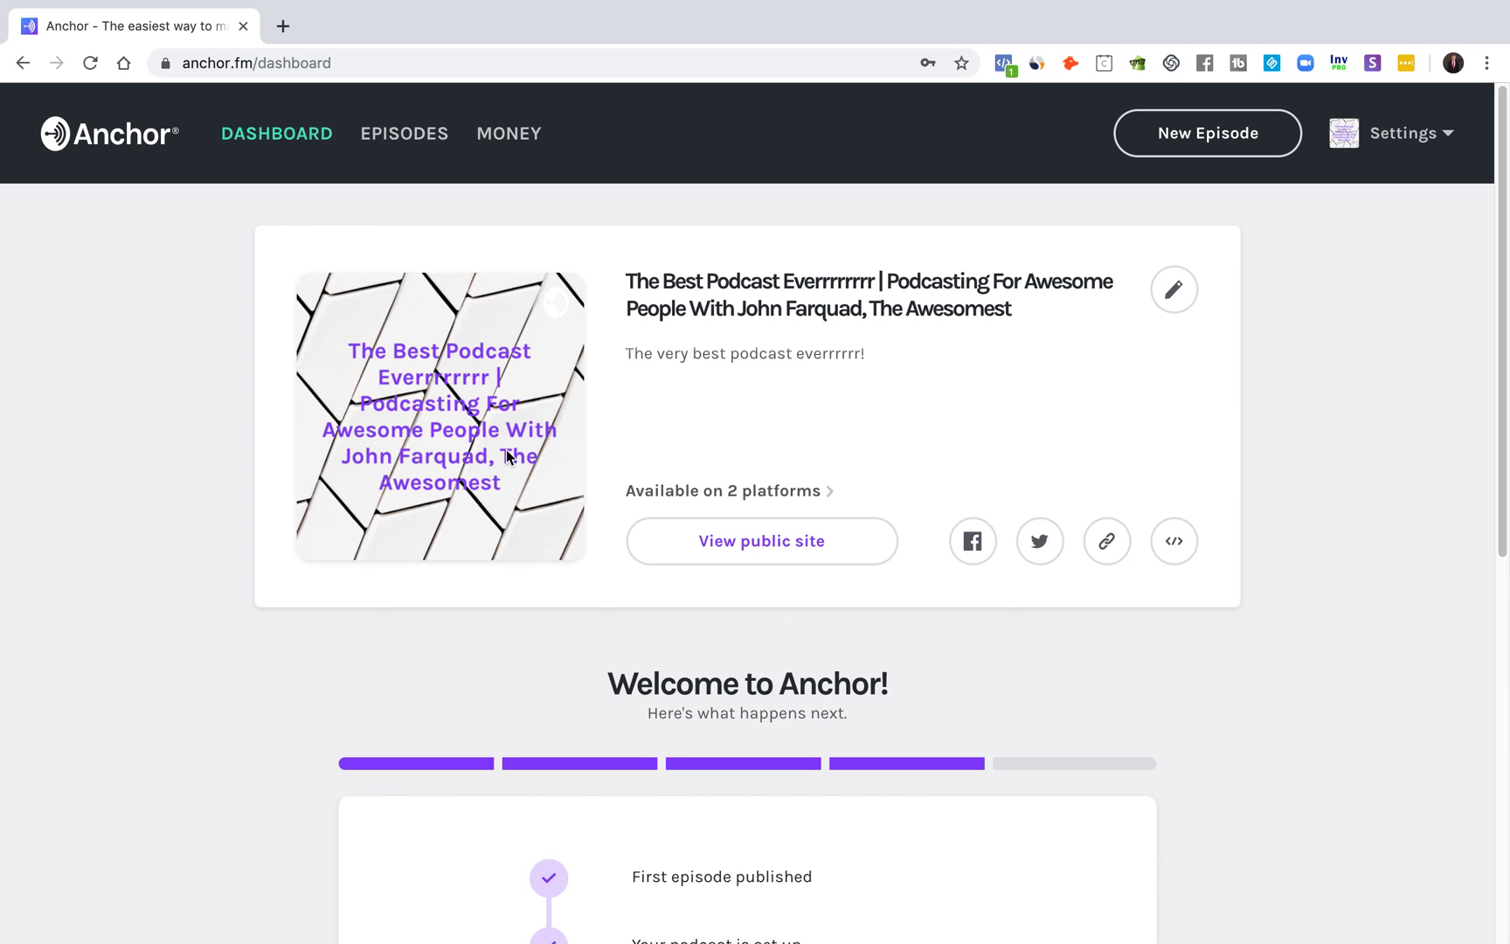